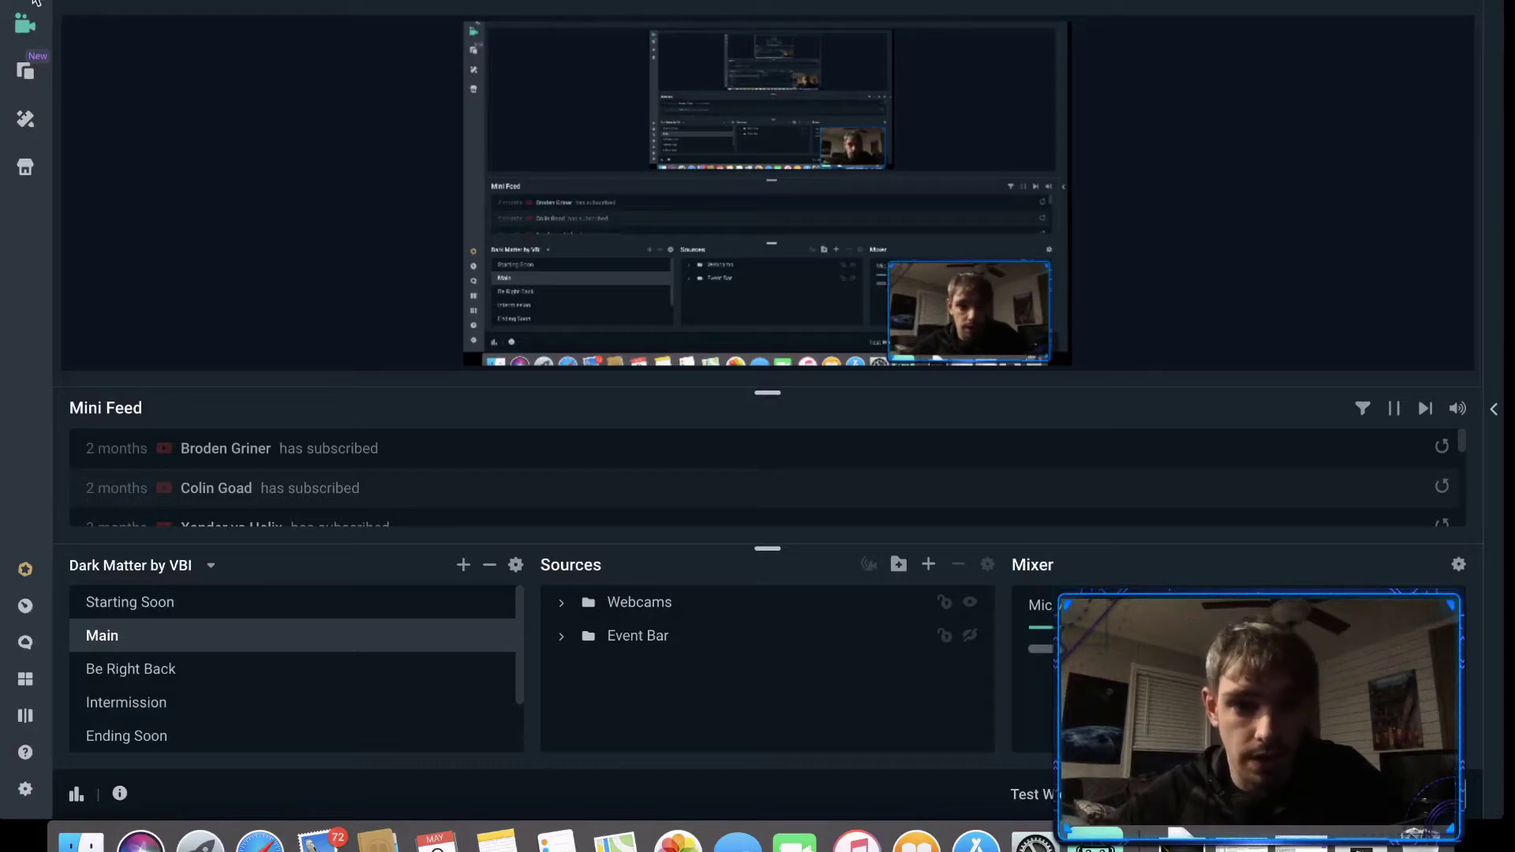
- Open the Corsair page in Safari full screen and start the iCUE for macOS download
left_click(35, 3)
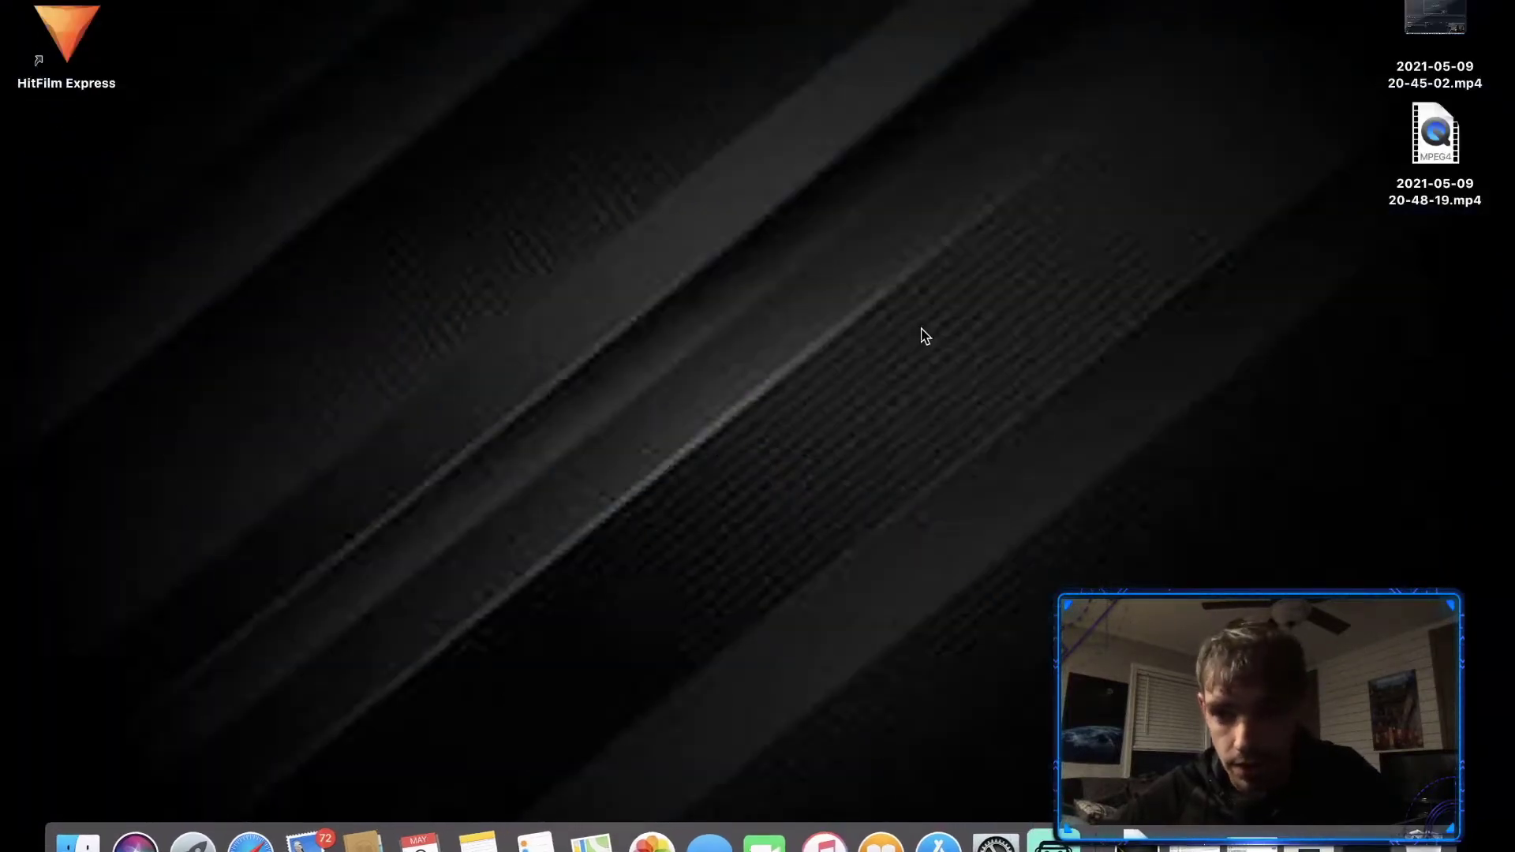
left_click(261, 842)
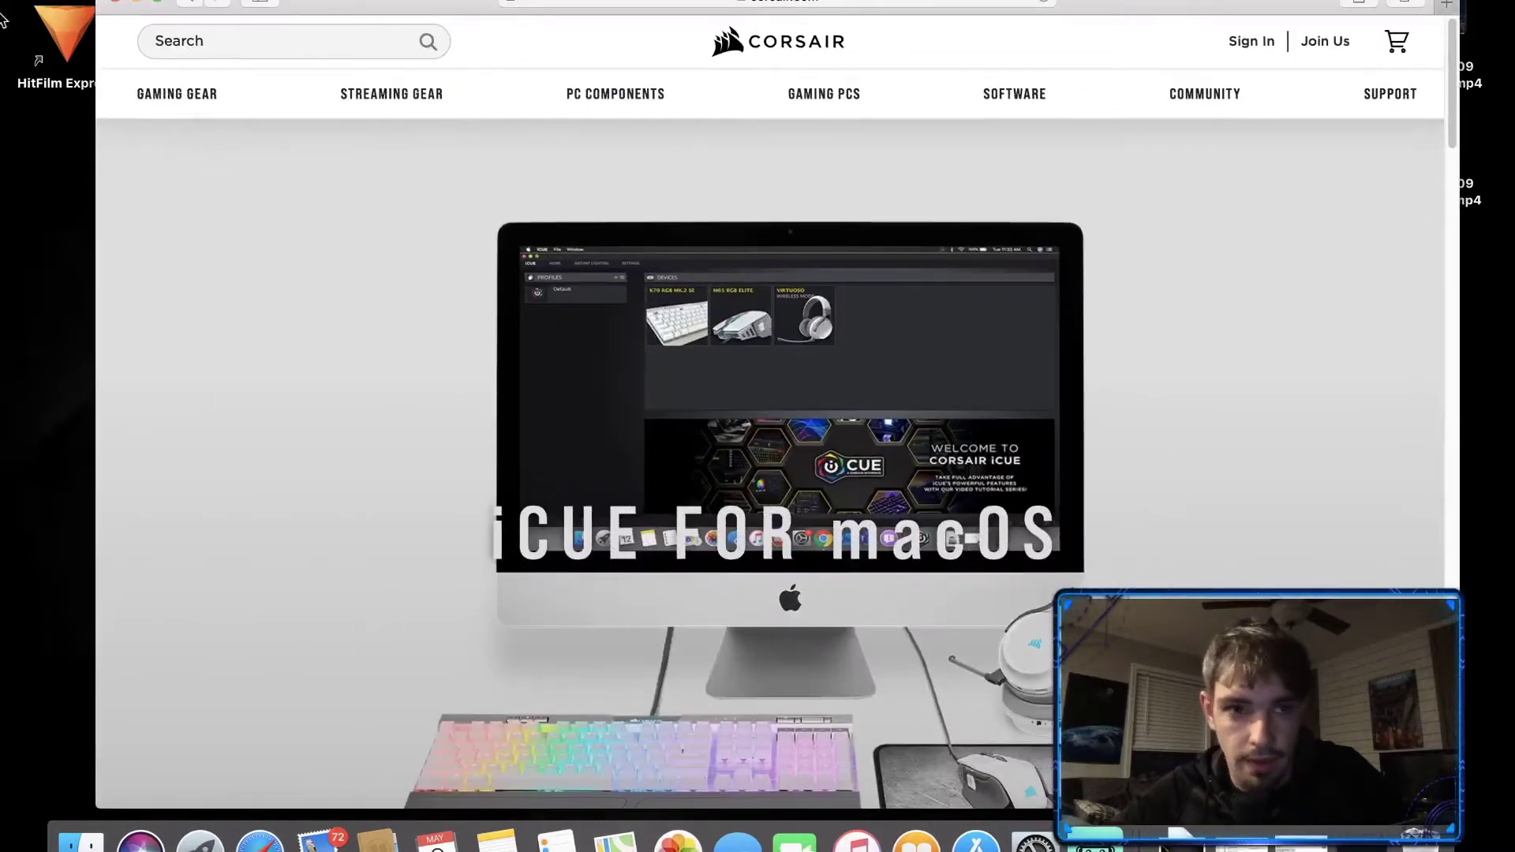
left_click(156, 4)
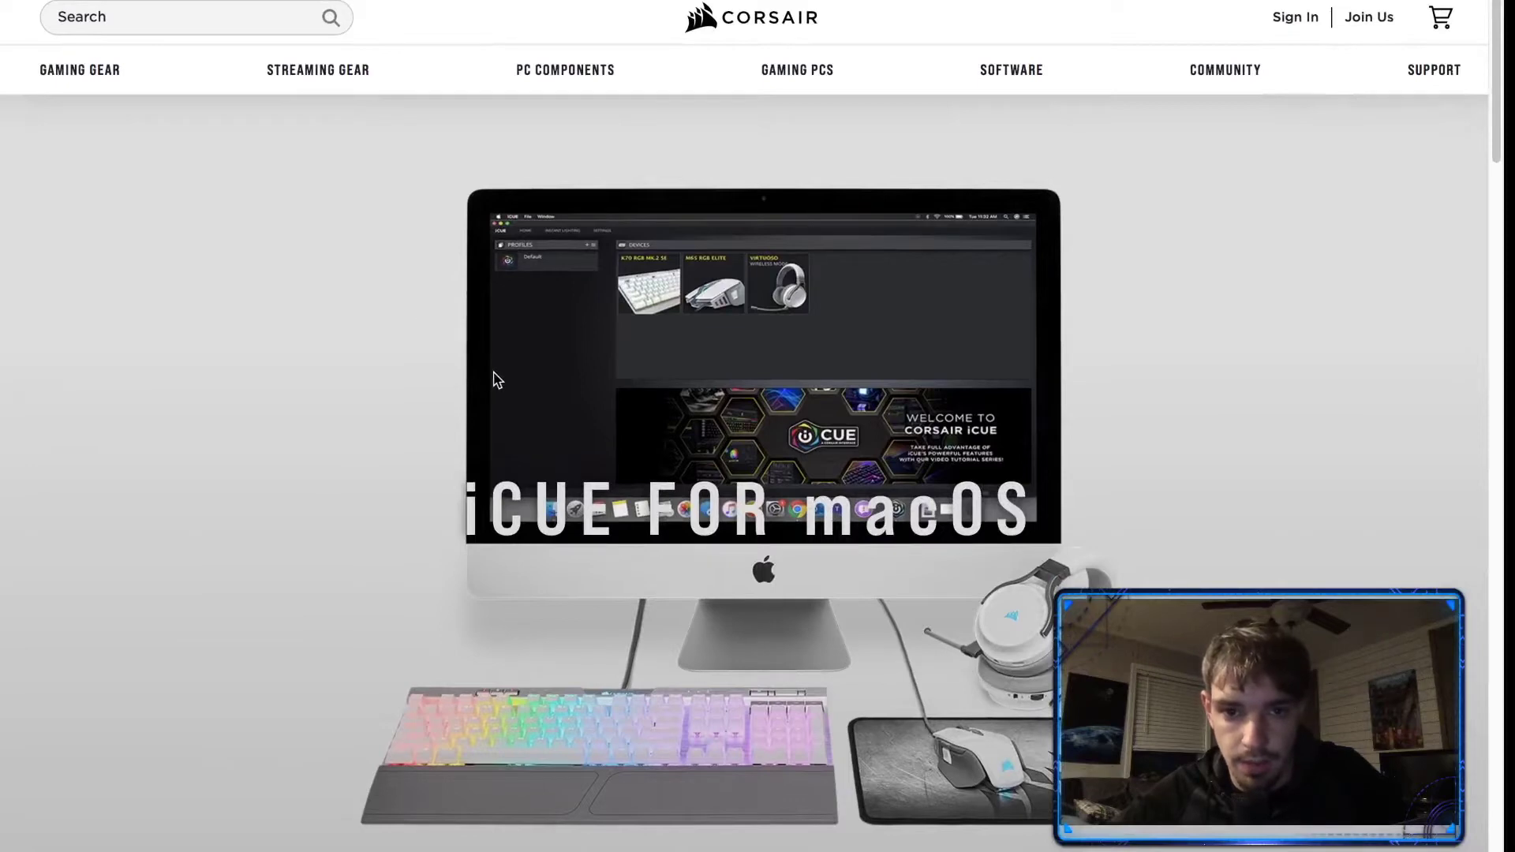
scroll(888, 456, "down", 5)
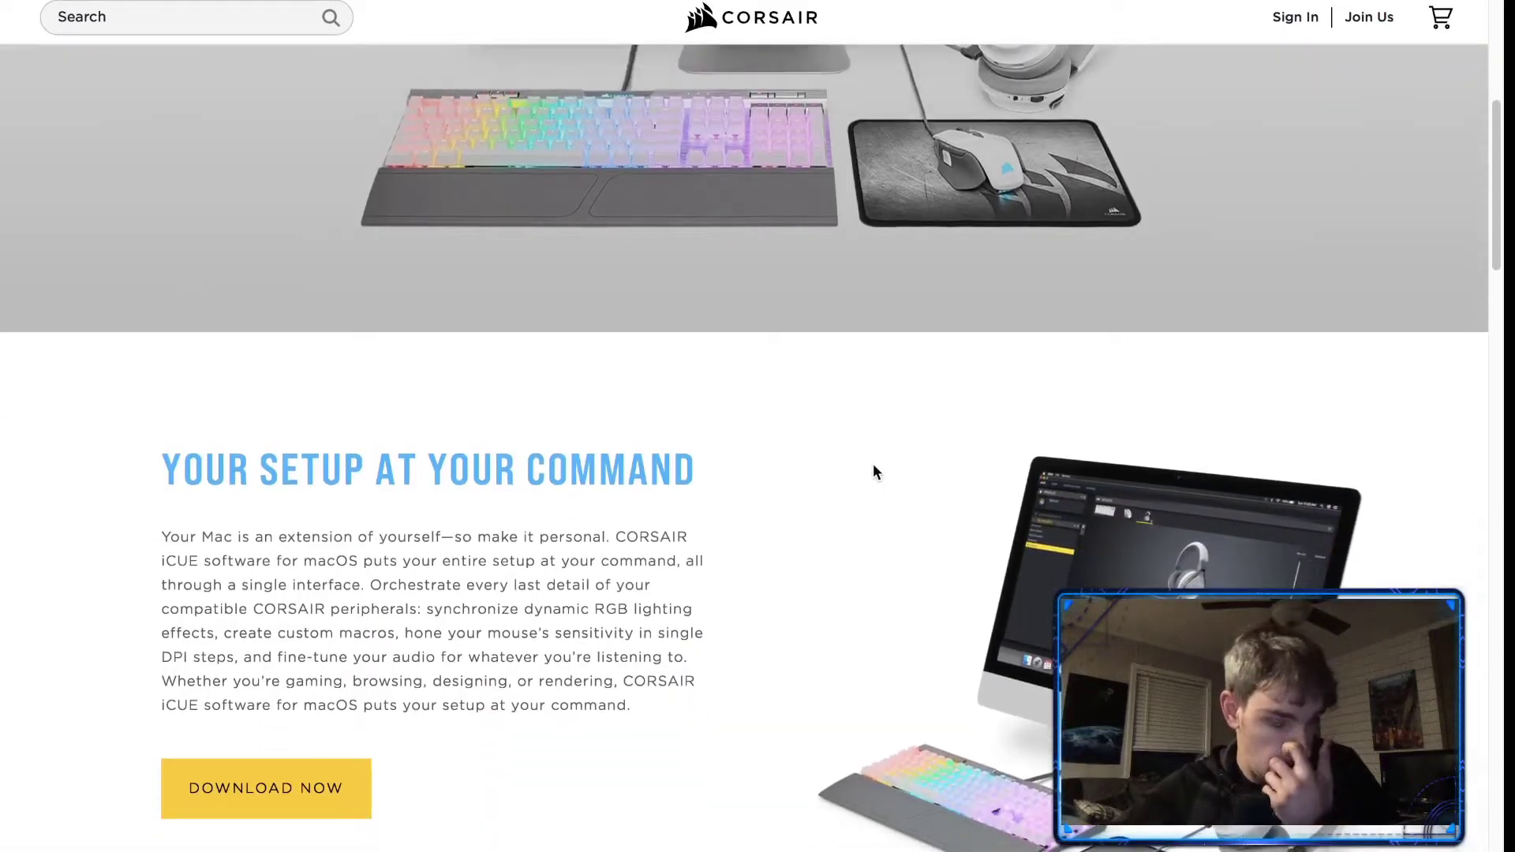
scroll(898, 456, "down", 1)
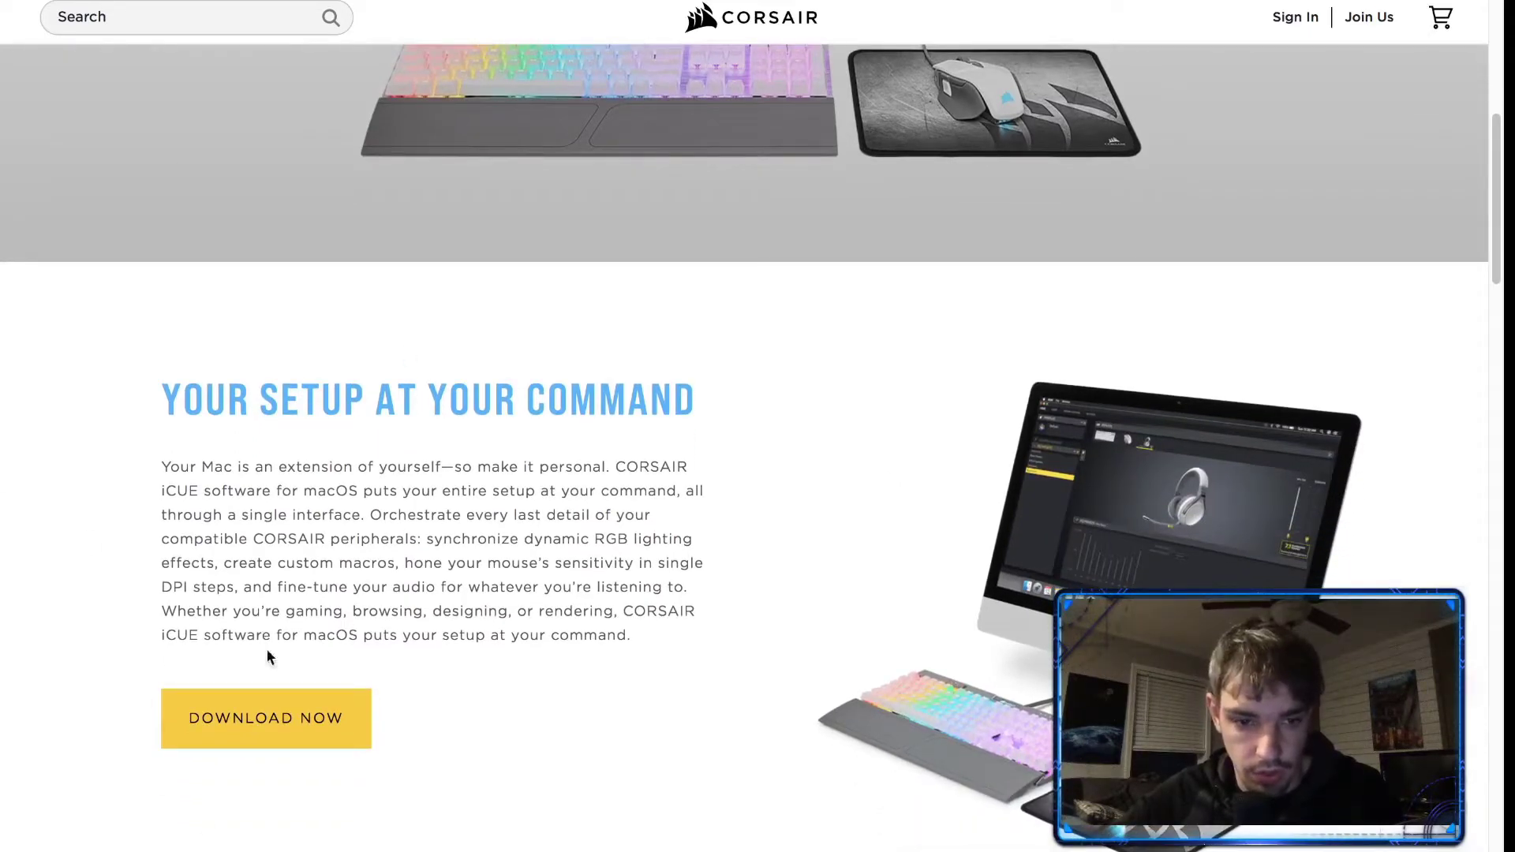
left_click(270, 727)
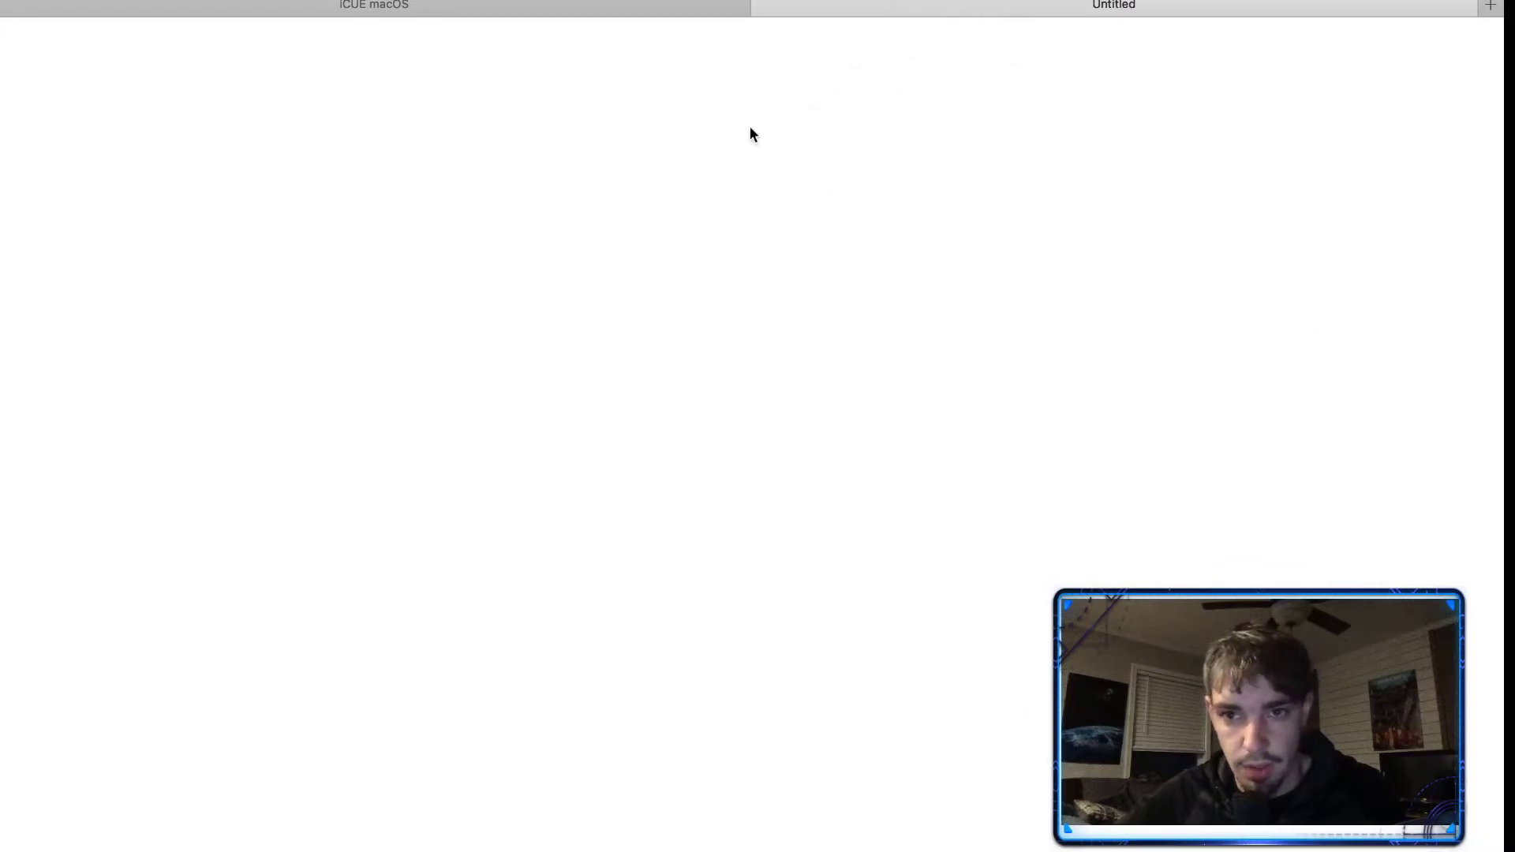
- Close the blank tab, exit full screen and hide Safari to show the desktop
left_click(764, 7)
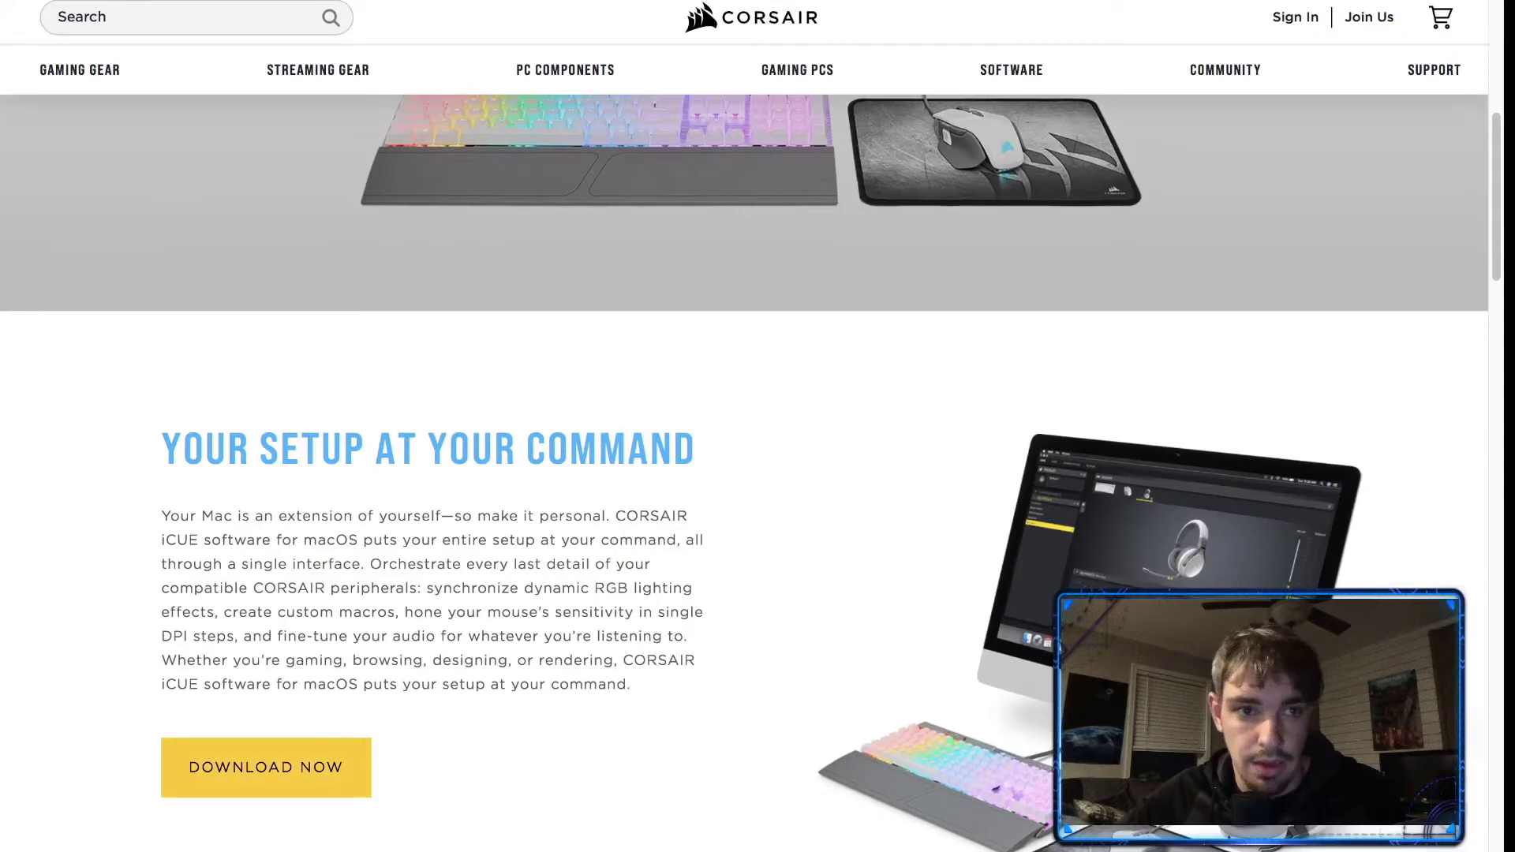
left_click(61, 3)
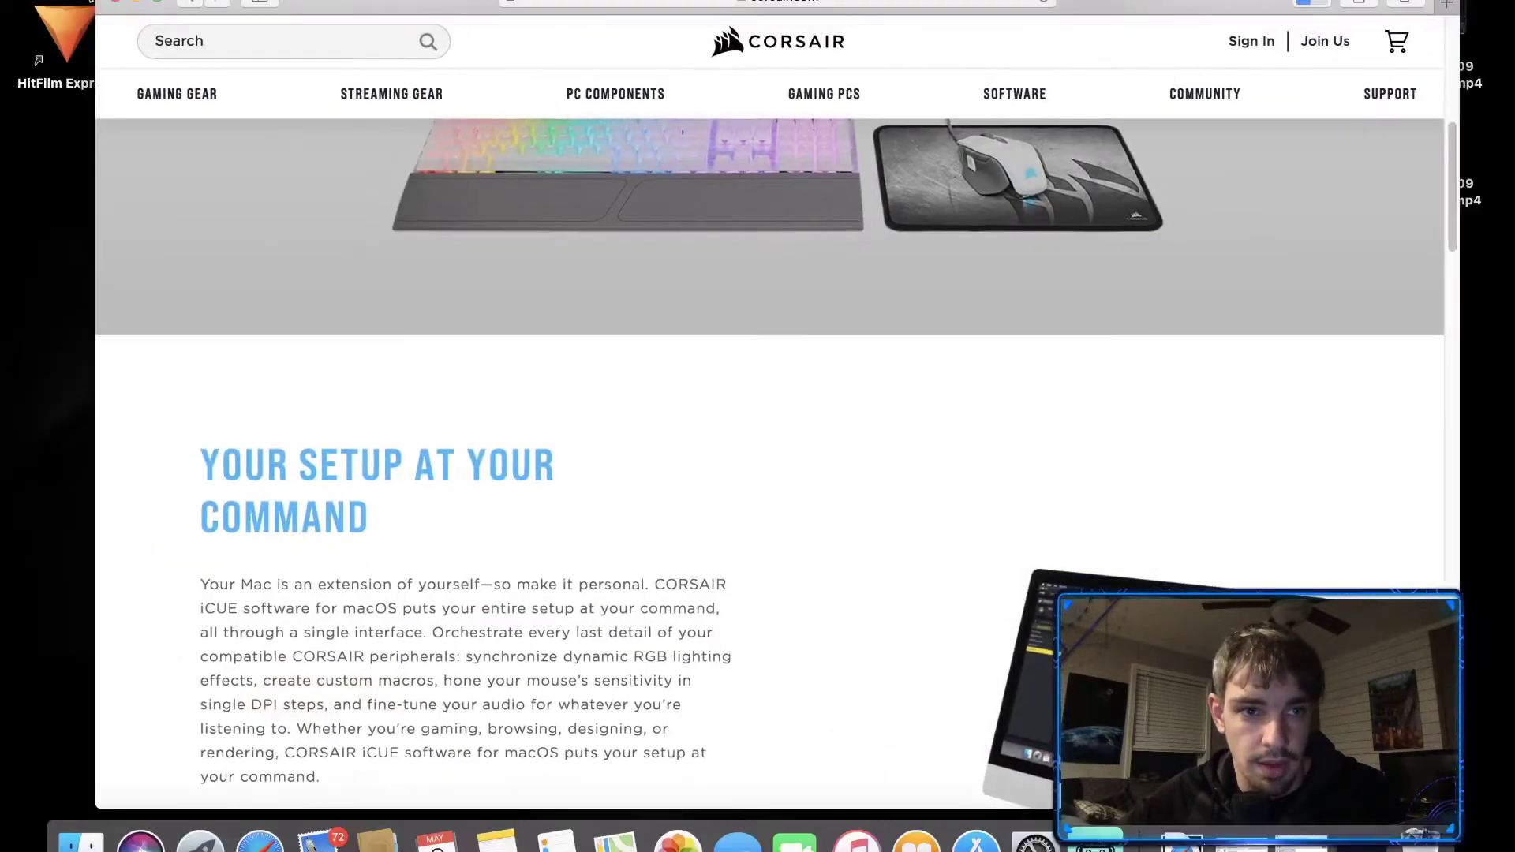
key("super+h")
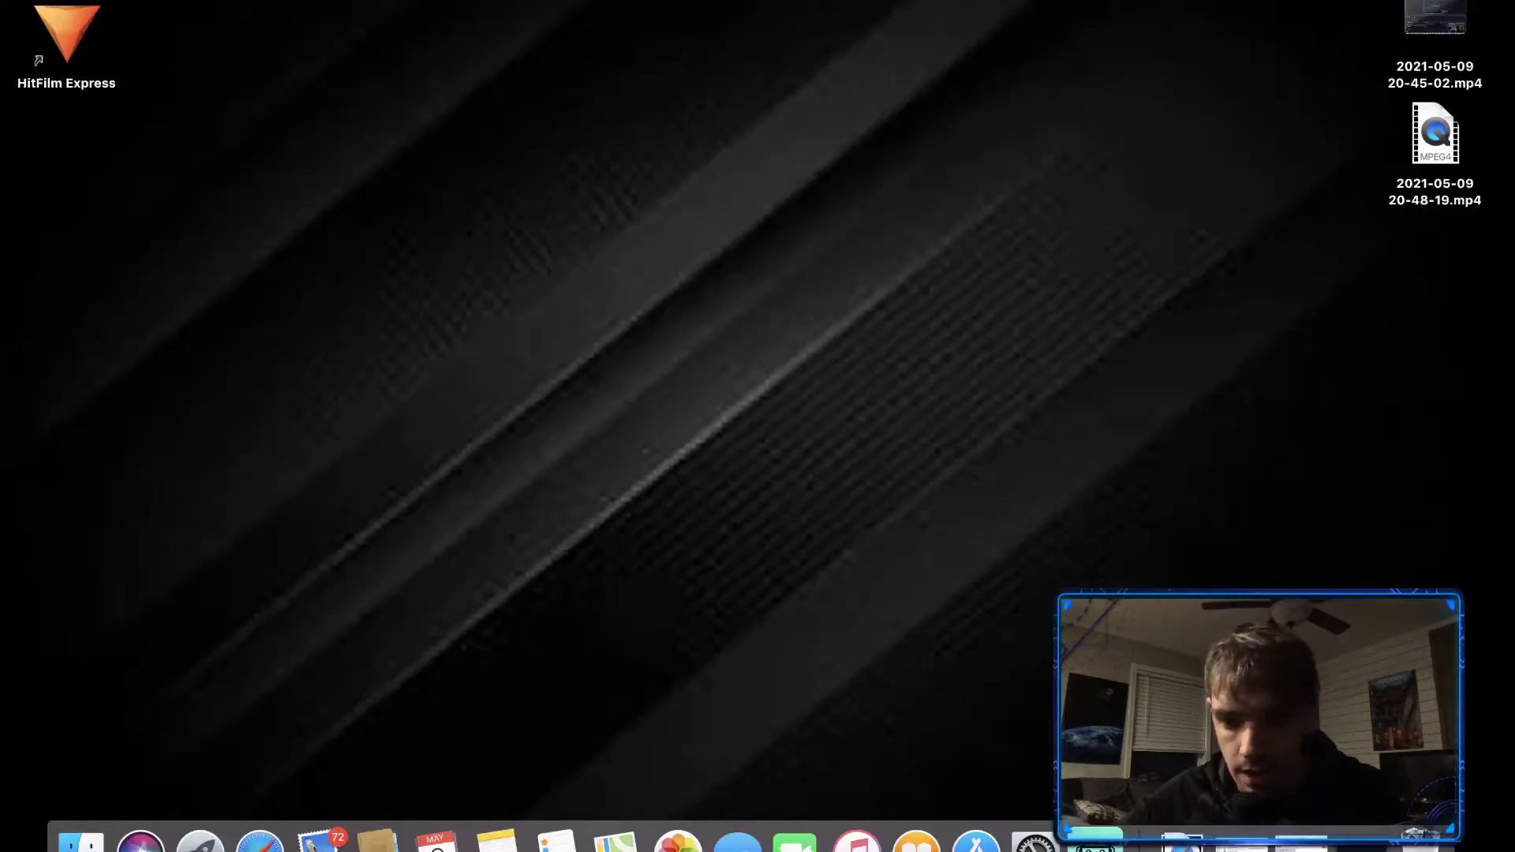
left_click(1193, 836)
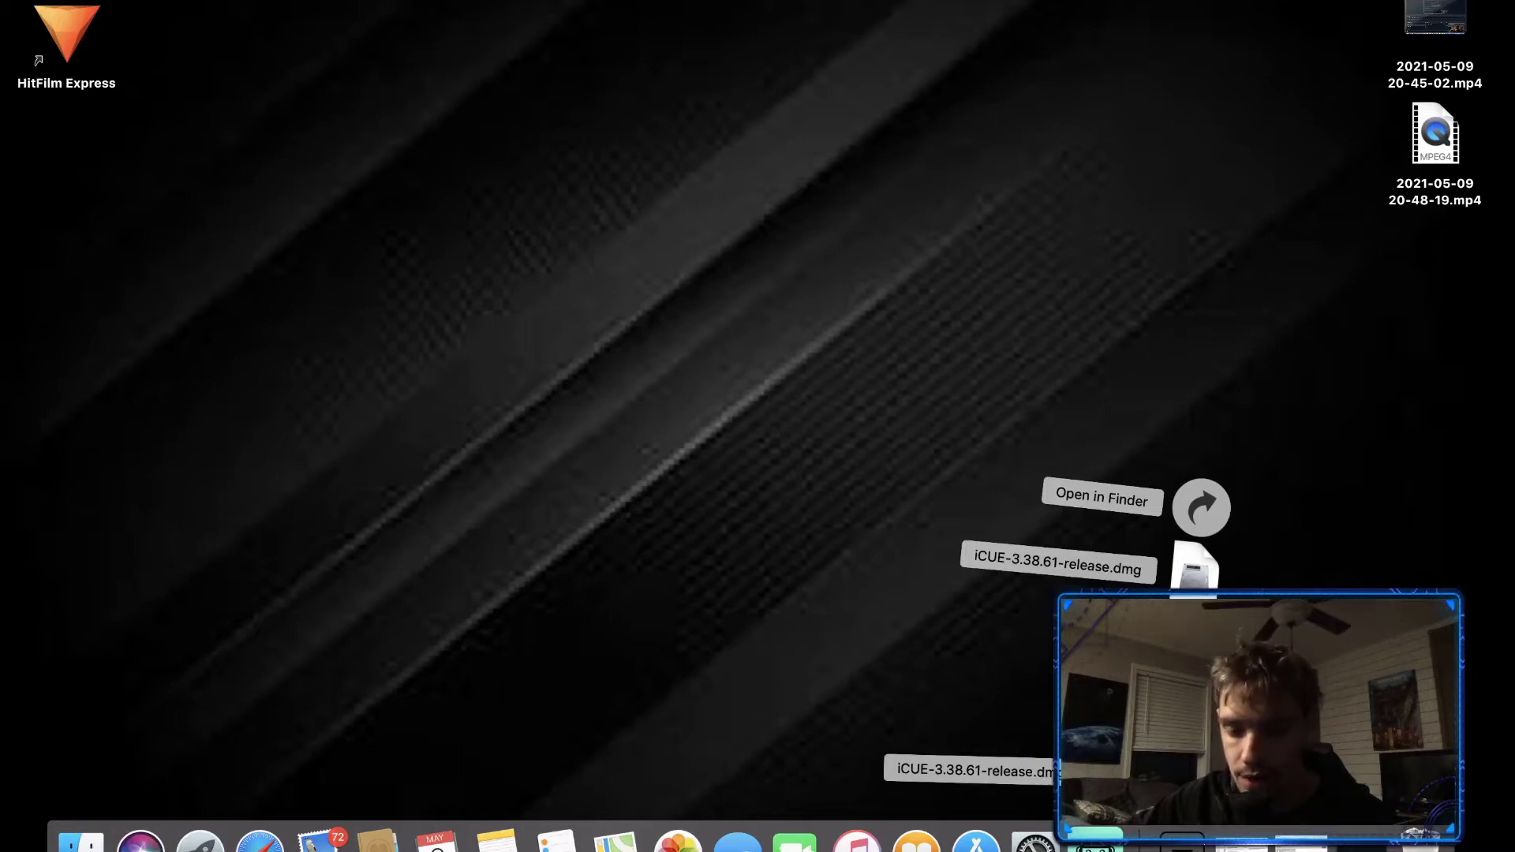
key("Escape")
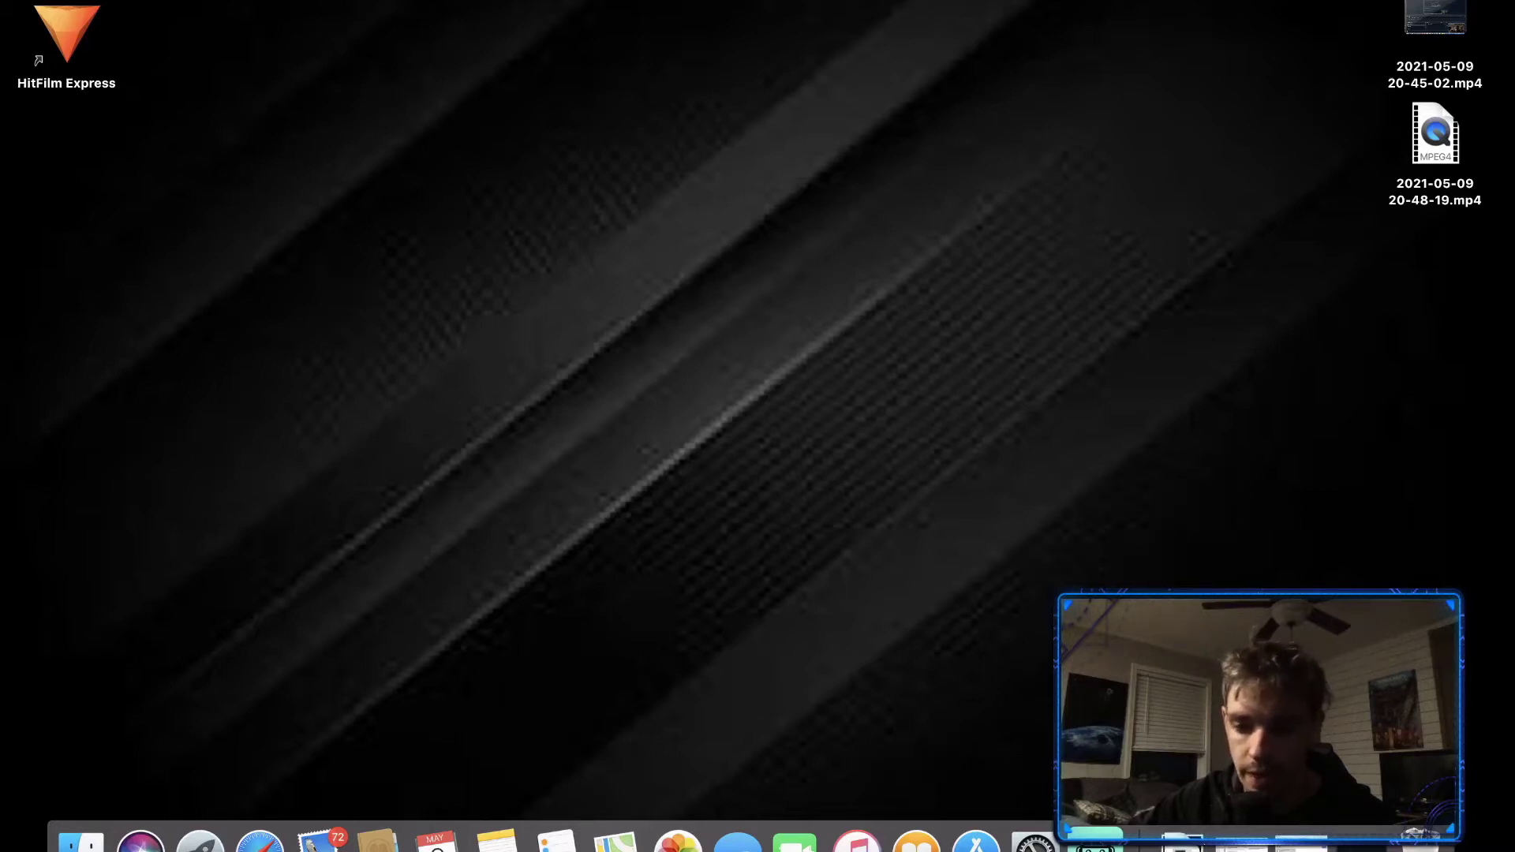
- Open iCUE-3.38.61-release.dmg from Downloads and centre its mounted window showing iCUE.pkg
left_click(1181, 837)
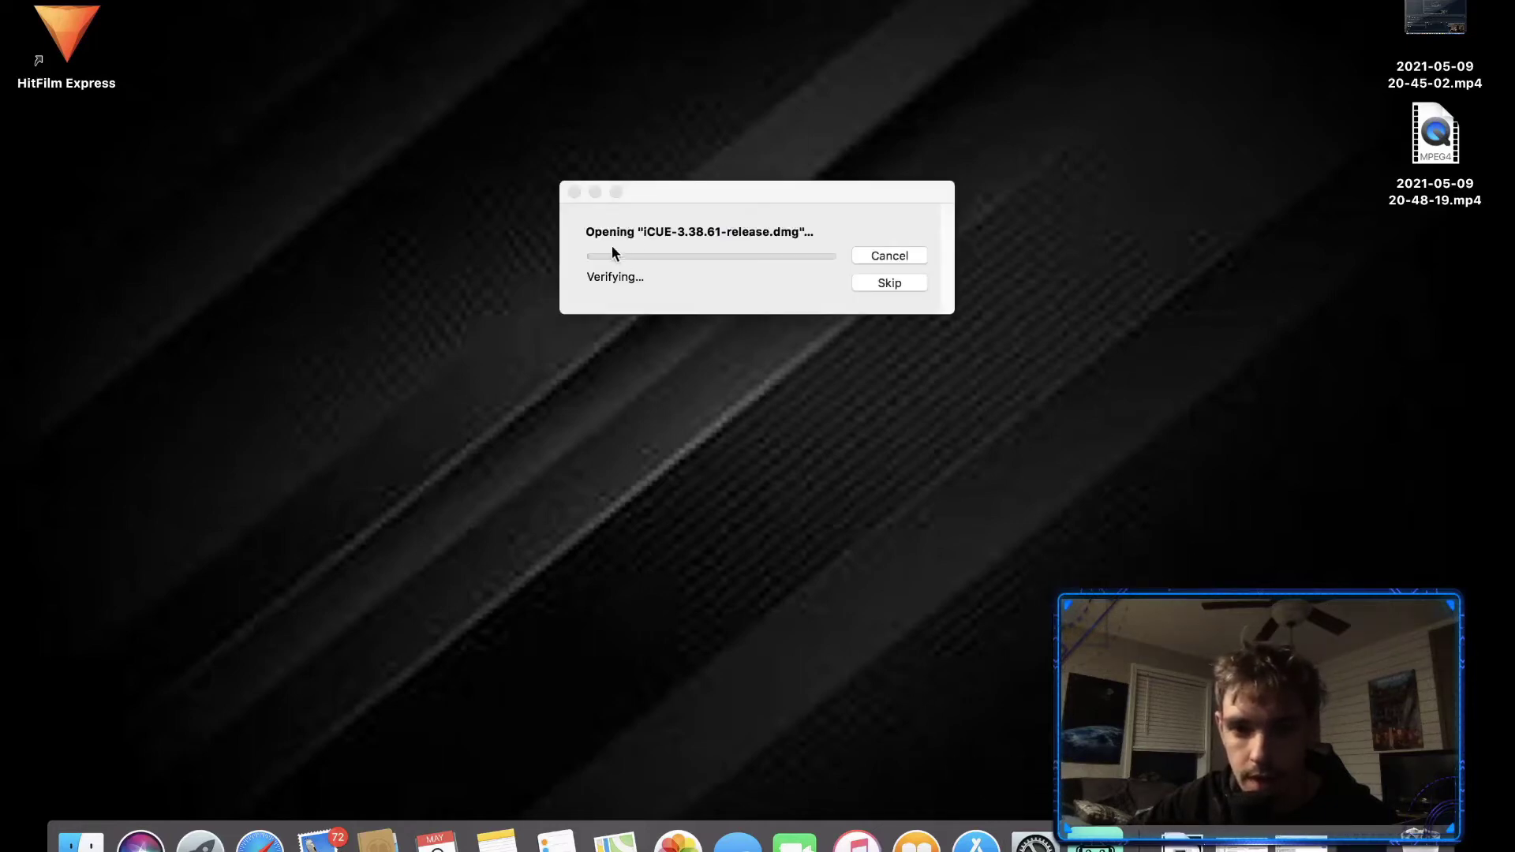
left_click_drag(706, 196, 642, 254)
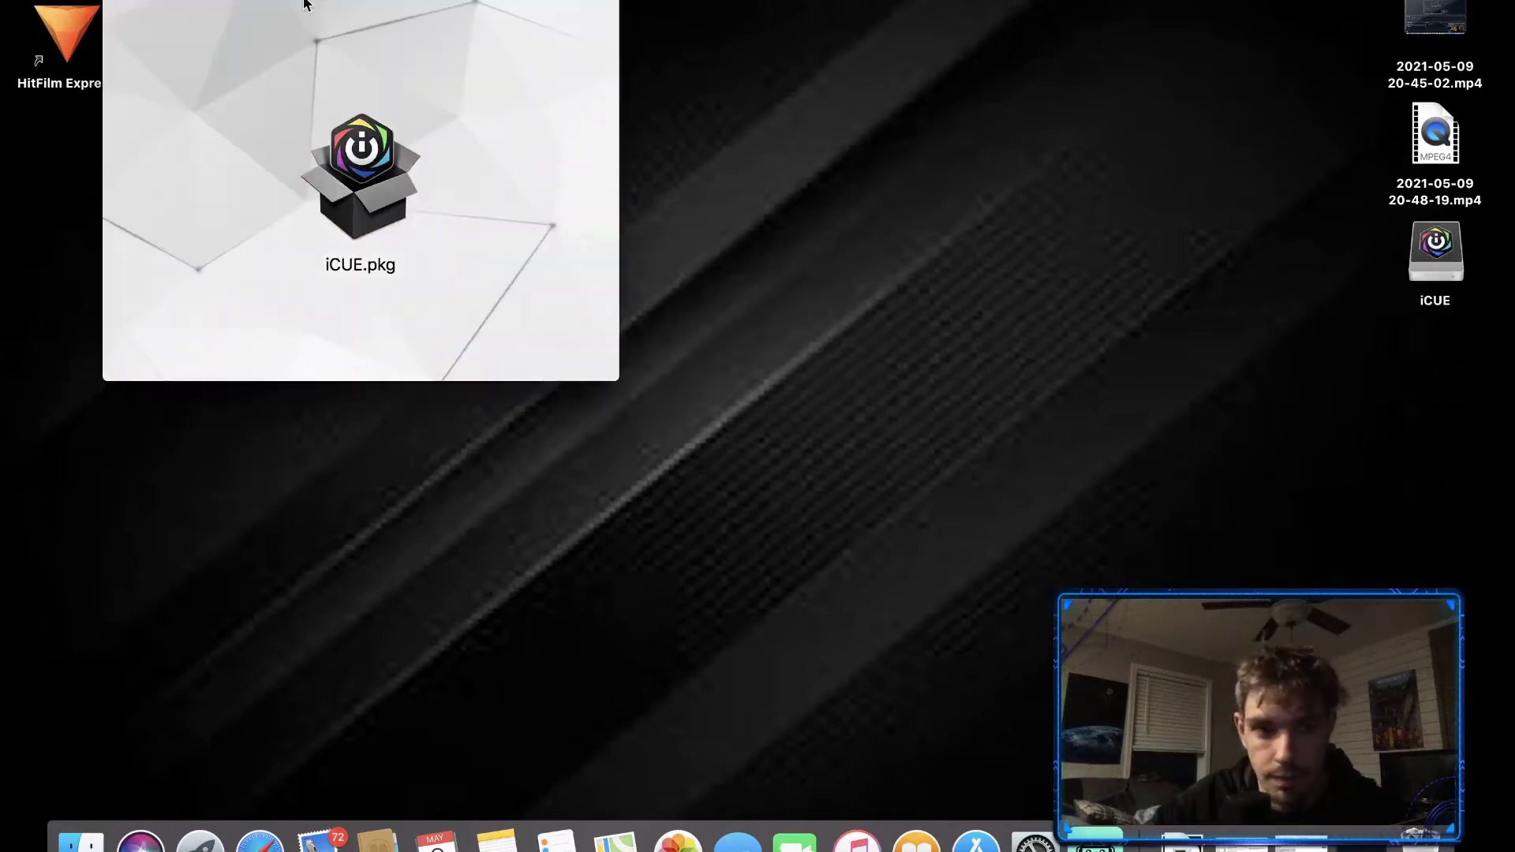
left_click_drag(306, 5, 660, 142)
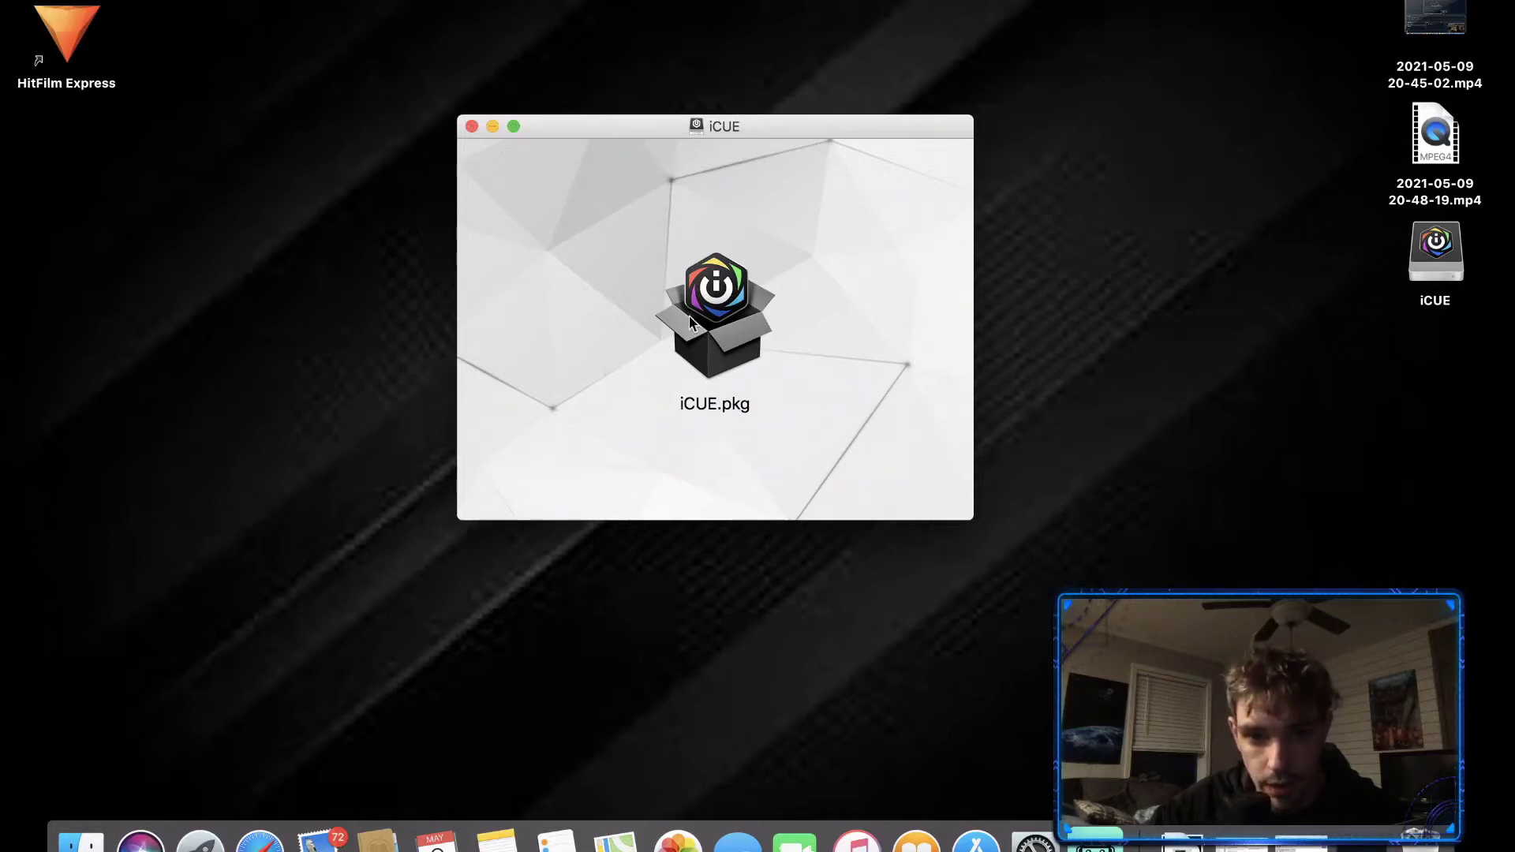
- Run iCUE.pkg, agree to the licence and start the standard install on Macintosh HD
double_click(714, 323)
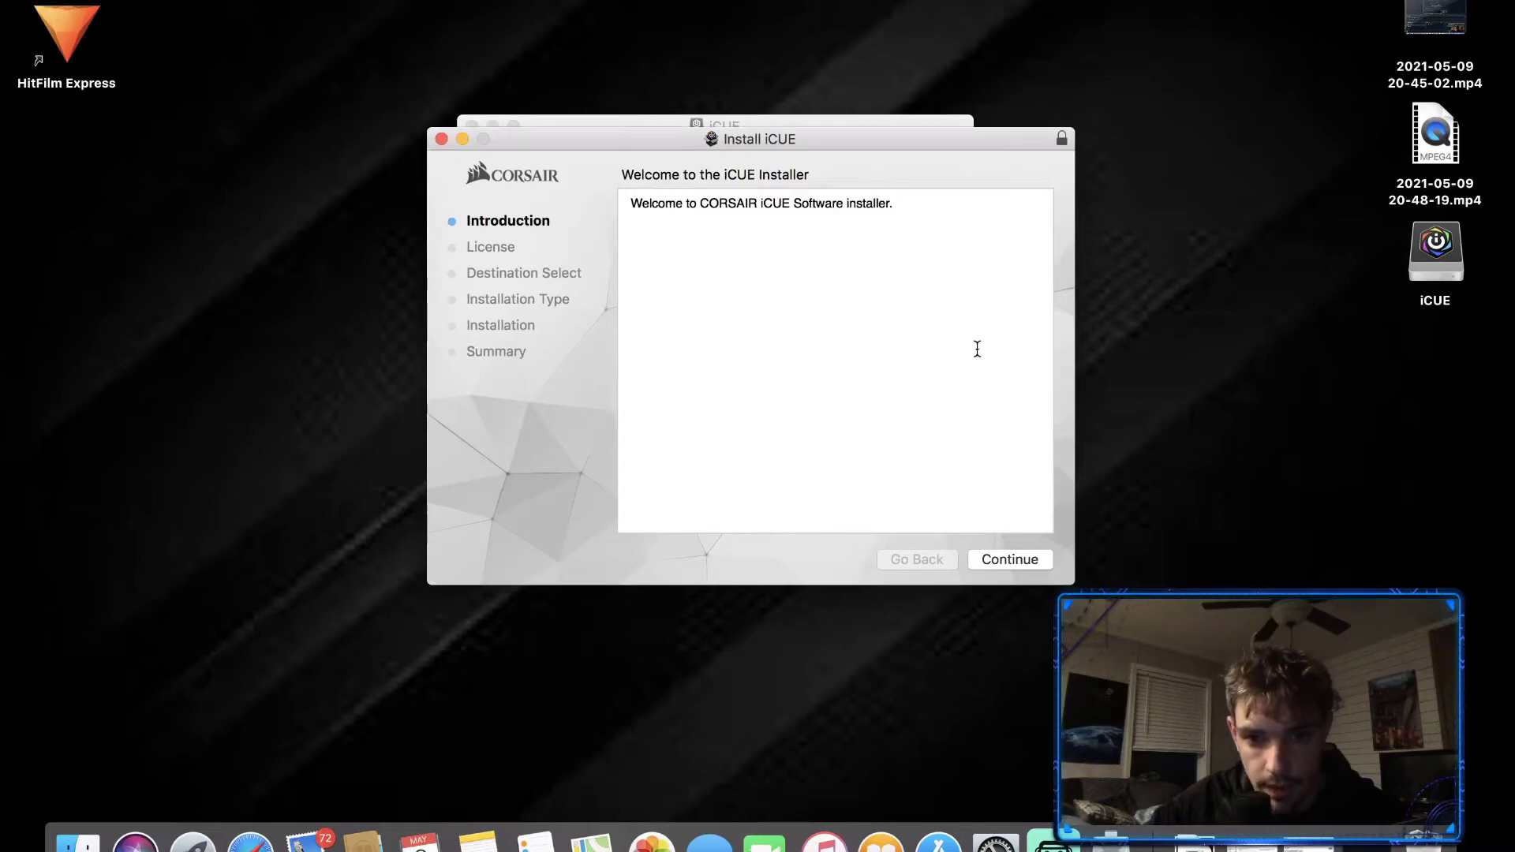
left_click(998, 561)
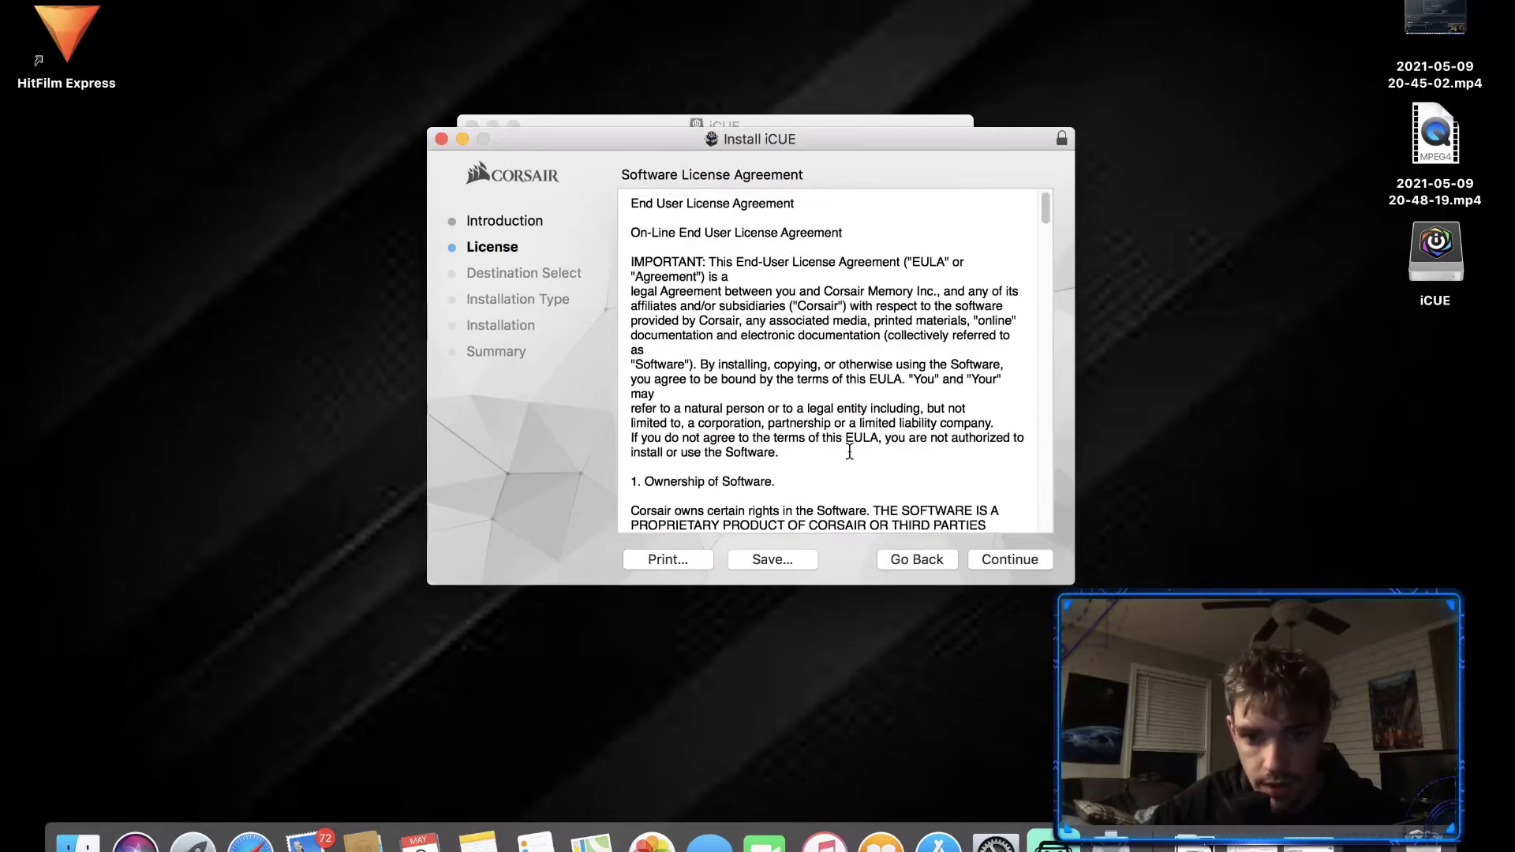
left_click(1038, 562)
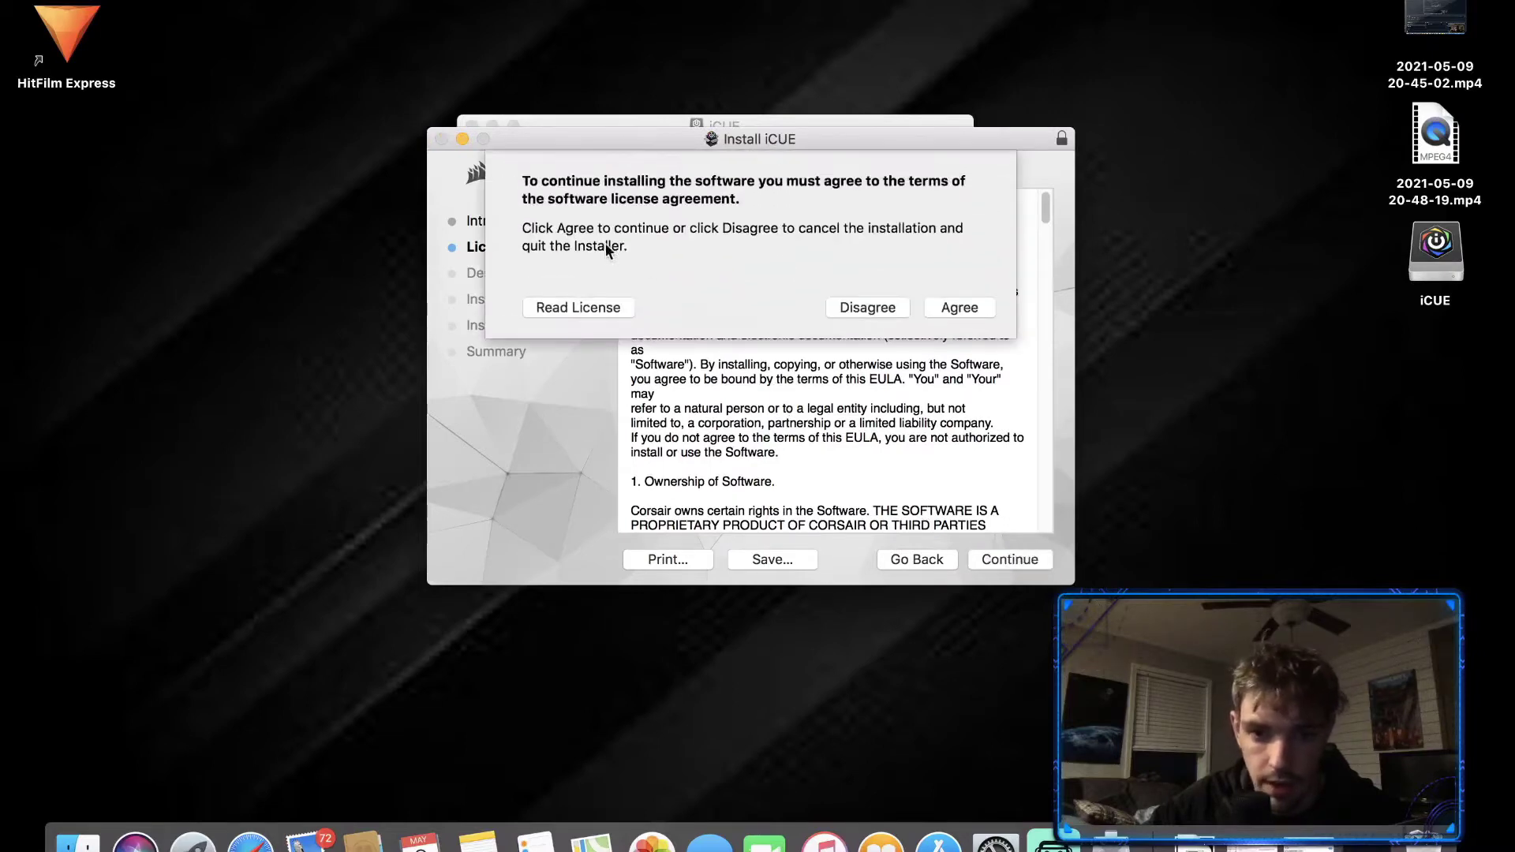
left_click(952, 313)
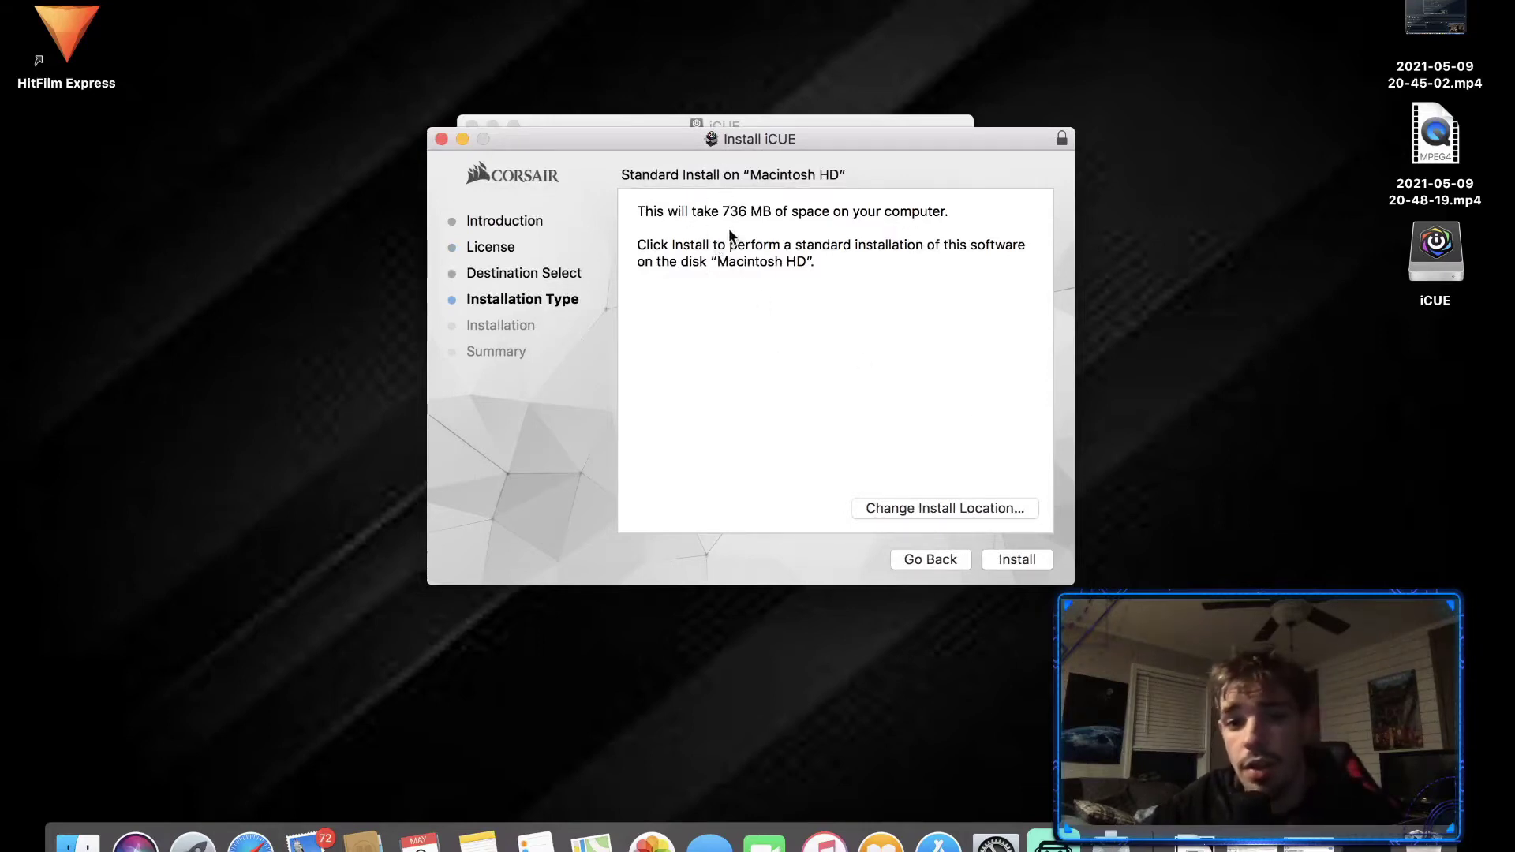
left_click(994, 557)
- Continue the installation and authorise it by entering the account password instead of Touch ID
left_click(866, 256)
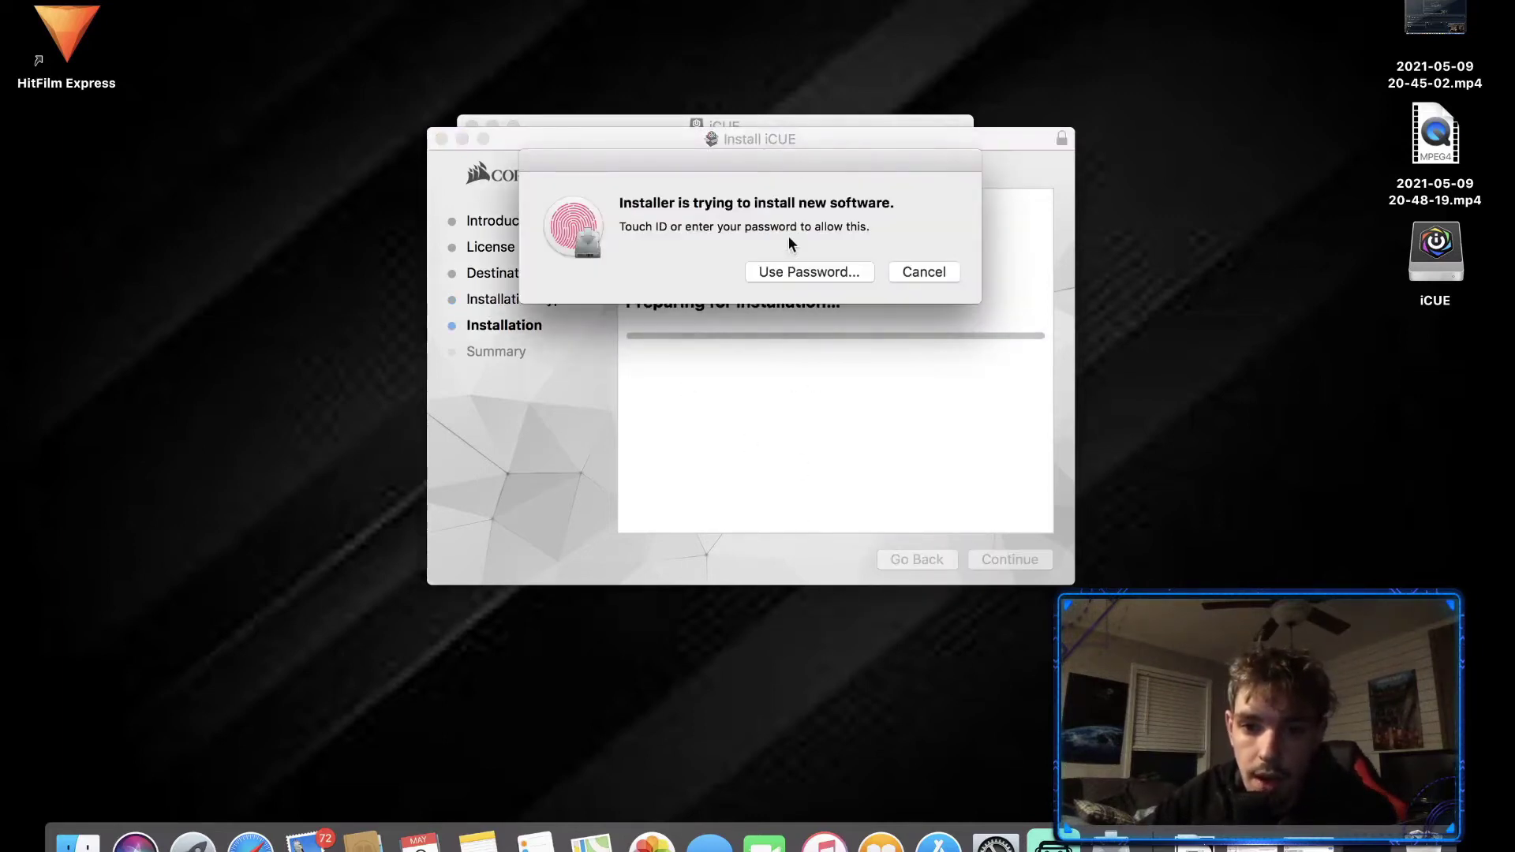
left_click(791, 272)
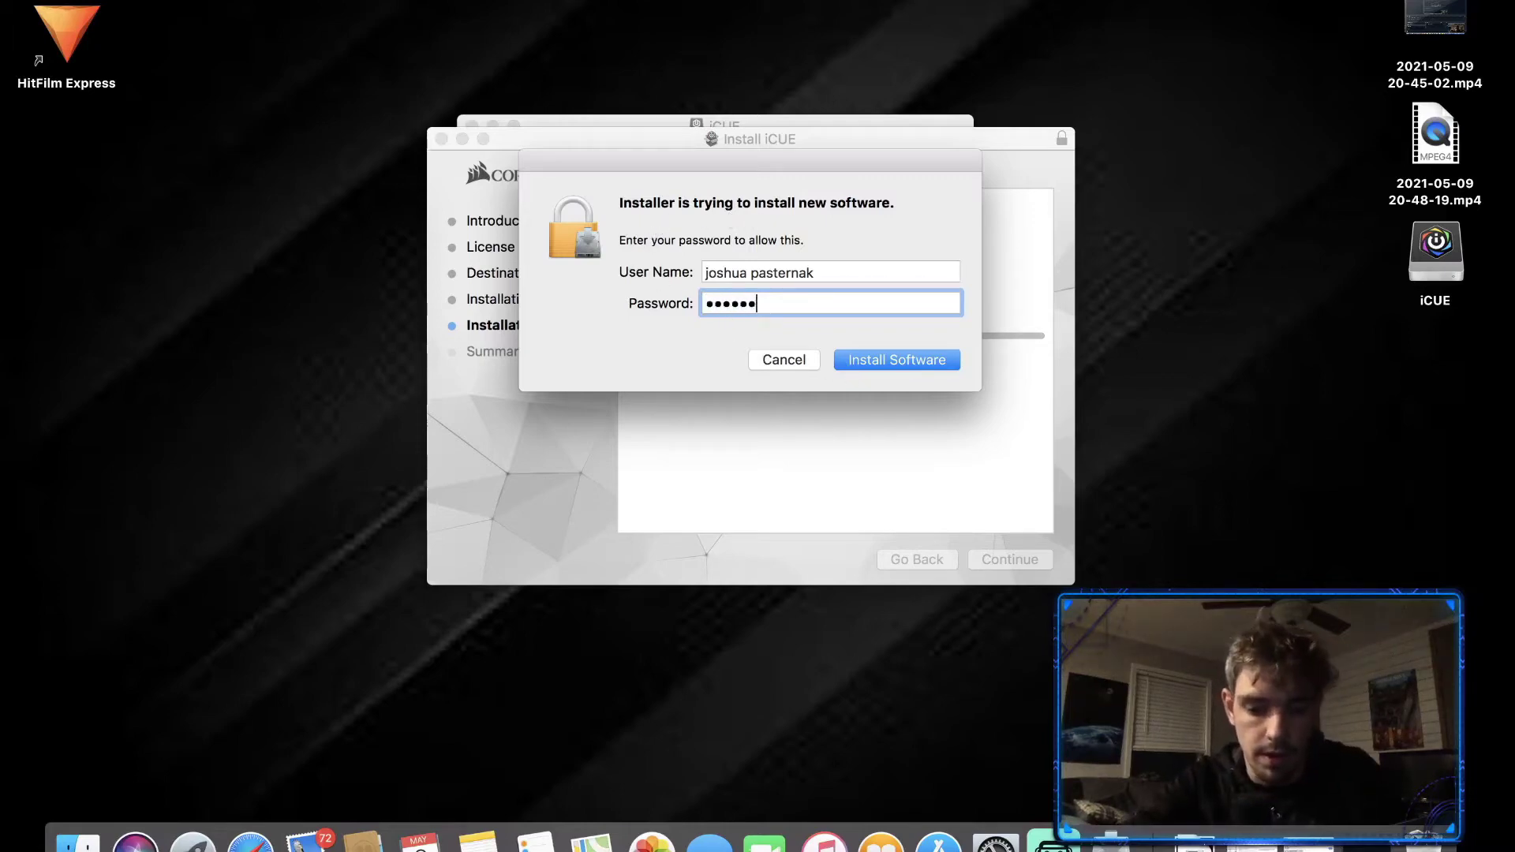
type("••••")
key("Return")
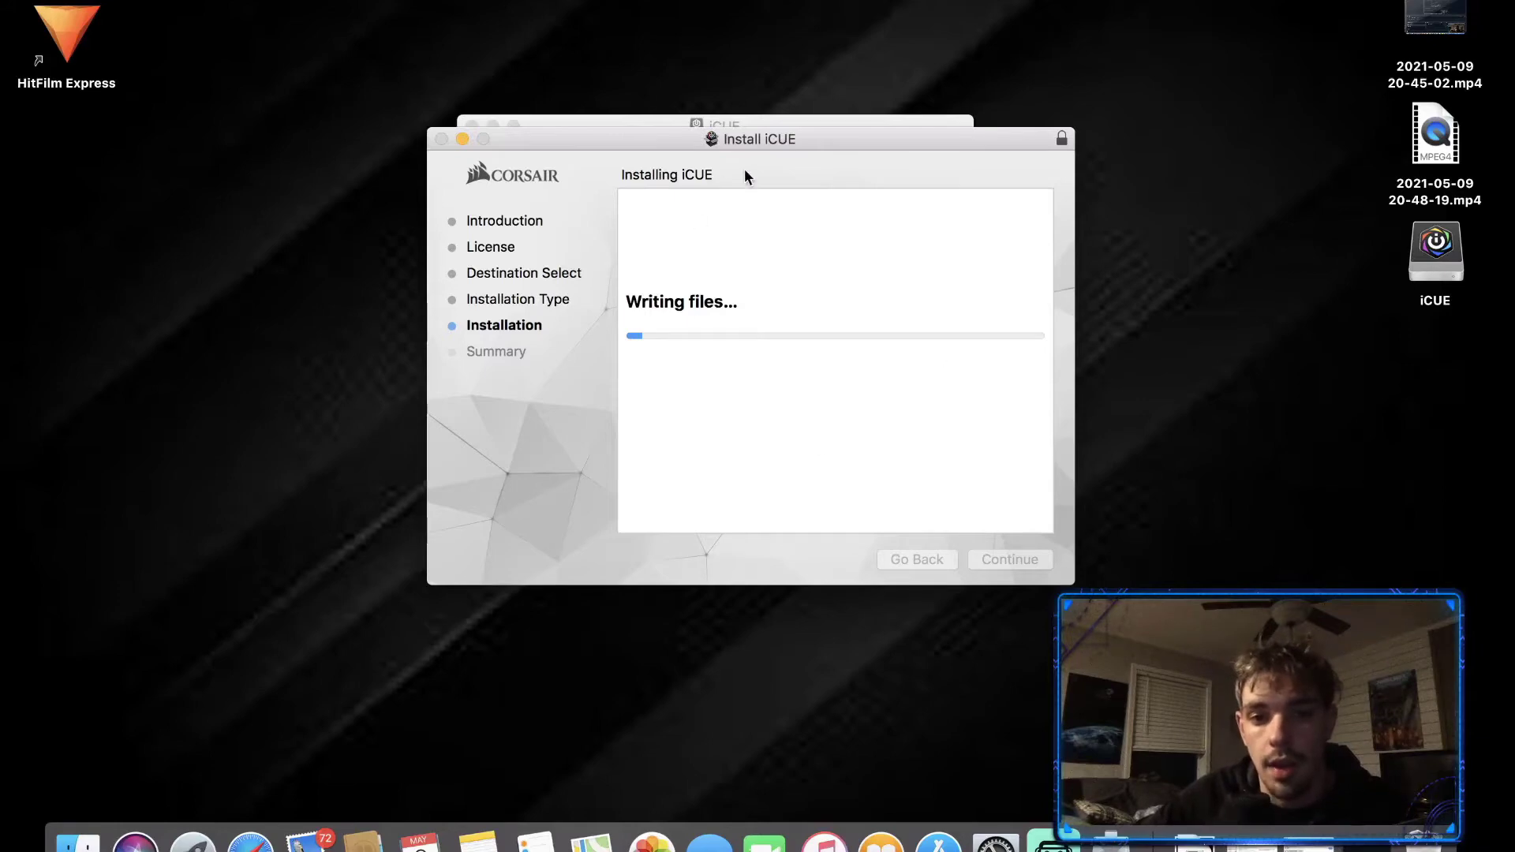
- Move the installer window to the right to uncover iCUE's System Extension Blocked alert
left_click_drag(762, 148, 1115, 237)
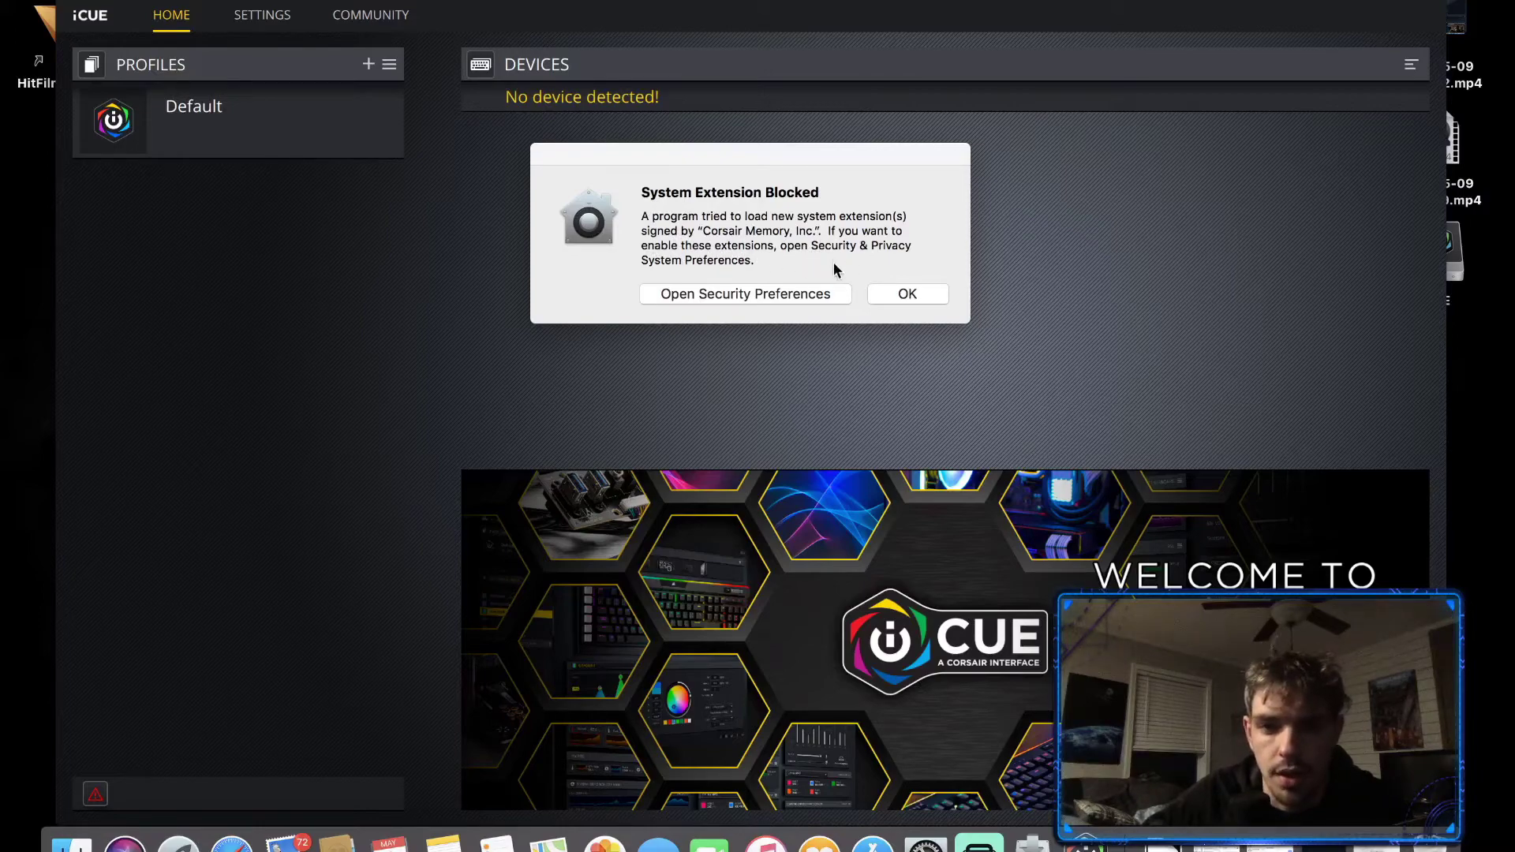
- Open Security Preferences and try an 8-hour password delay after sleep, then cancel it
left_click(744, 295)
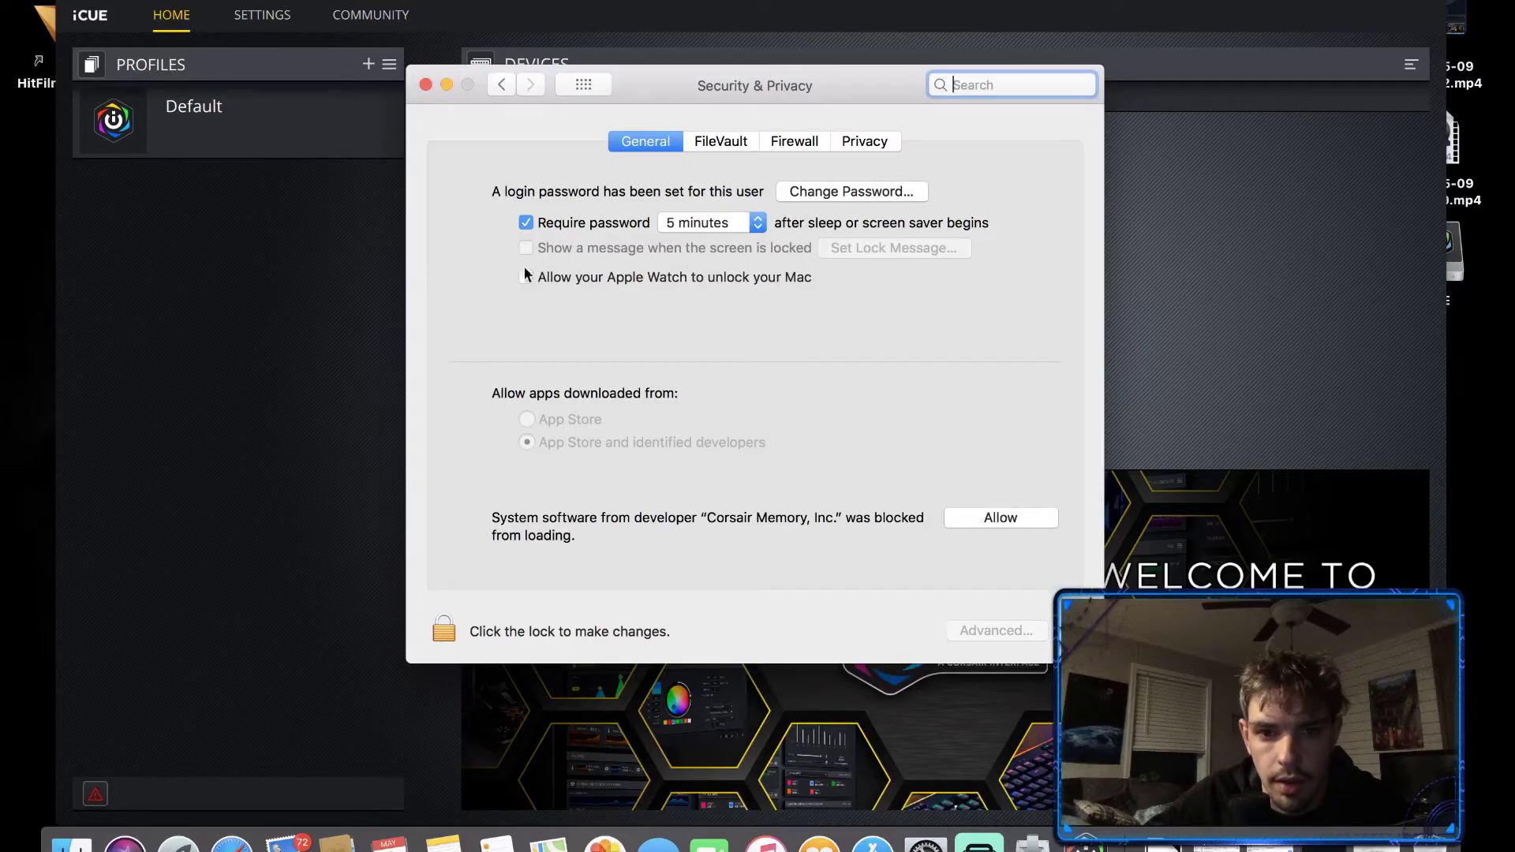
left_click(669, 232)
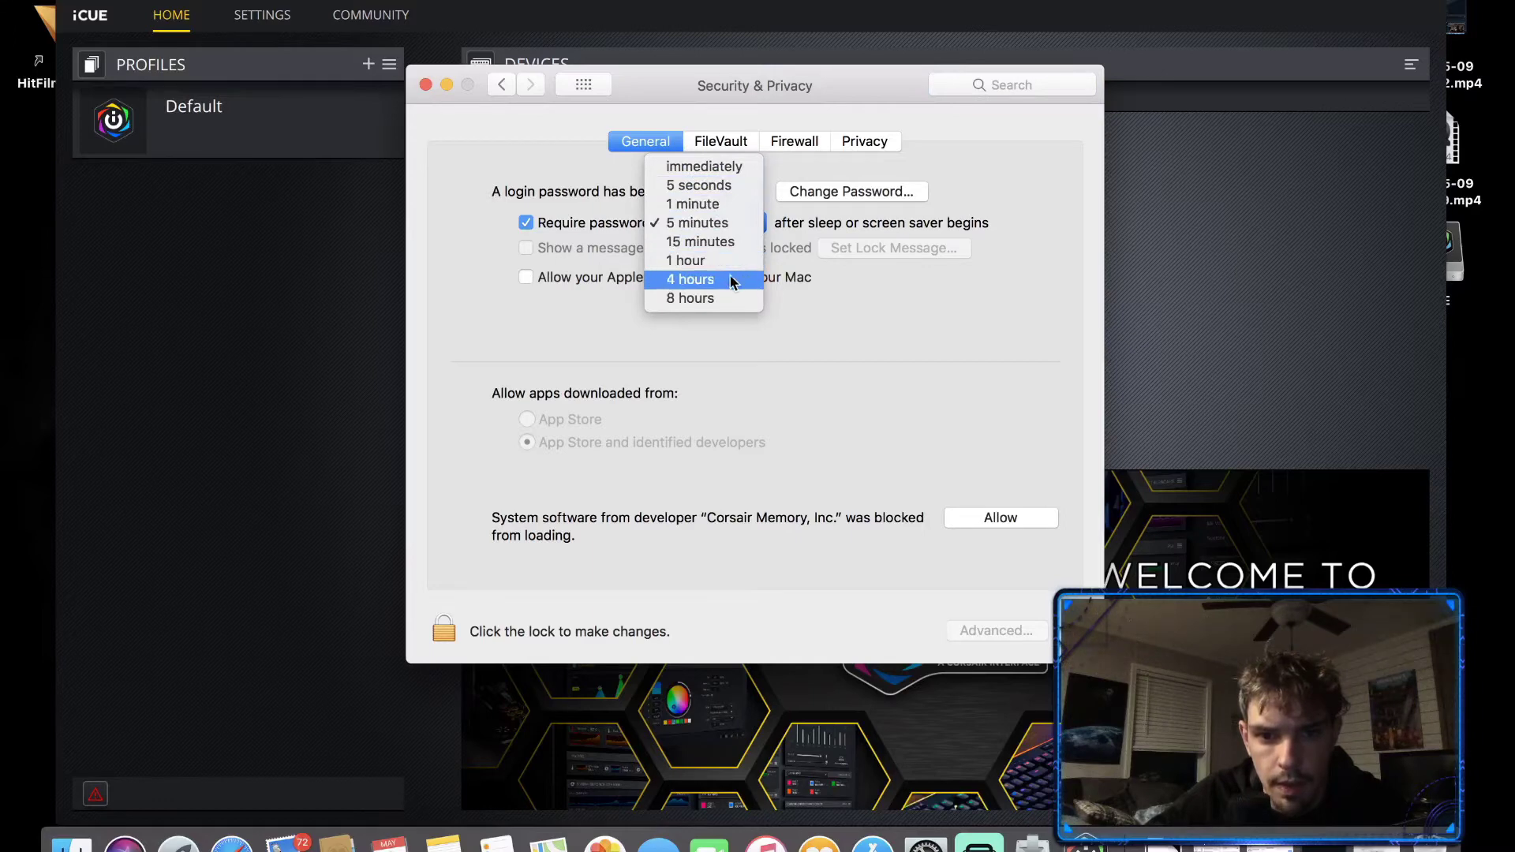
left_click(710, 299)
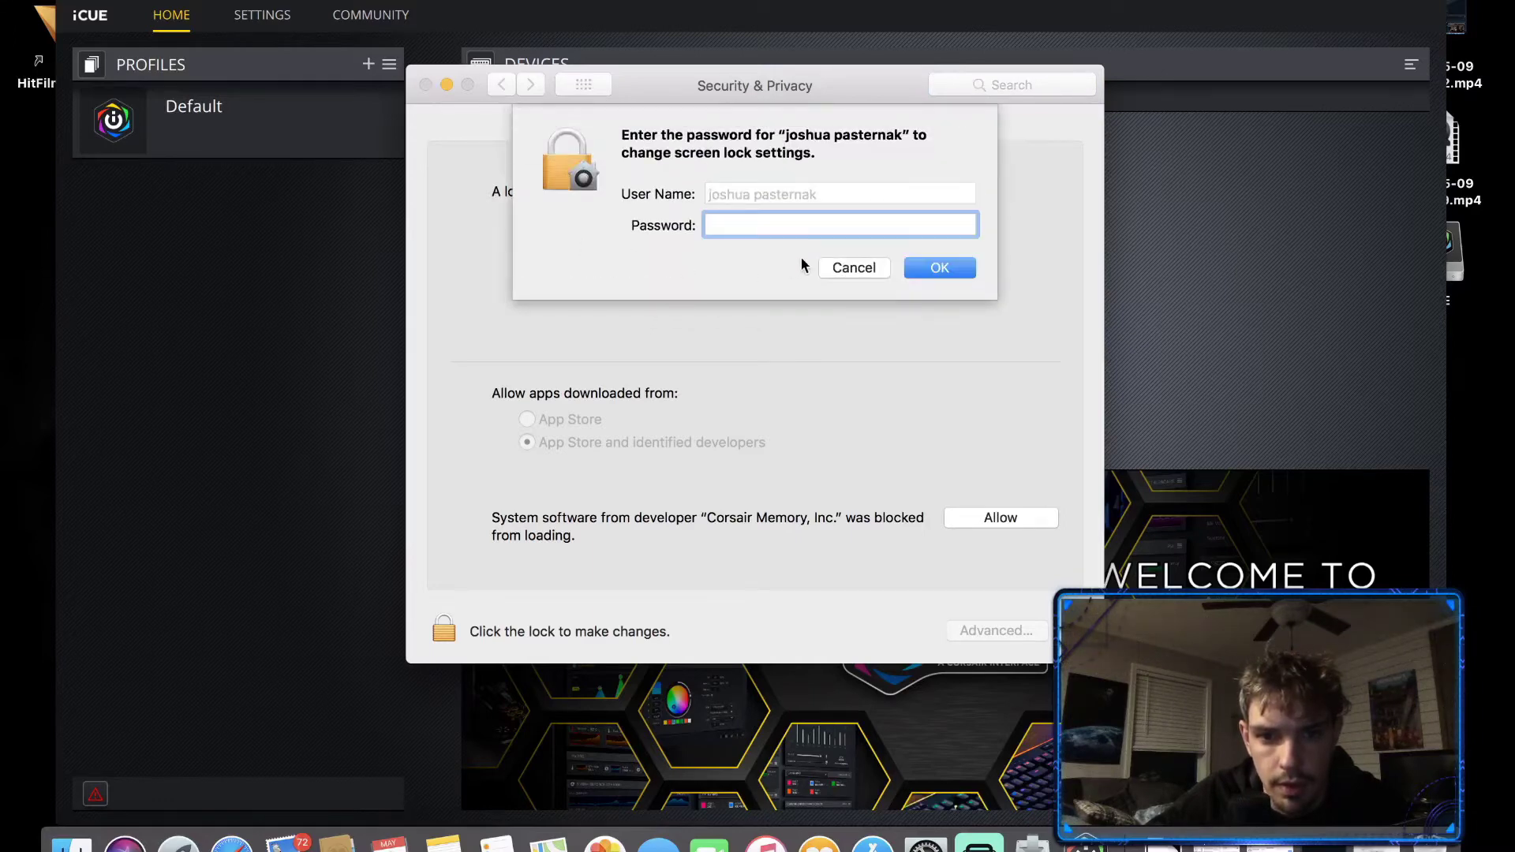
left_click(827, 270)
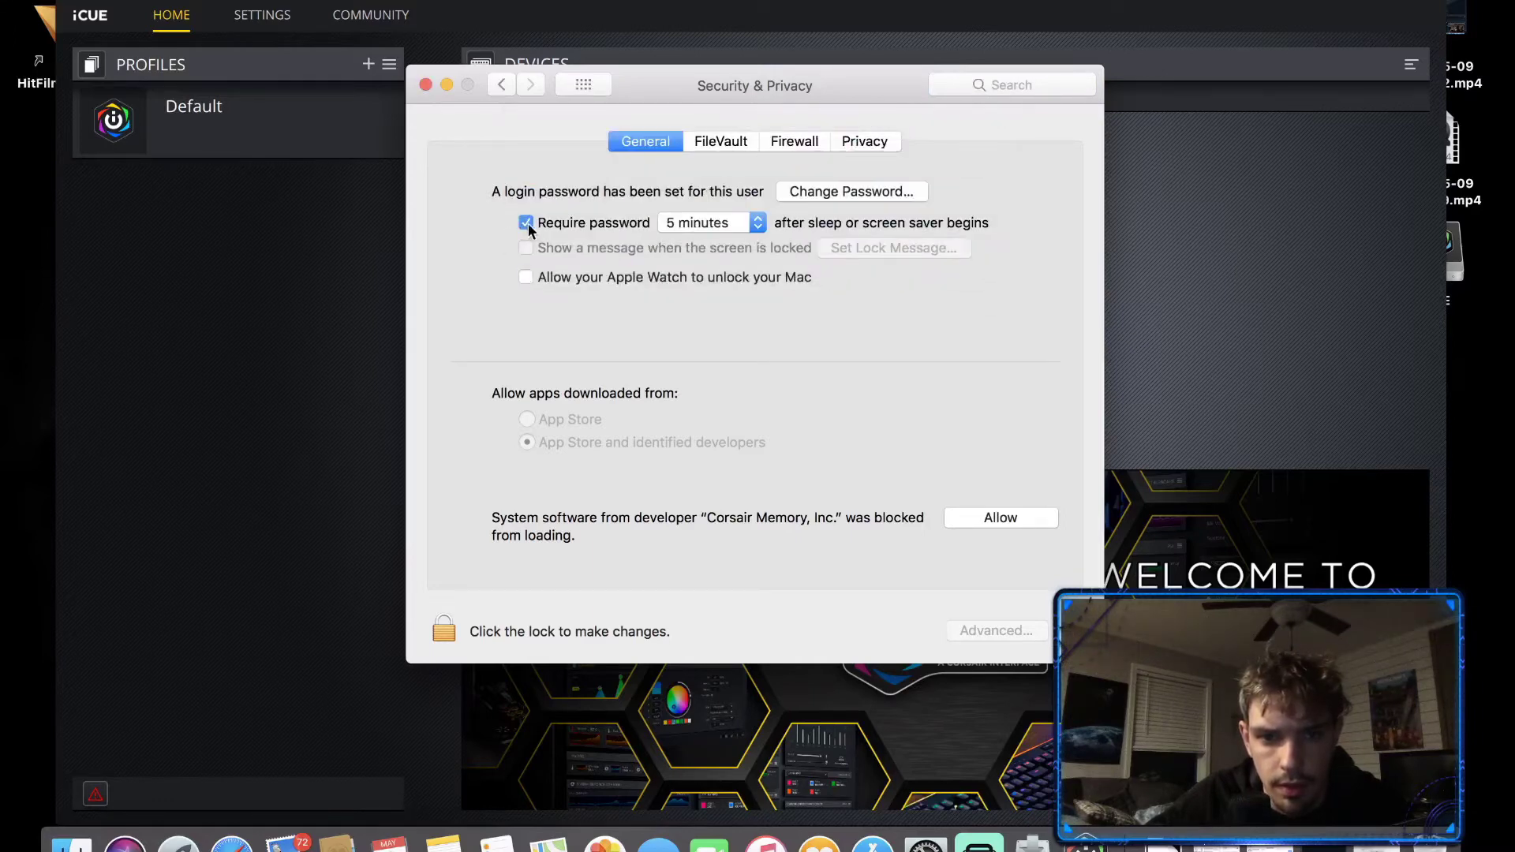
- Enable unlocking the Mac with Apple Watch, confirming with the account password
left_click(526, 276)
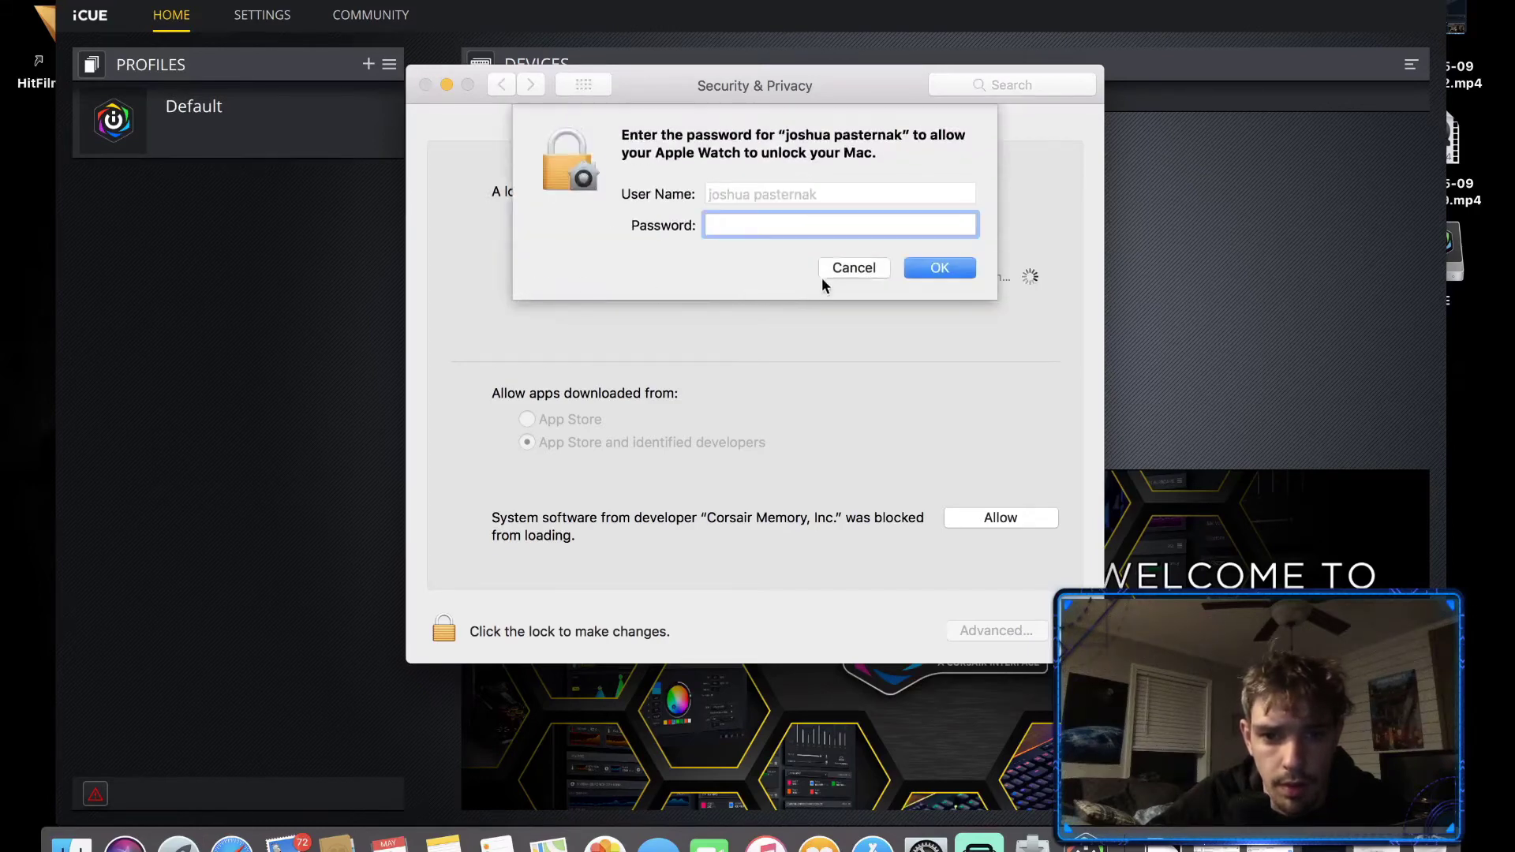
type("••••••••••••••")
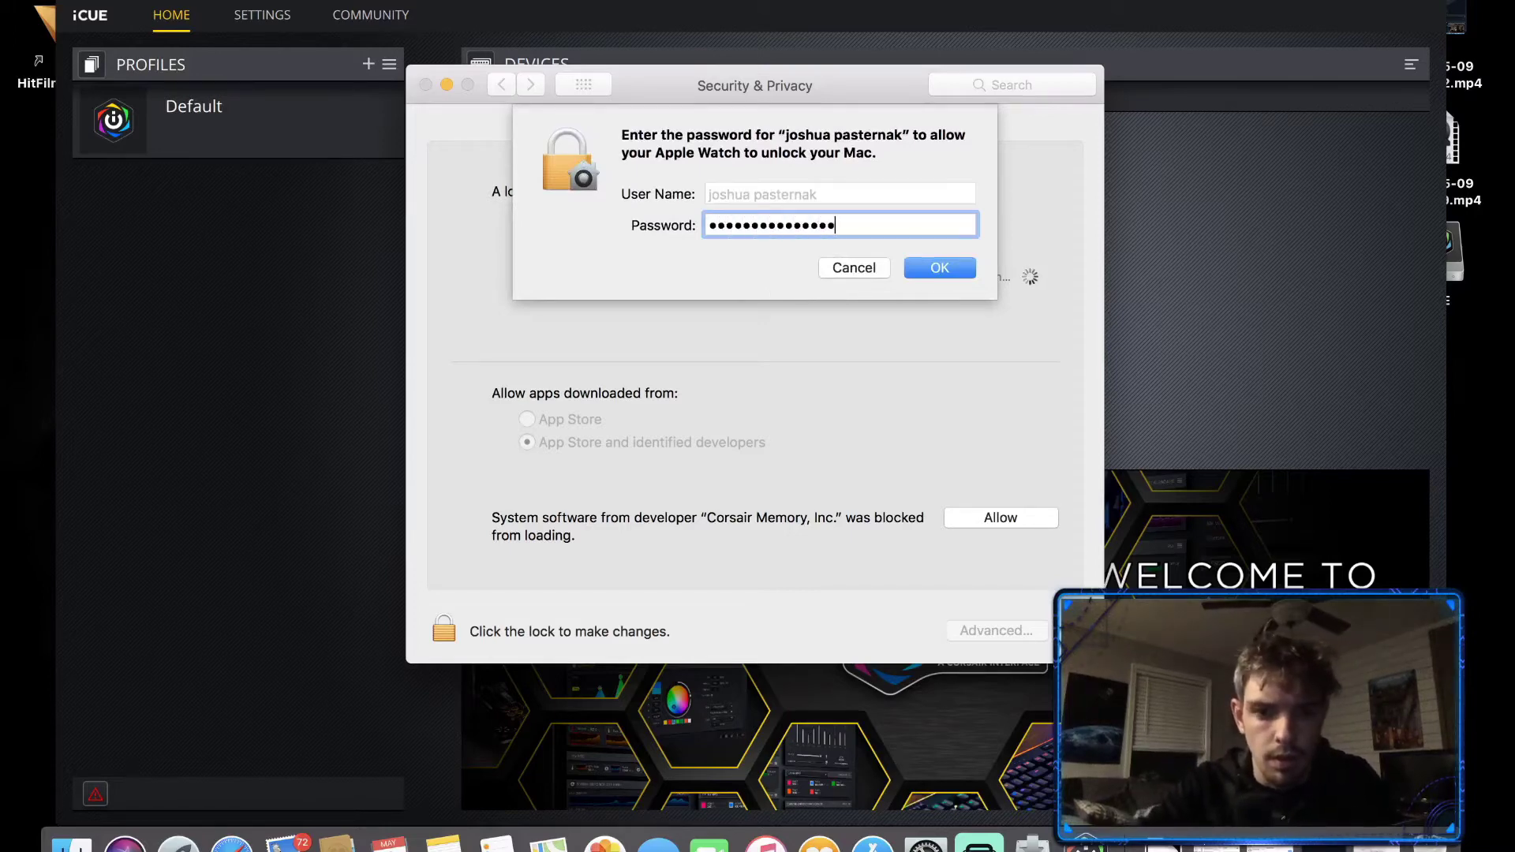
key("Return")
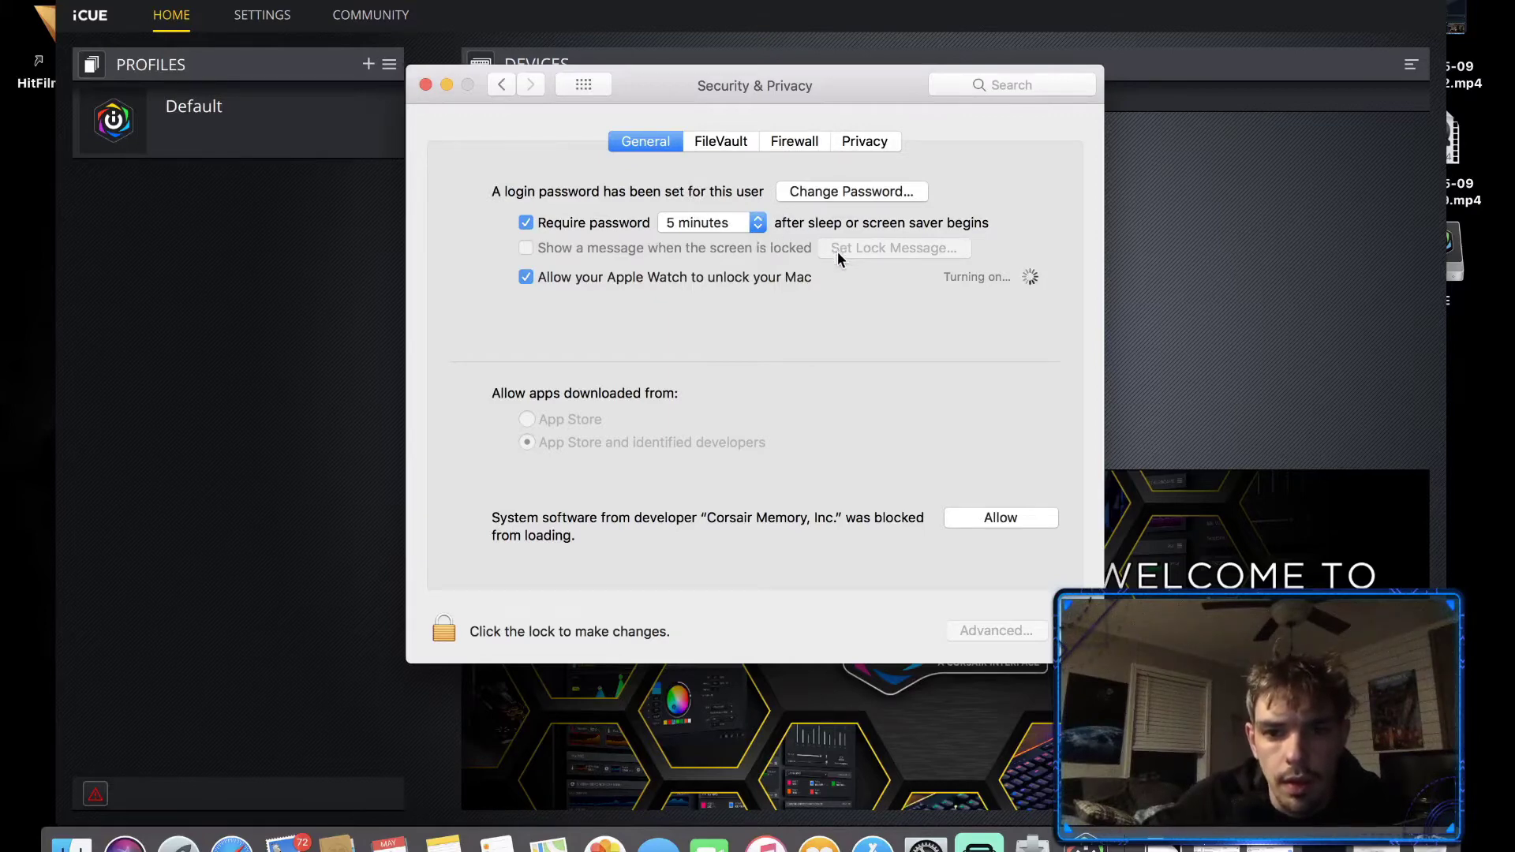
- Allow the blocked Corsair system software, browse the FileVault, Firewall and Privacy tabs, then close Security & Privacy
left_click(990, 521)
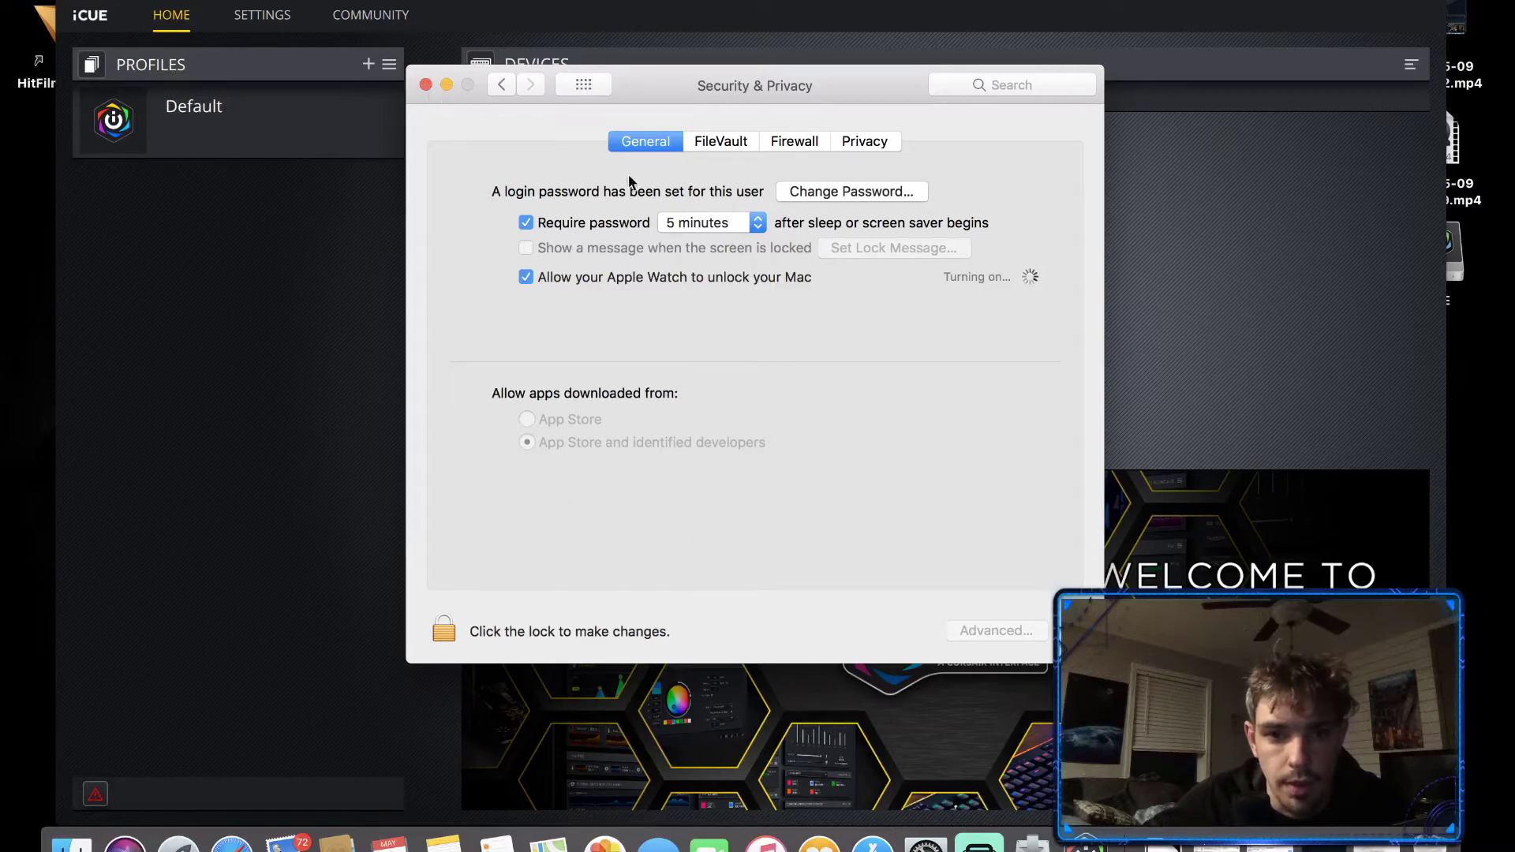
left_click(712, 148)
left_click(781, 144)
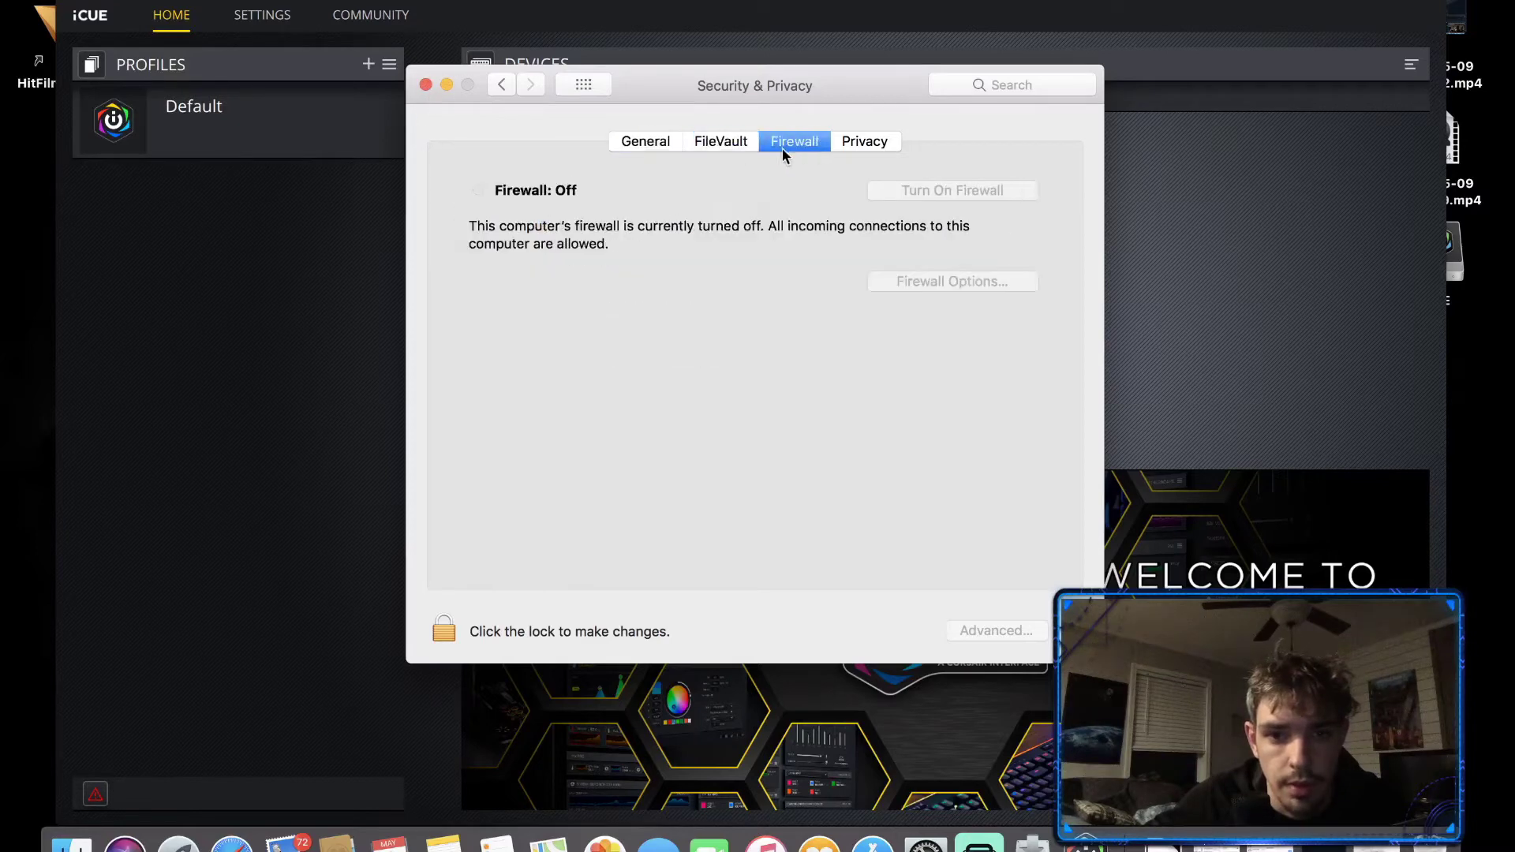
left_click(647, 142)
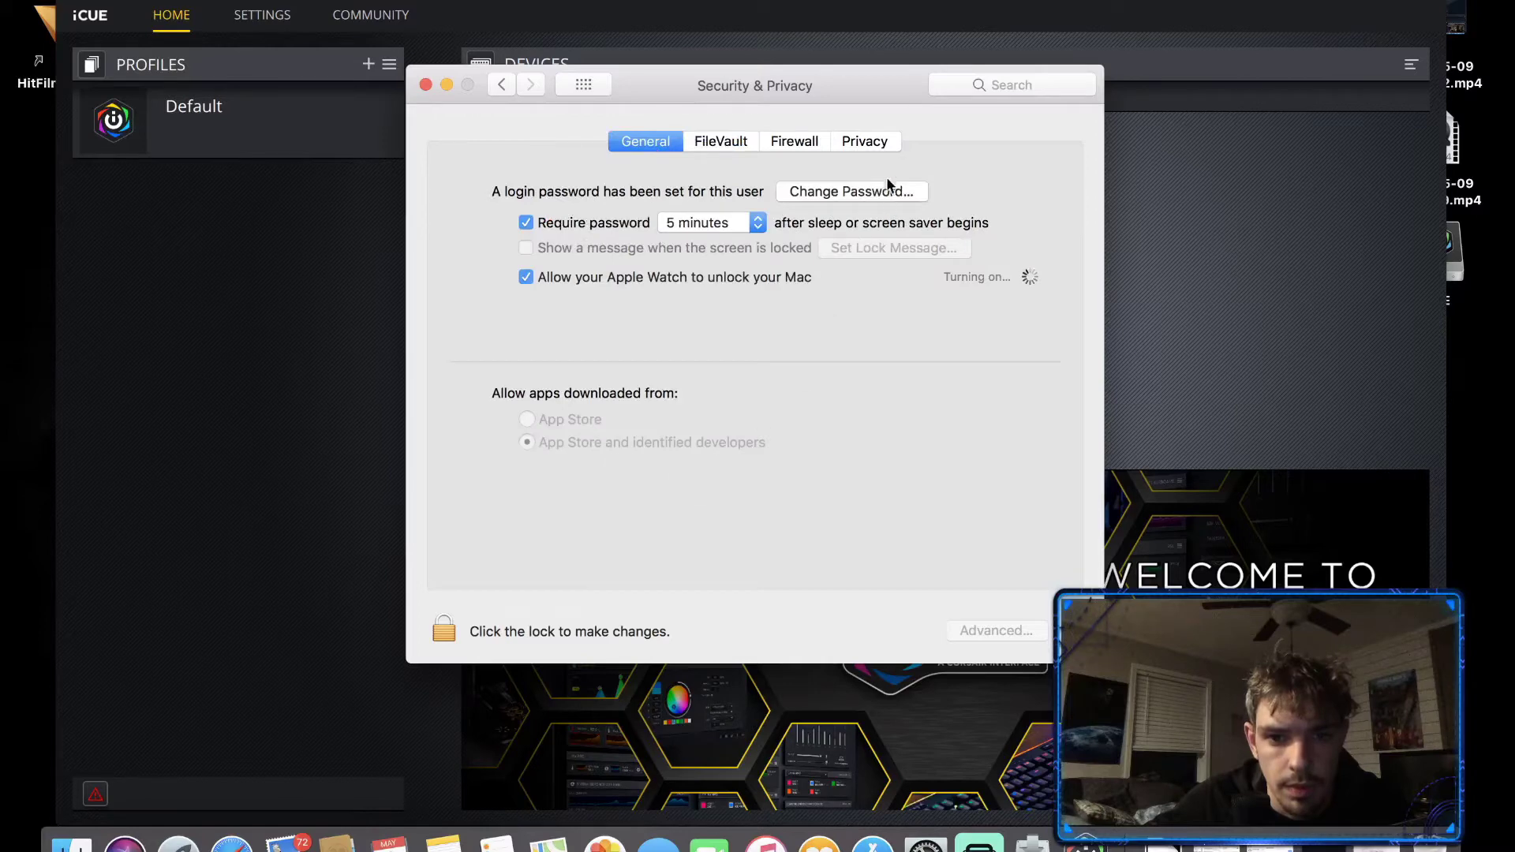
left_click(864, 142)
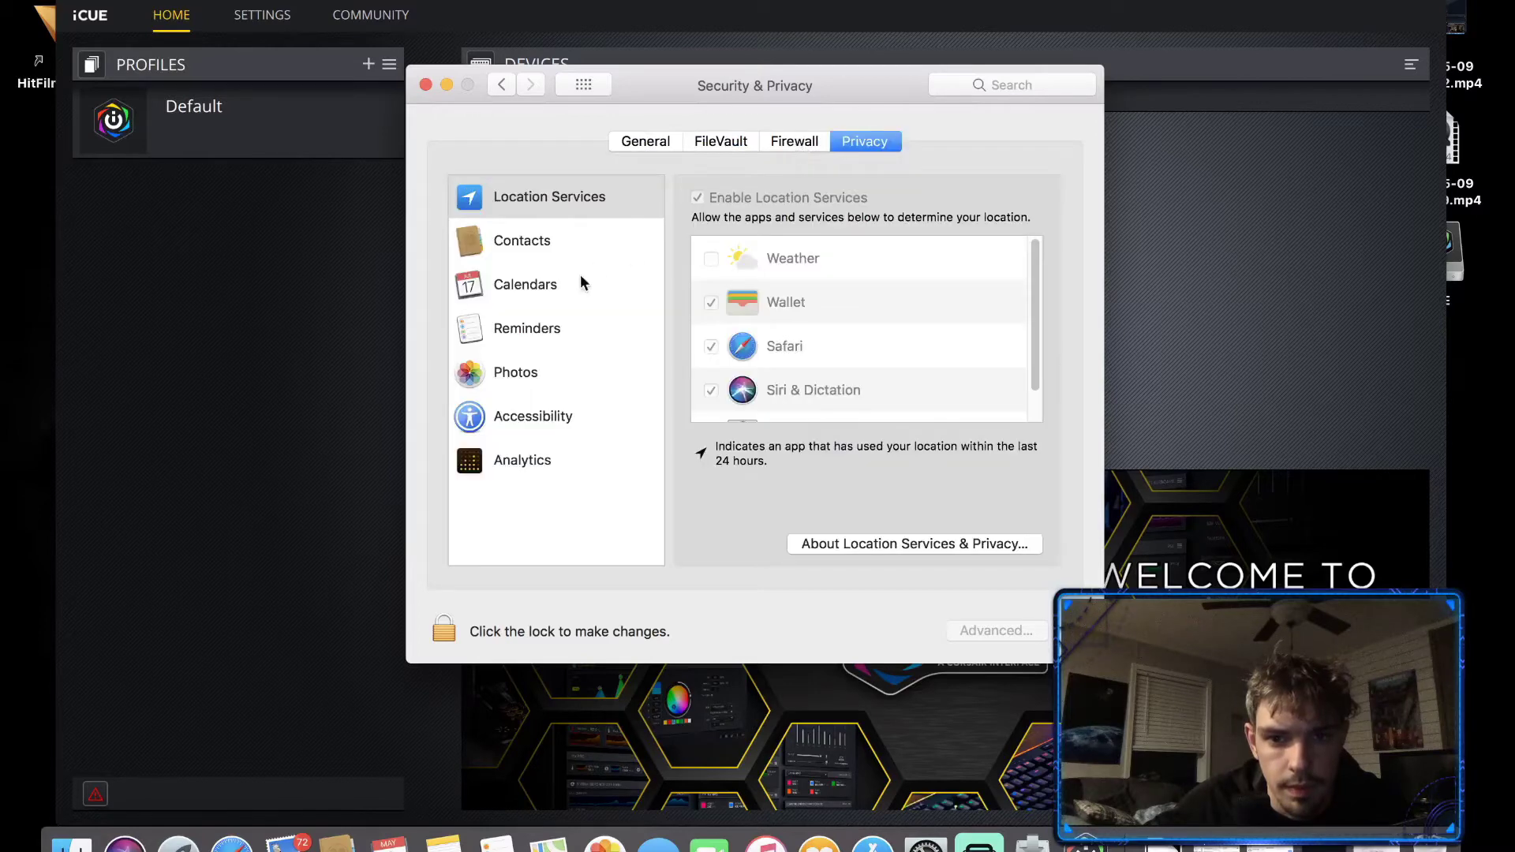
scroll(733, 314, "down", 1)
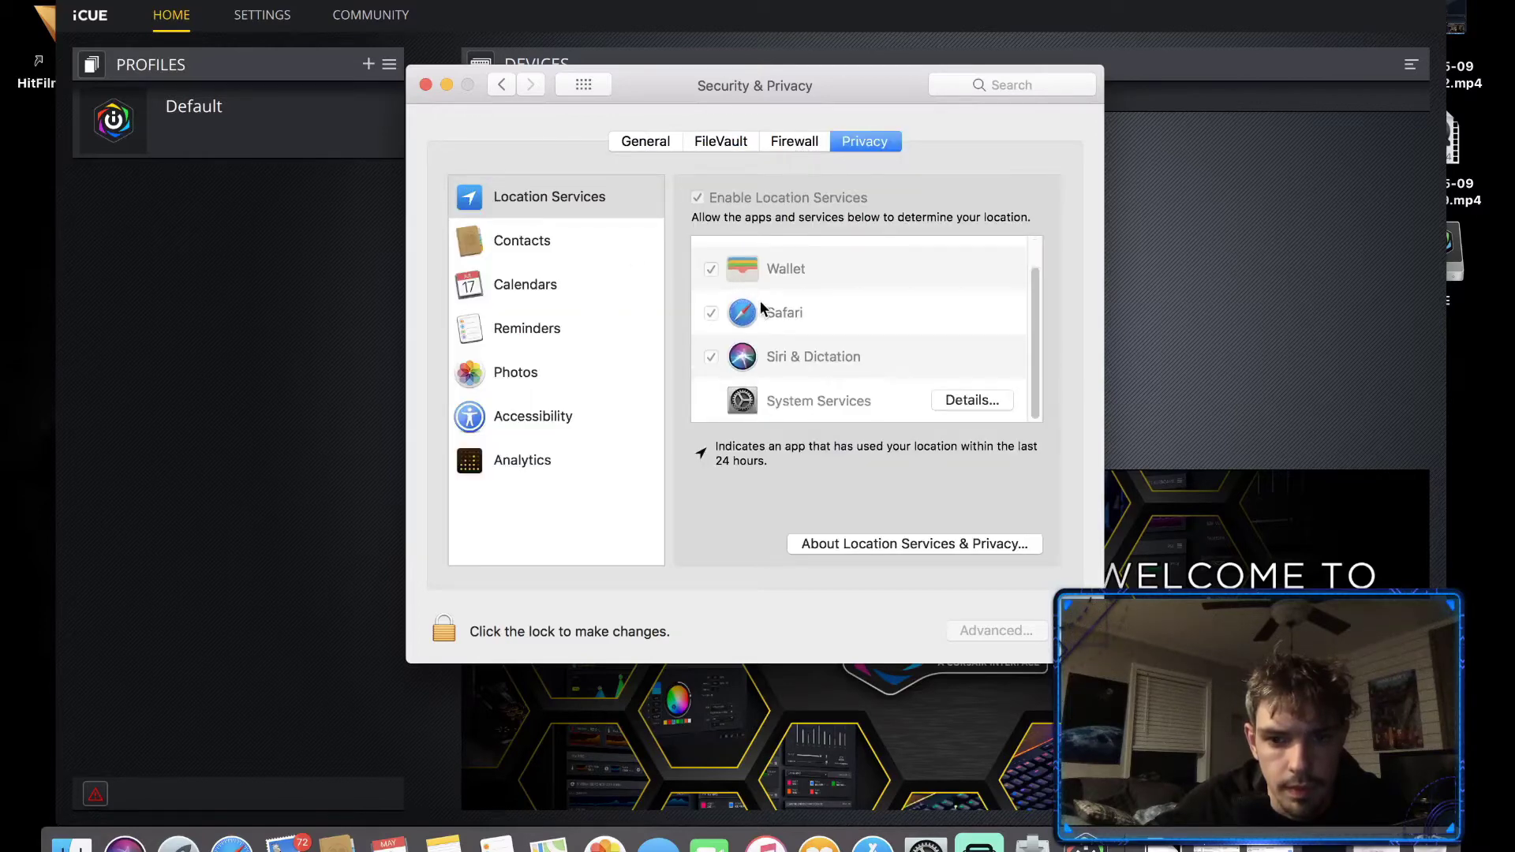
left_click(777, 144)
left_click(622, 146)
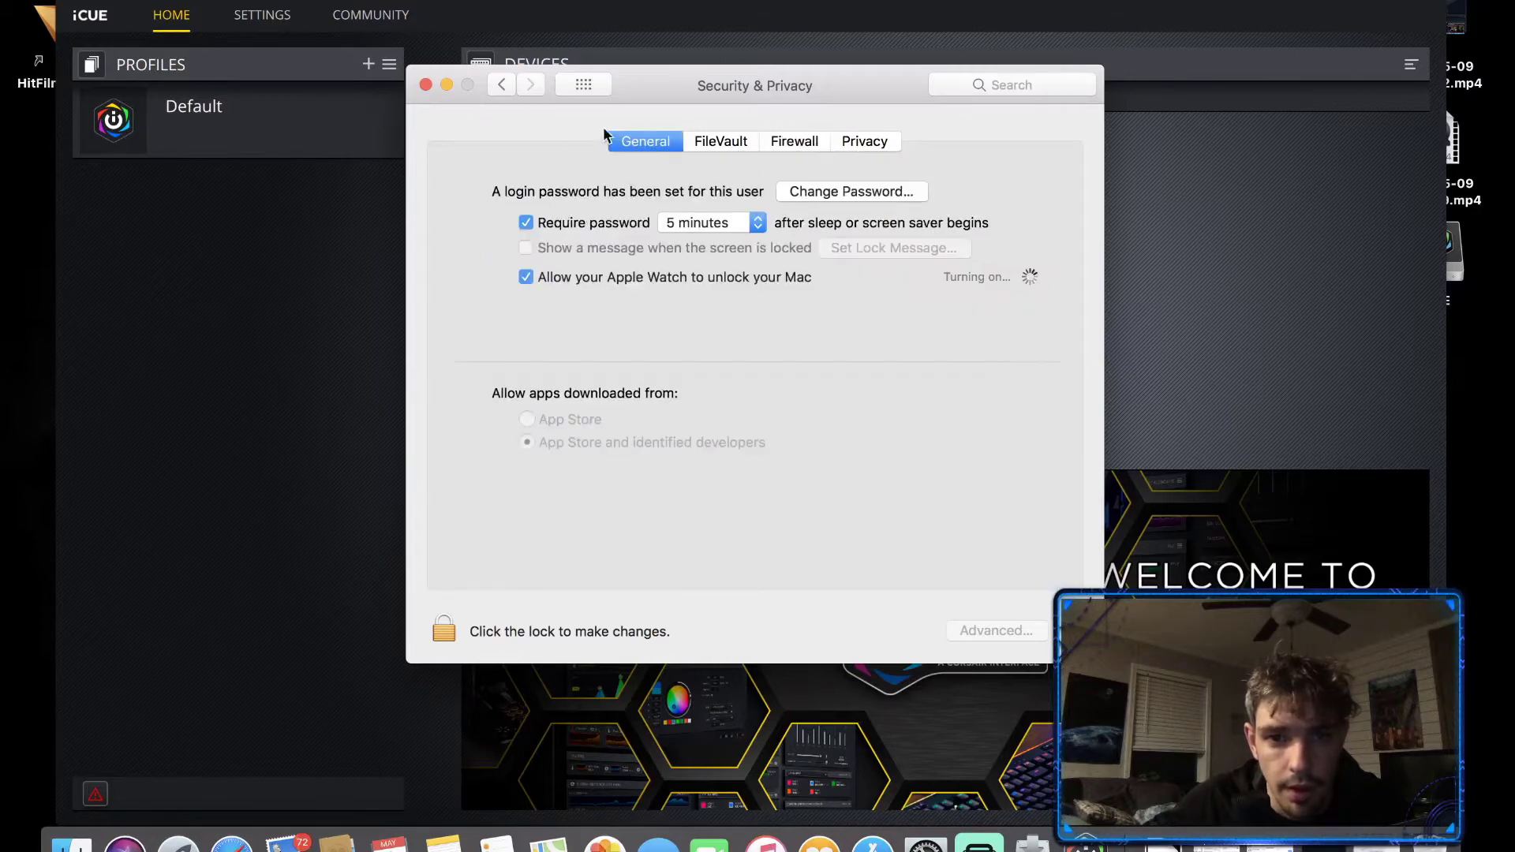
left_click(427, 87)
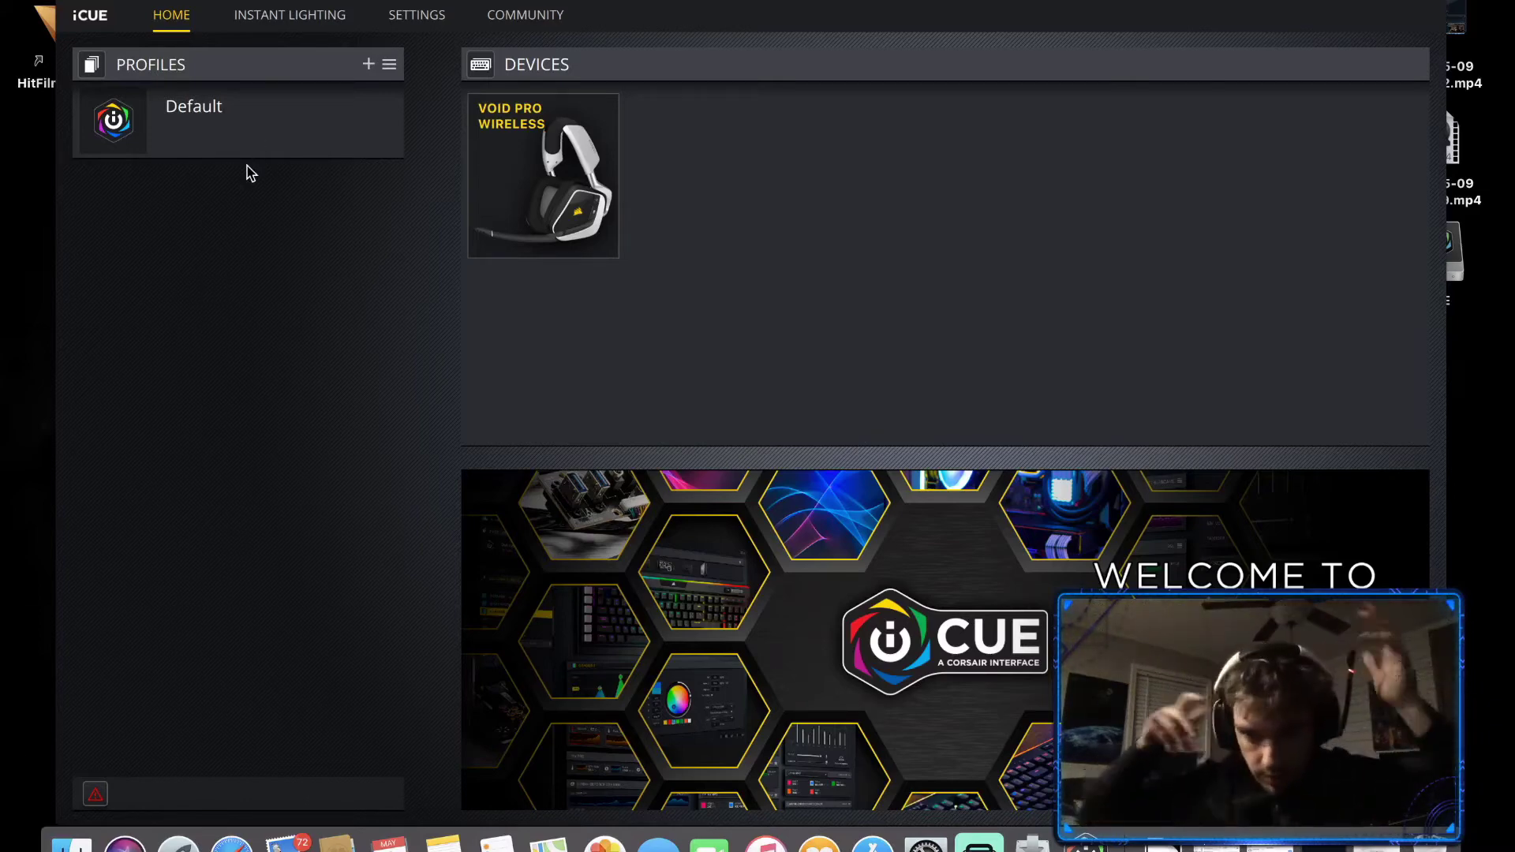
- Open the profile list and rename the Default profile to 'example'
left_click(241, 145)
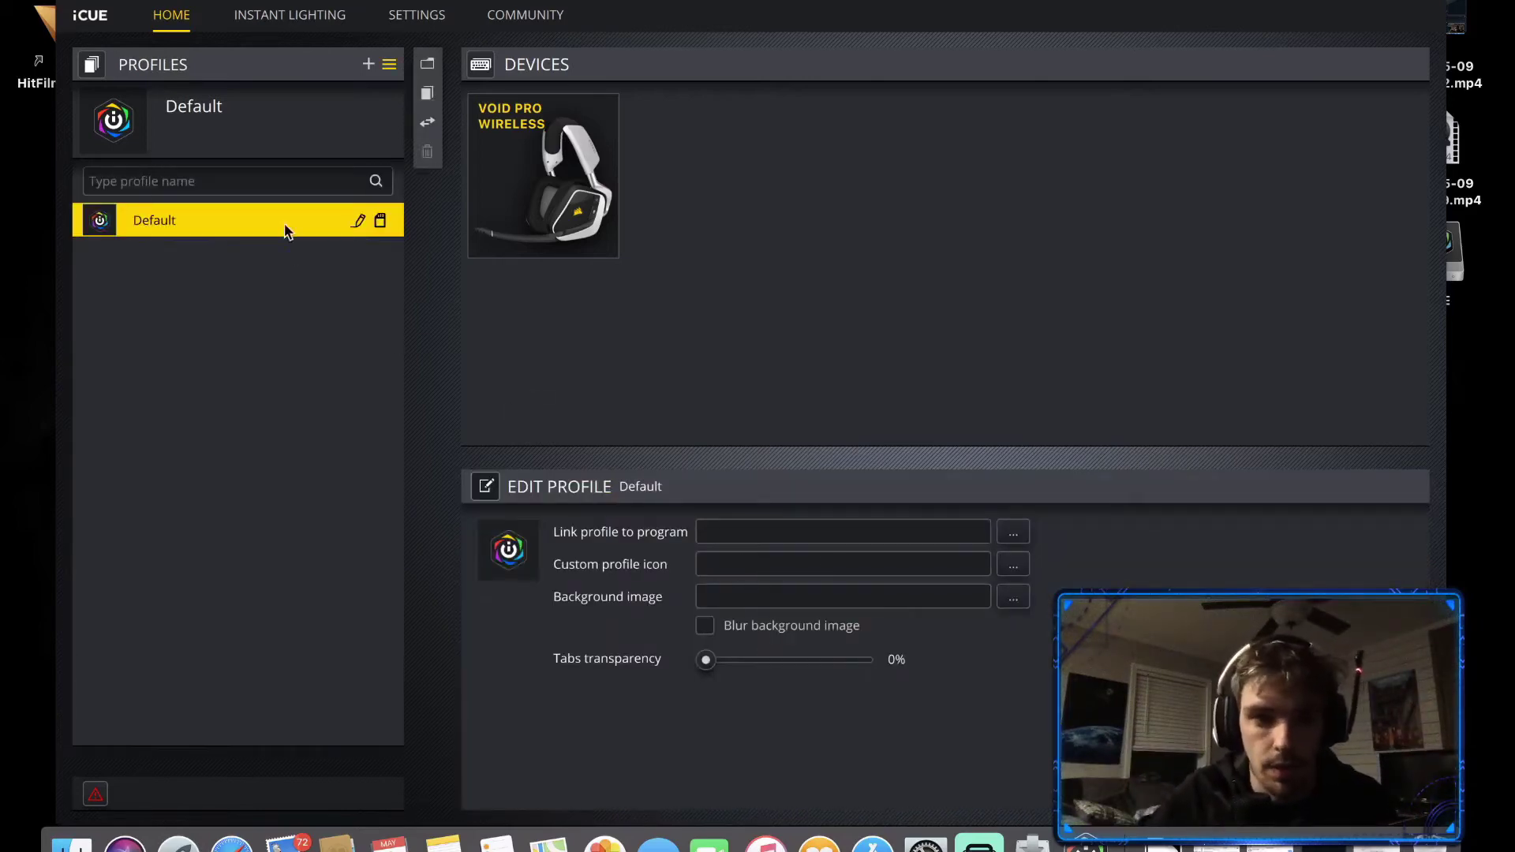
left_click(357, 224)
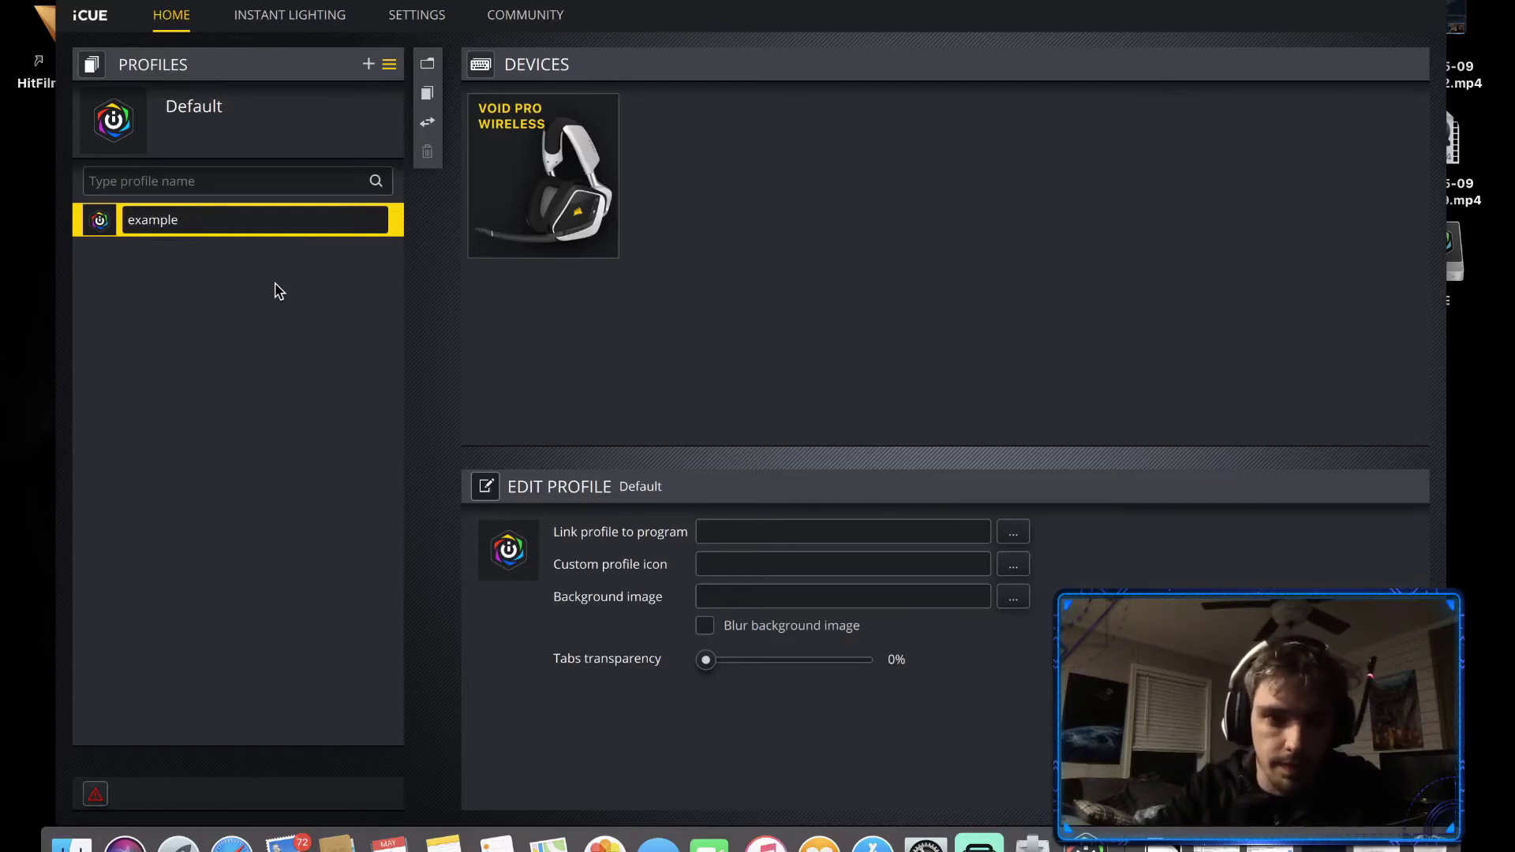
key("Return")
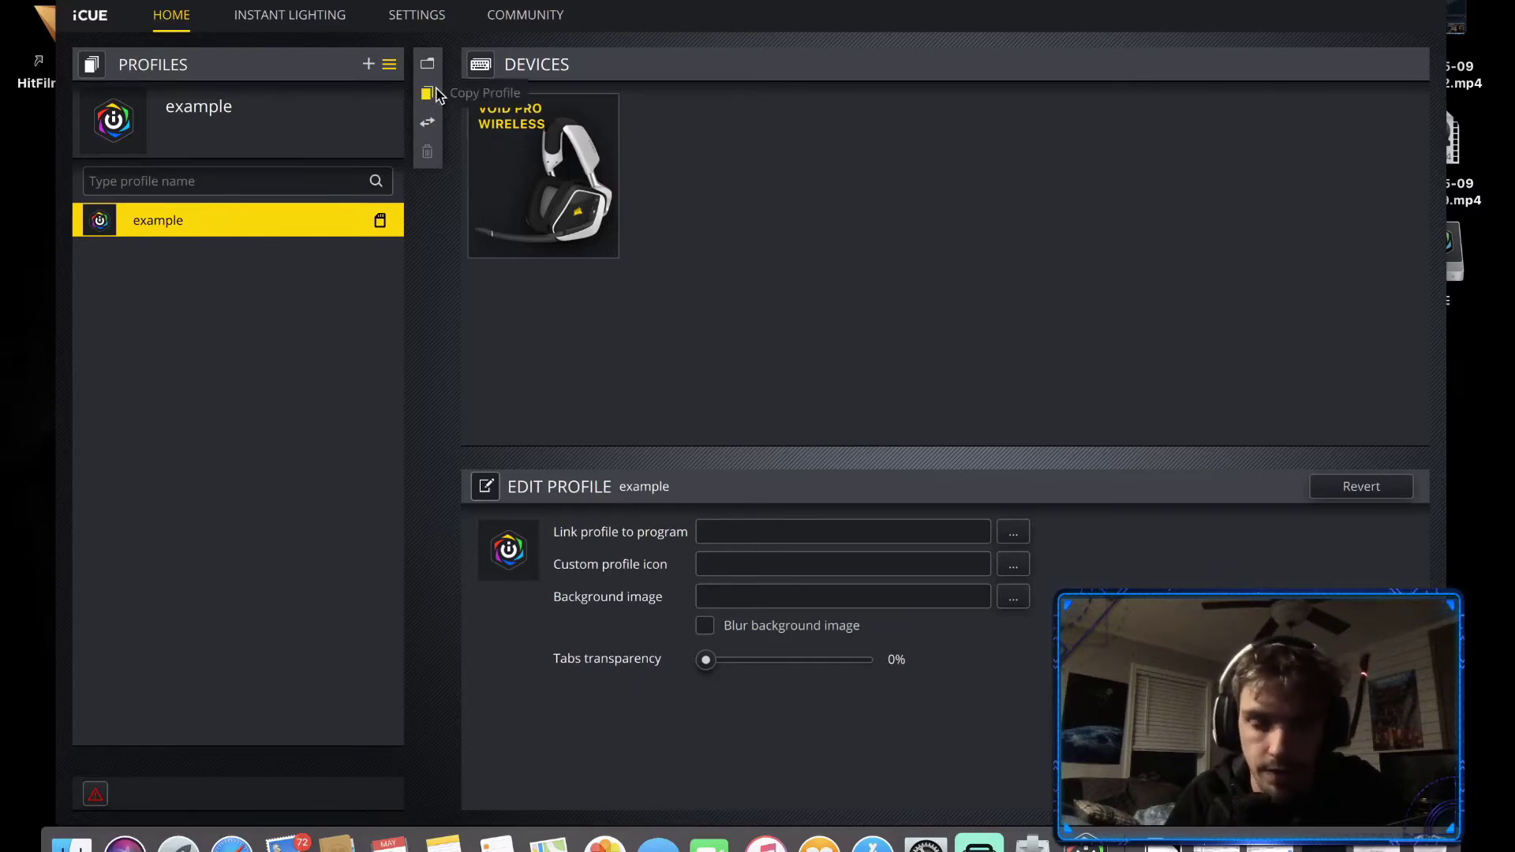
- Pick the red instant lighting colour, check the device settings, then return to the home view
left_click(238, 14)
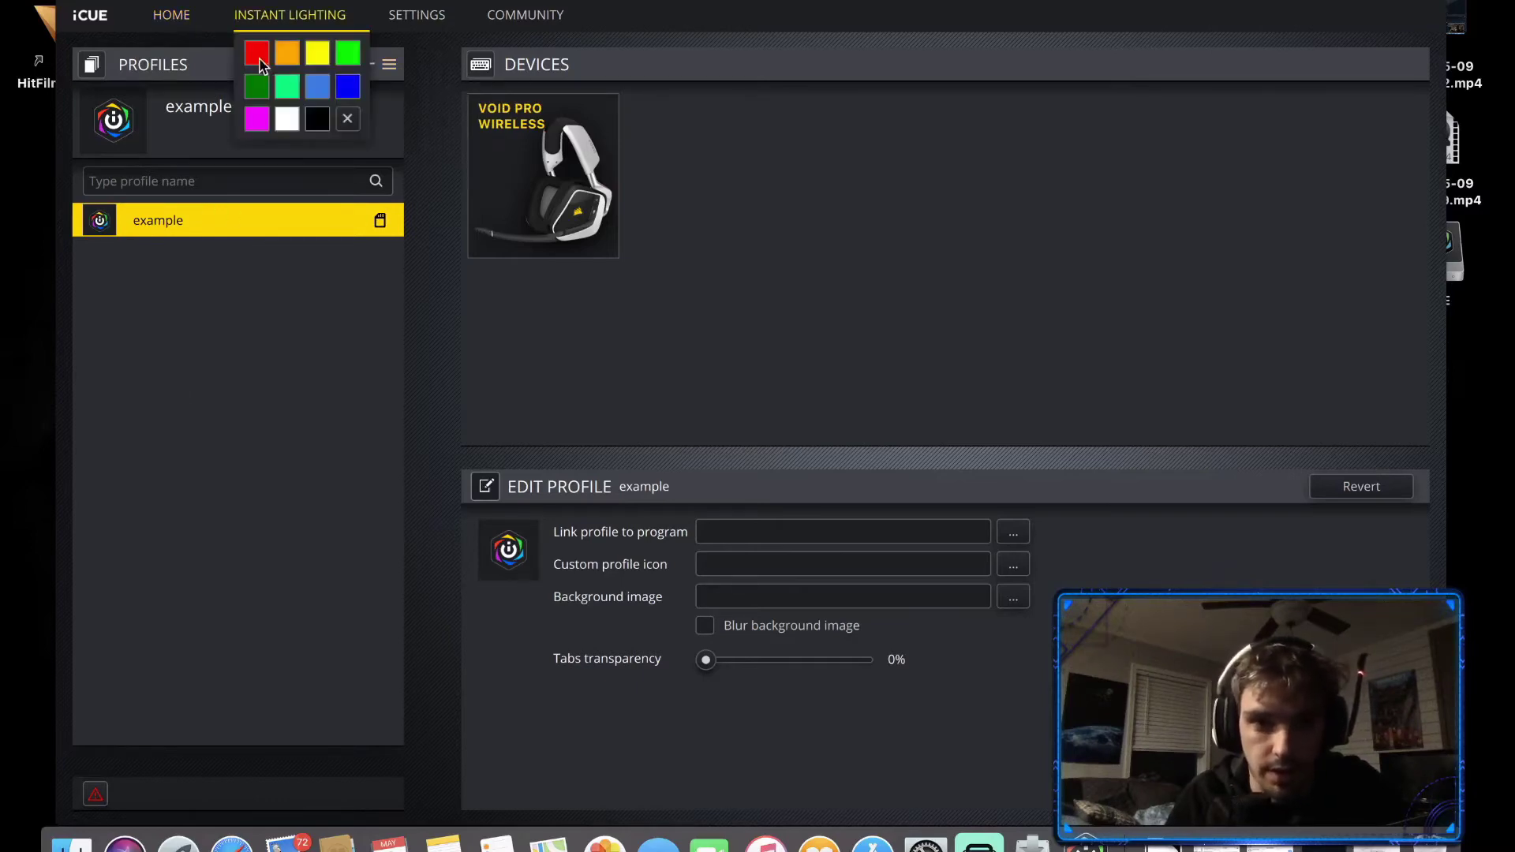
left_click(258, 57)
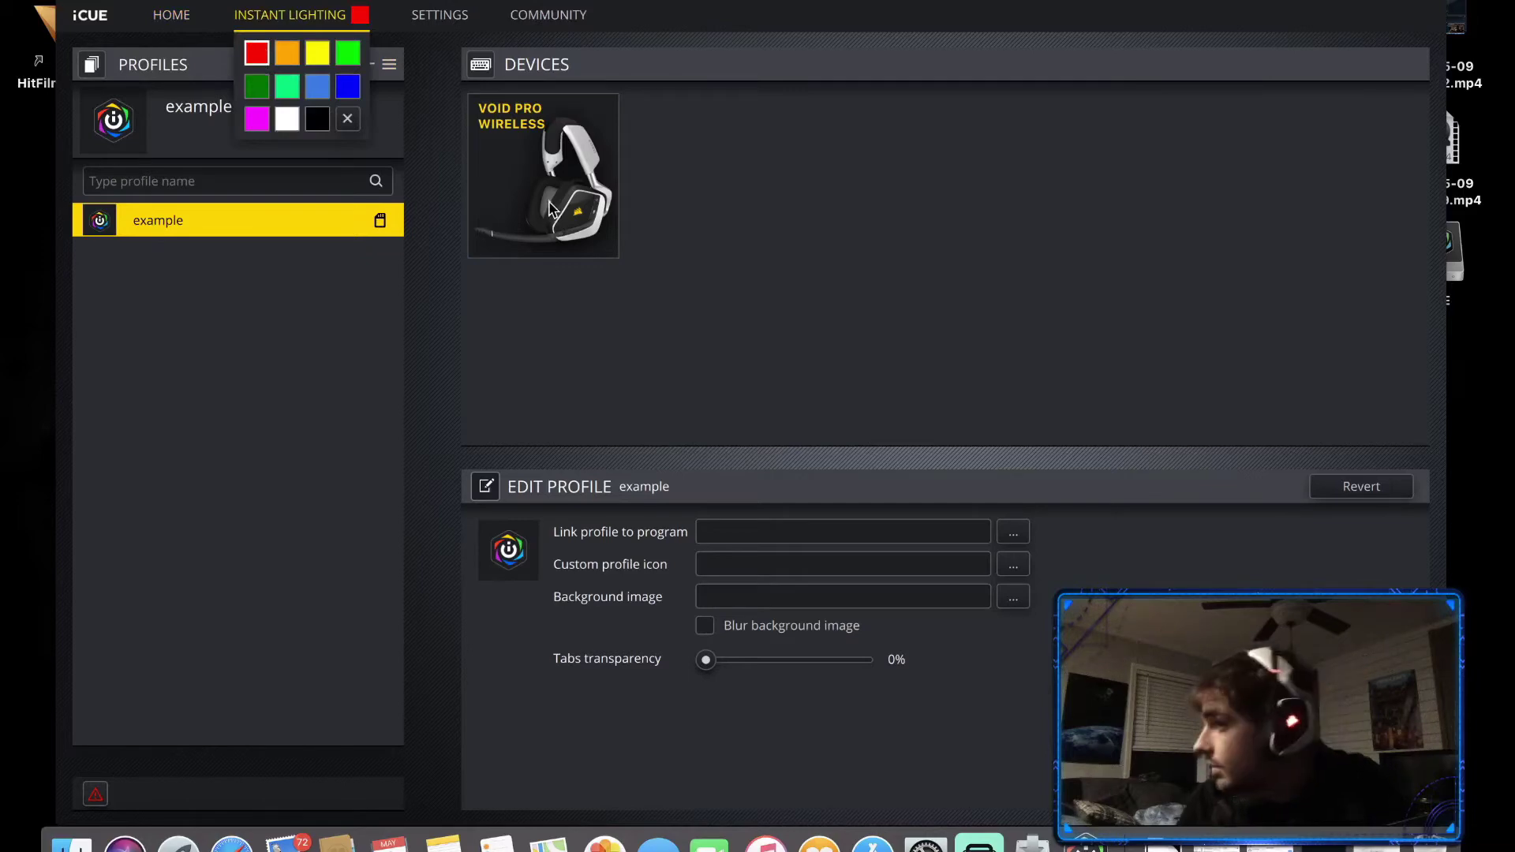
left_click(429, 23)
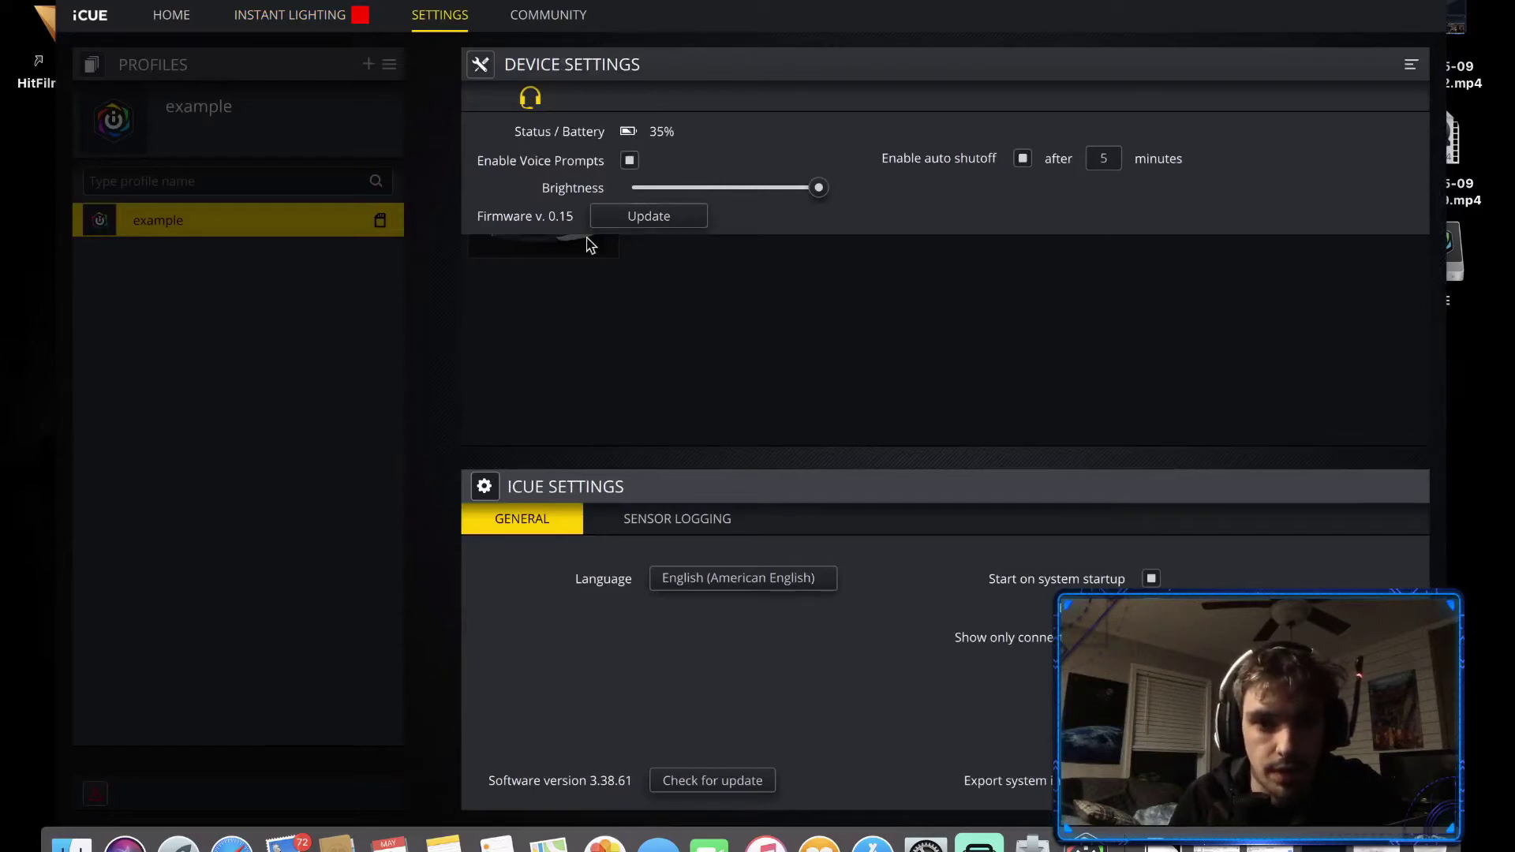
mouse_move(514, 22)
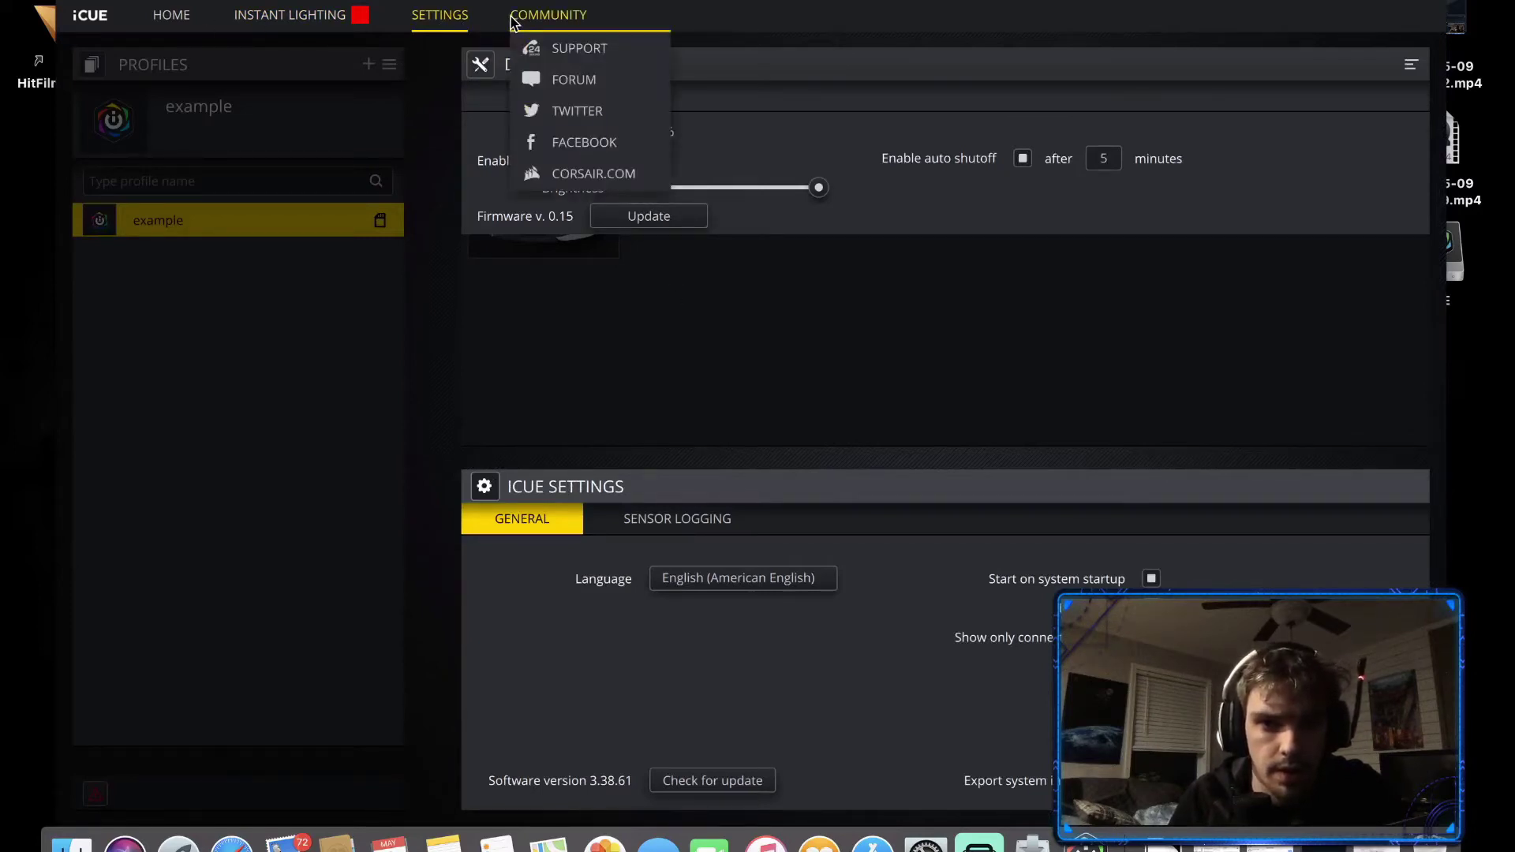
left_click(109, 17)
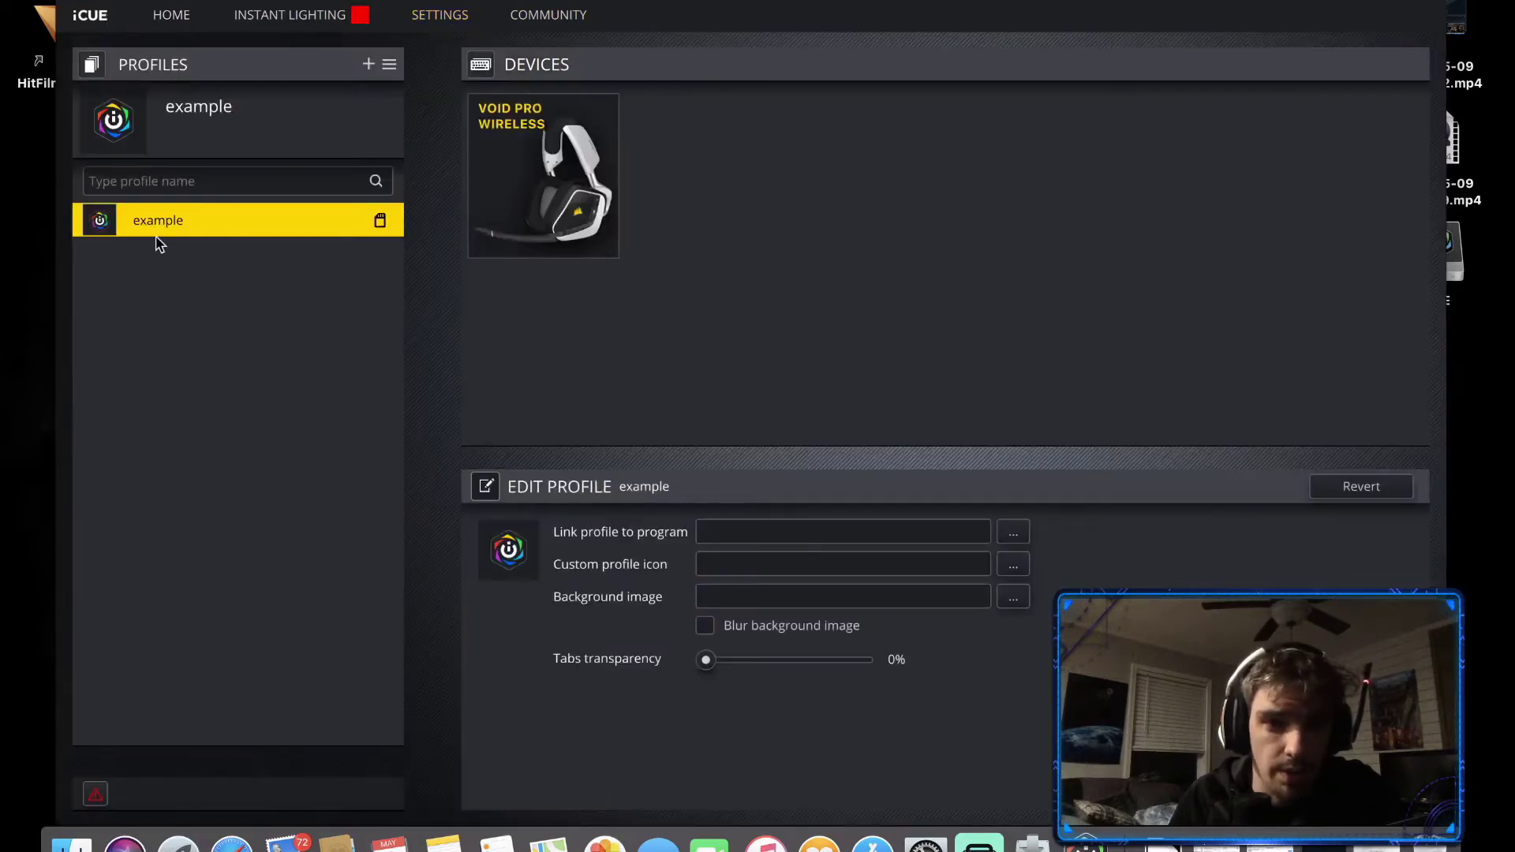
- Open the VOID PRO WIRELESS headset page and expand its LIGHTING EFFECTS section
left_click(538, 154)
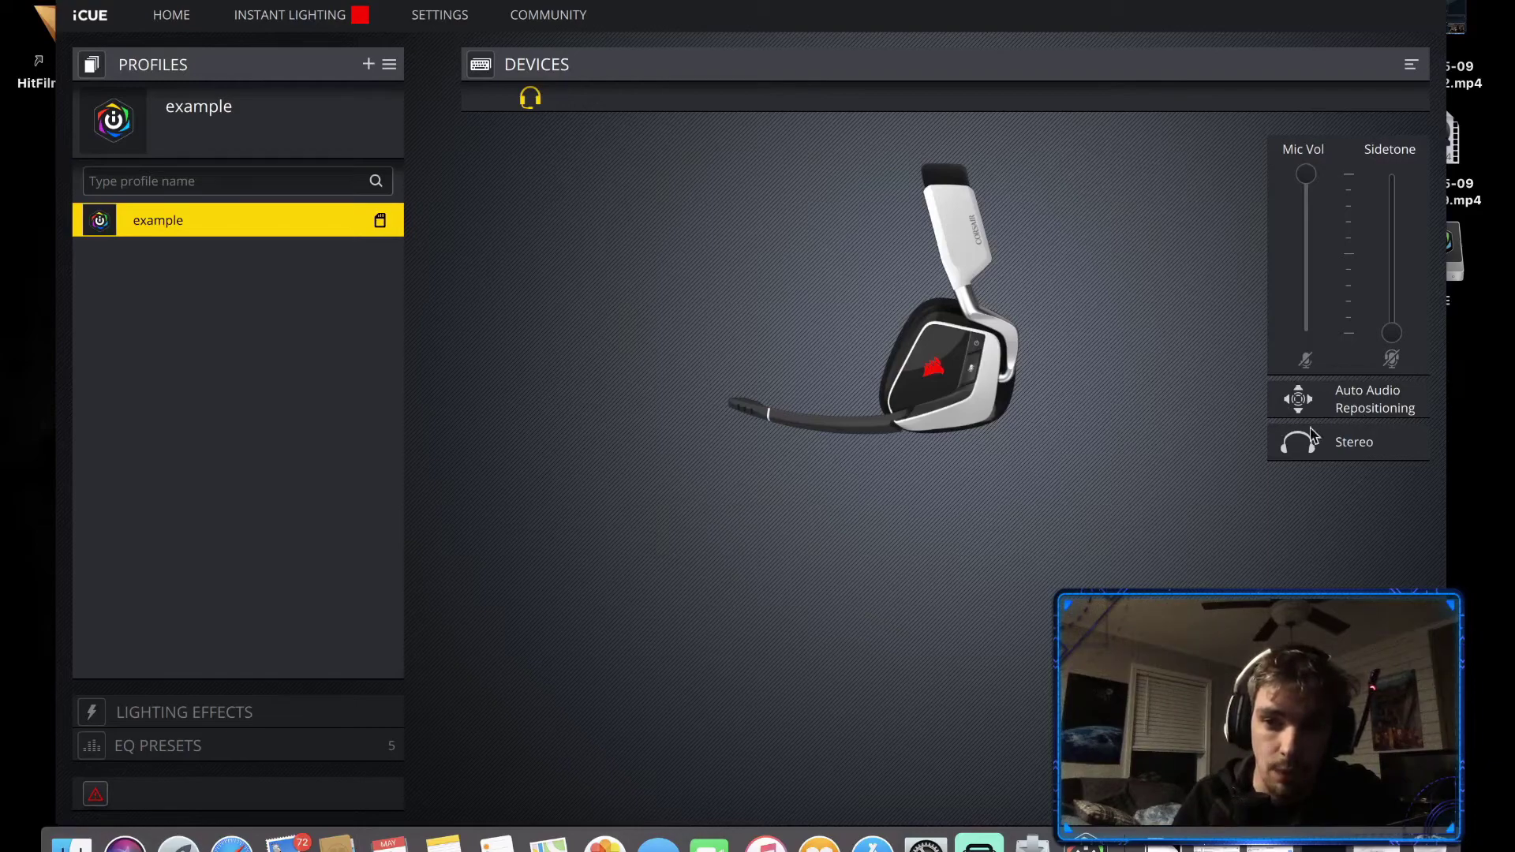
left_click(143, 716)
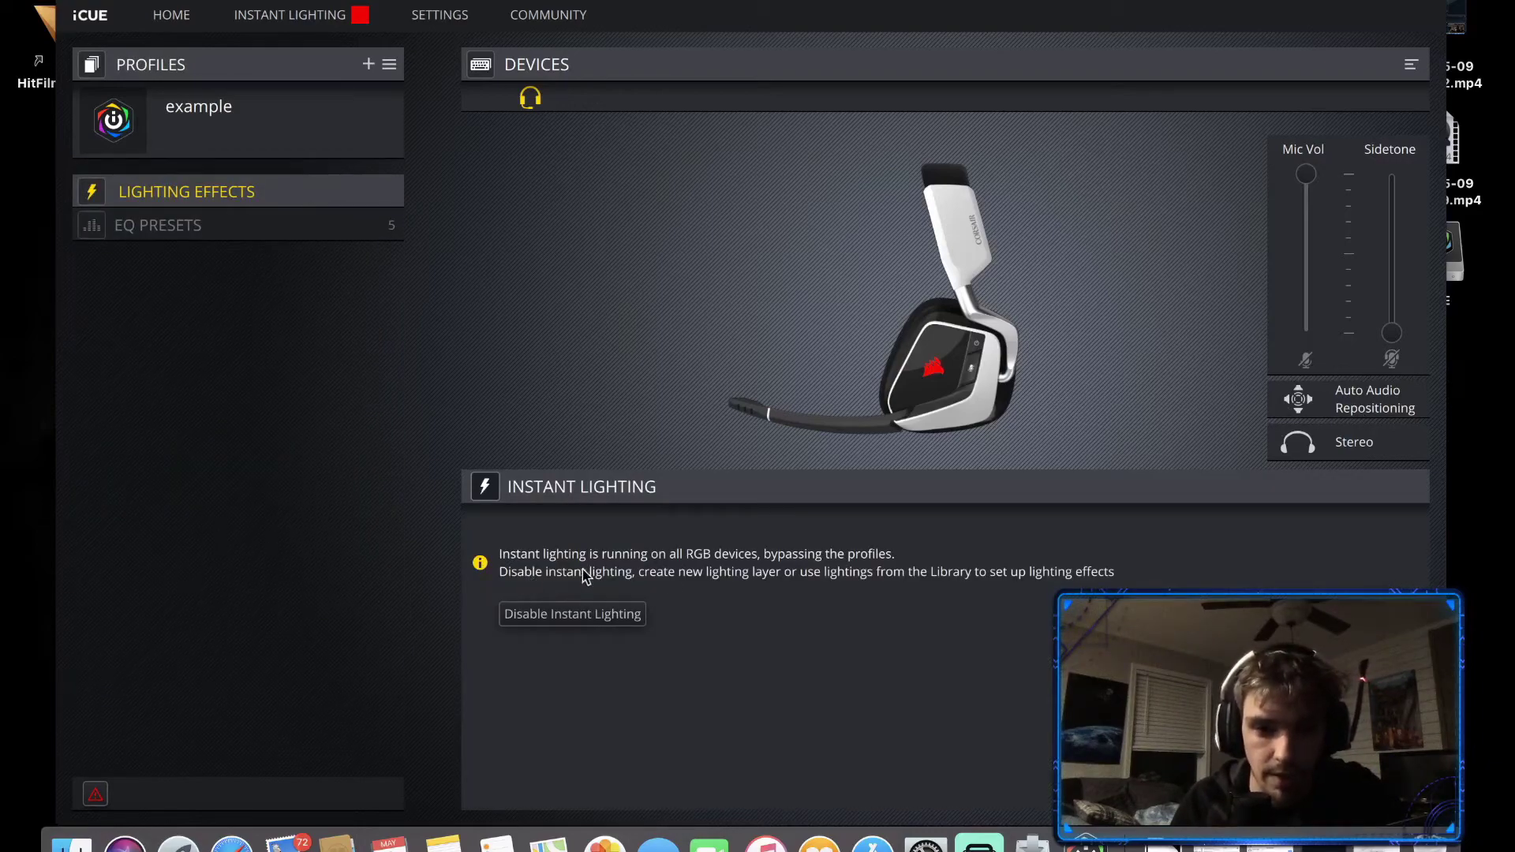
- Turn off Pure Direct, Movie Theater, FPS Competition and Bass Boost, keep Clear Chat on, and add EQ Preset 6
left_click(158, 225)
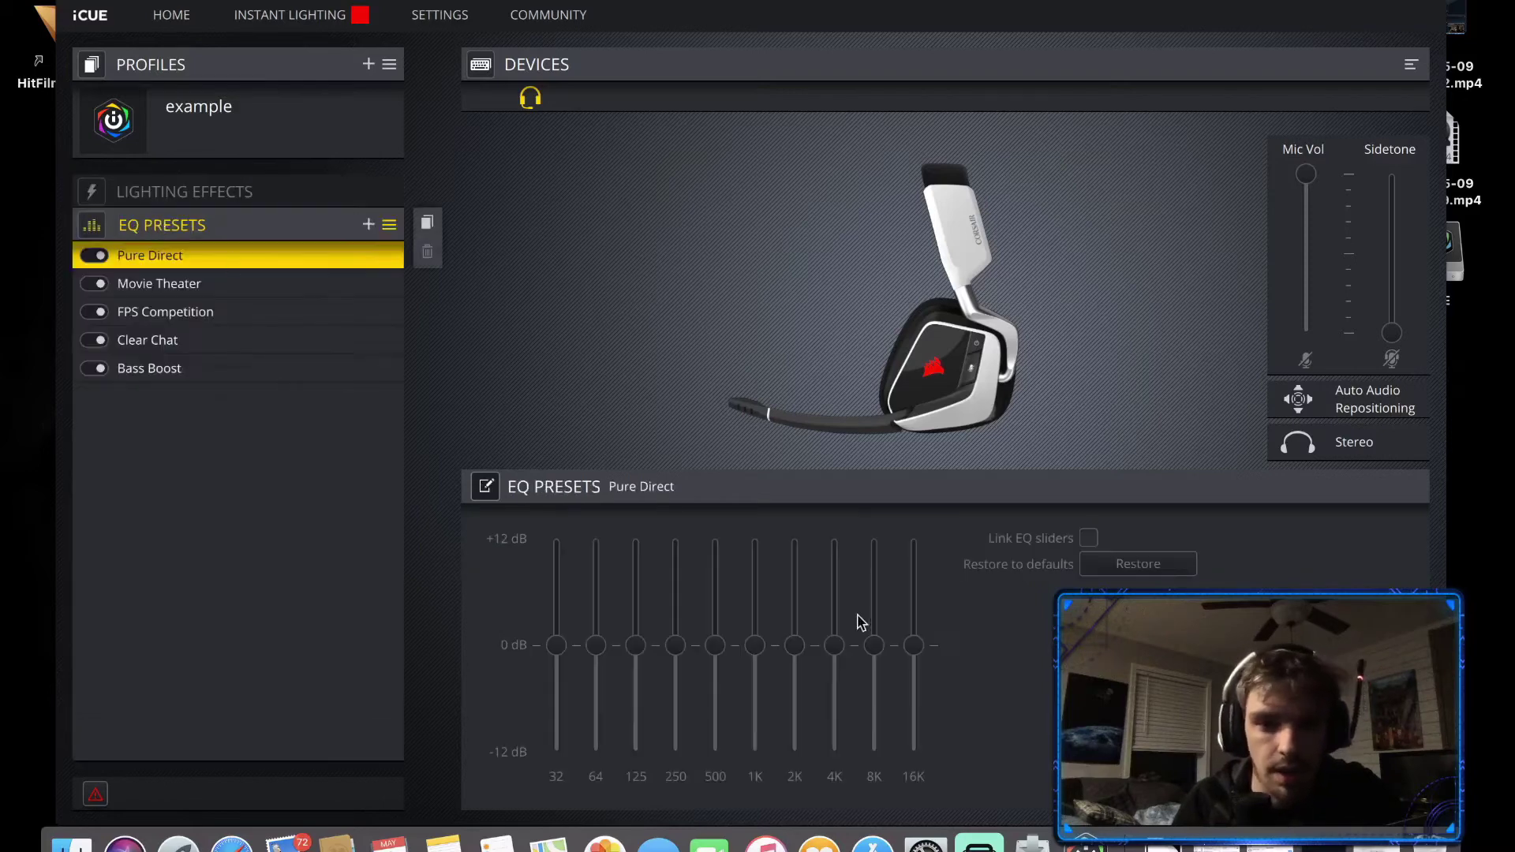
left_click(95, 255)
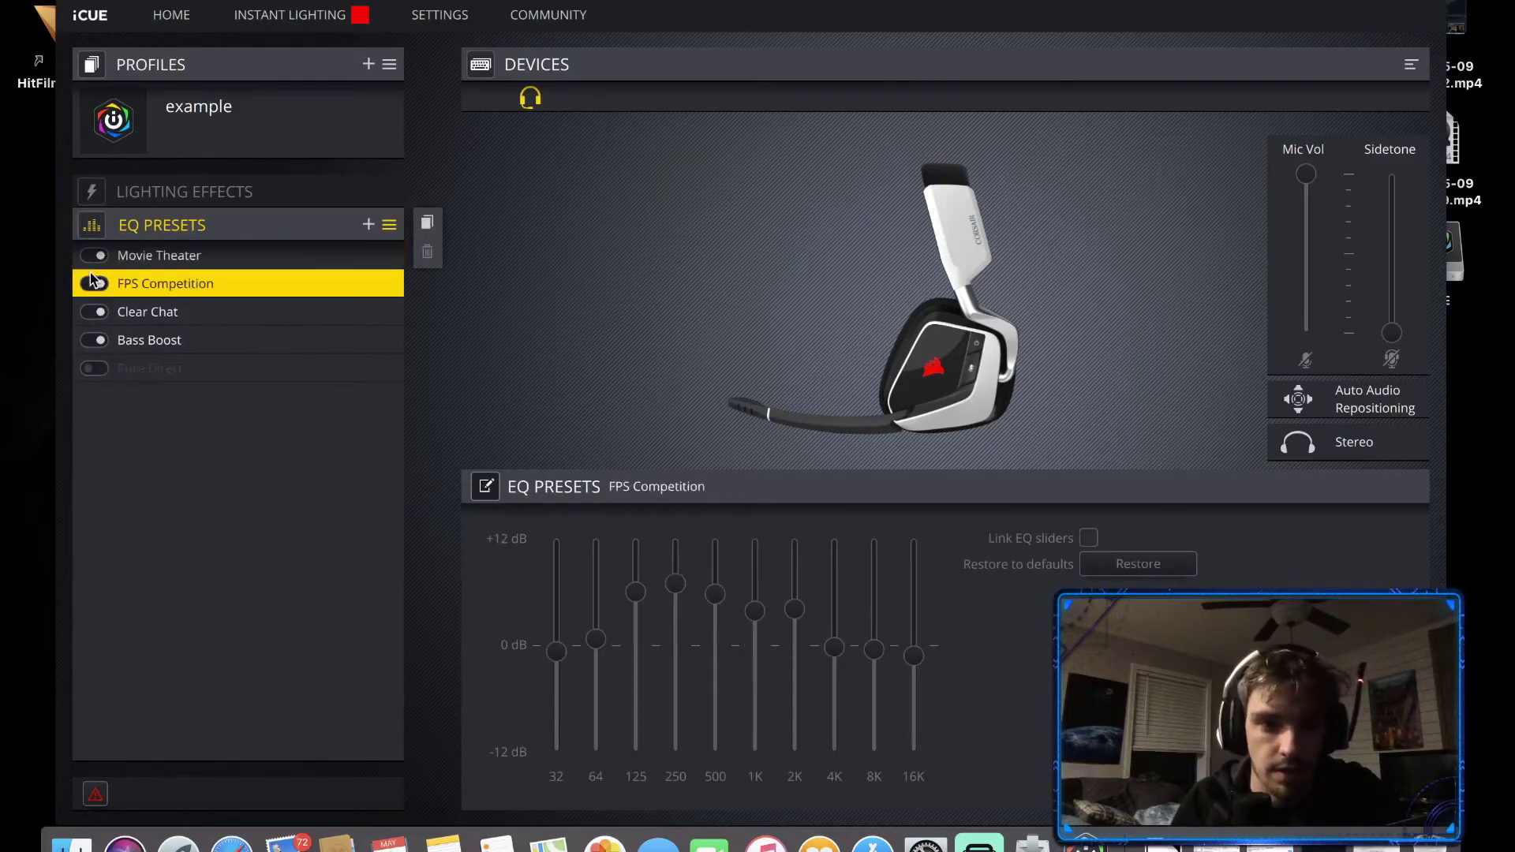
left_click(94, 262)
left_click(94, 261)
left_click(93, 262)
left_click(93, 281)
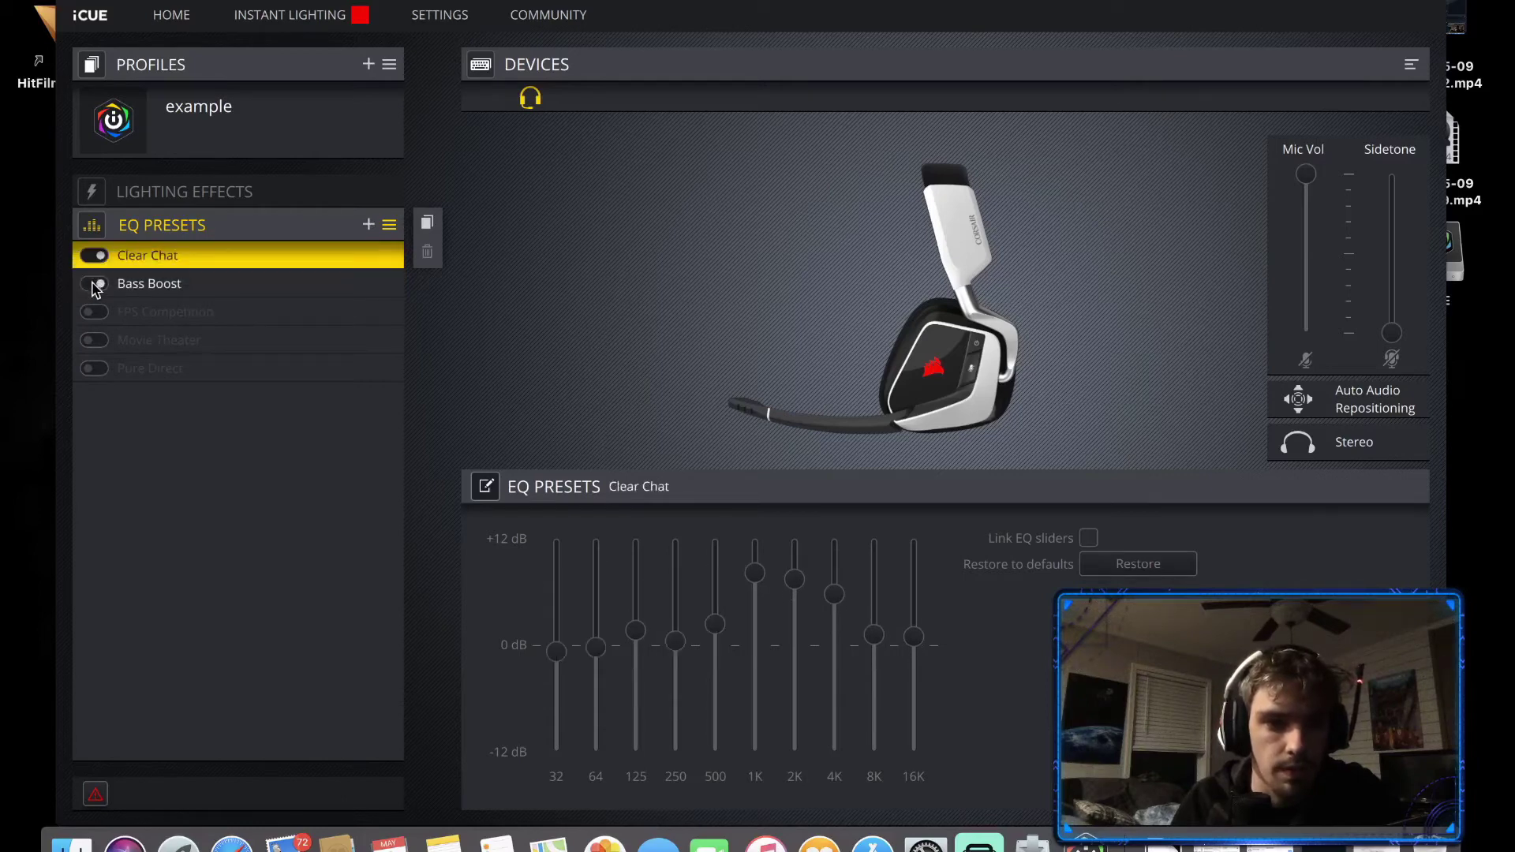
left_click(94, 284)
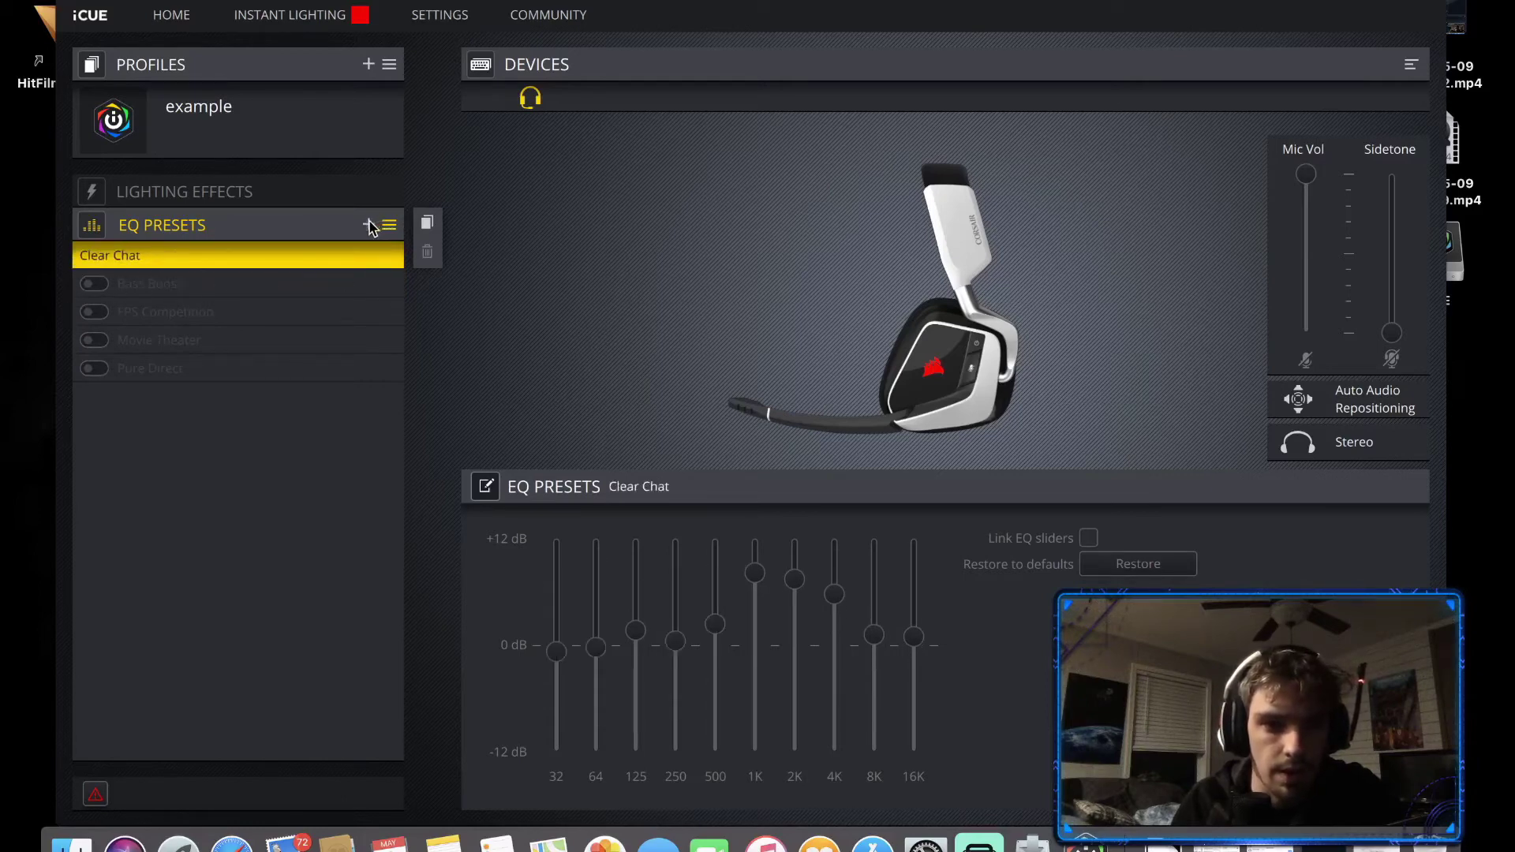
left_click(369, 225)
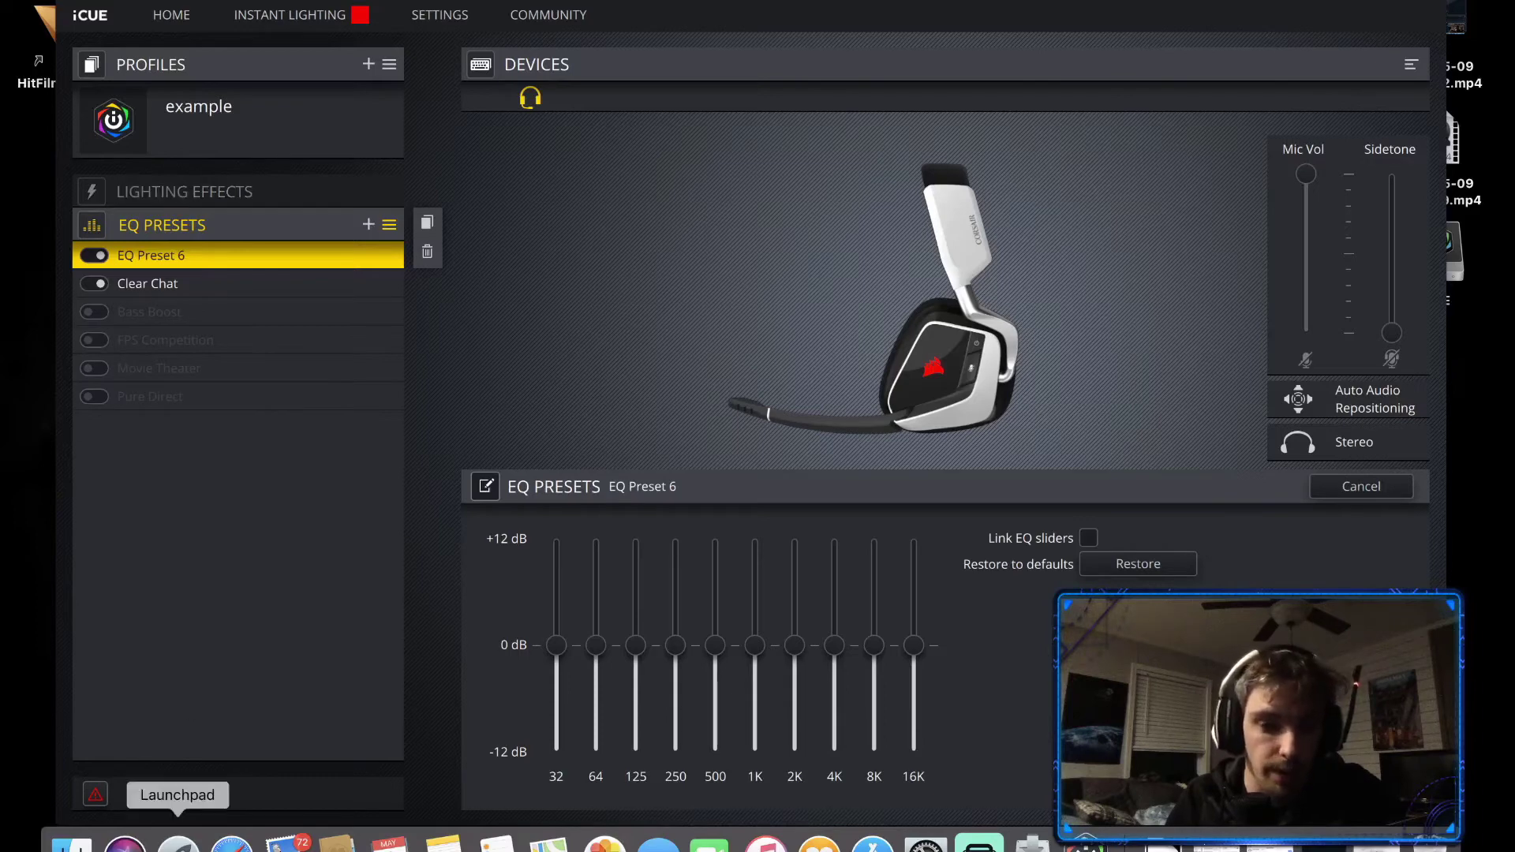
- Show iCUE's macro-recording warning so the accessibility permission prompt appears over the installer
left_click(97, 798)
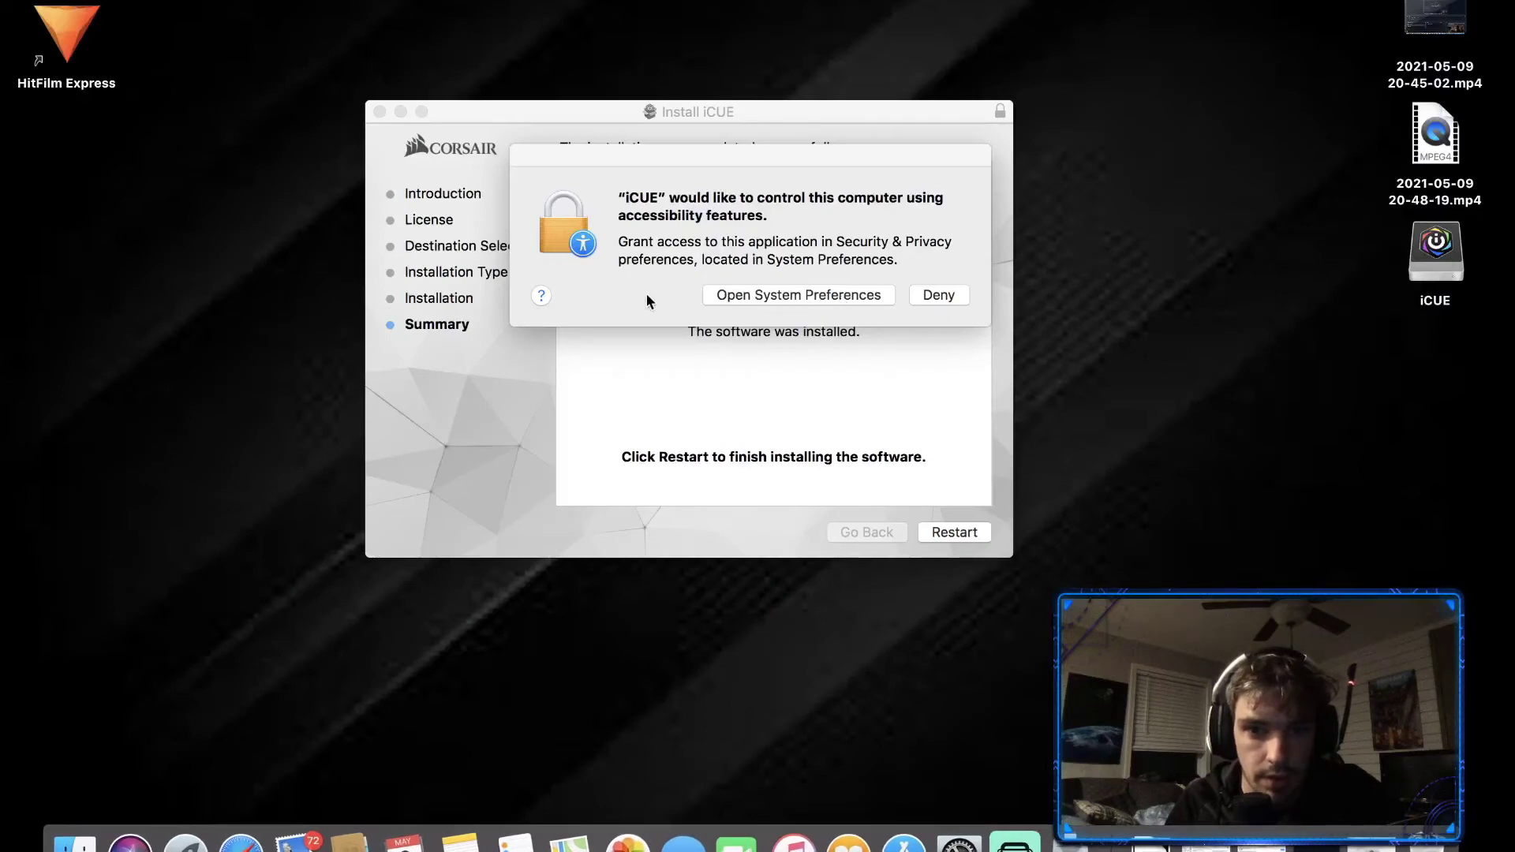
- Open the Accessibility privacy list for iCUE and reveal the iCUE app in Finder
left_click(733, 299)
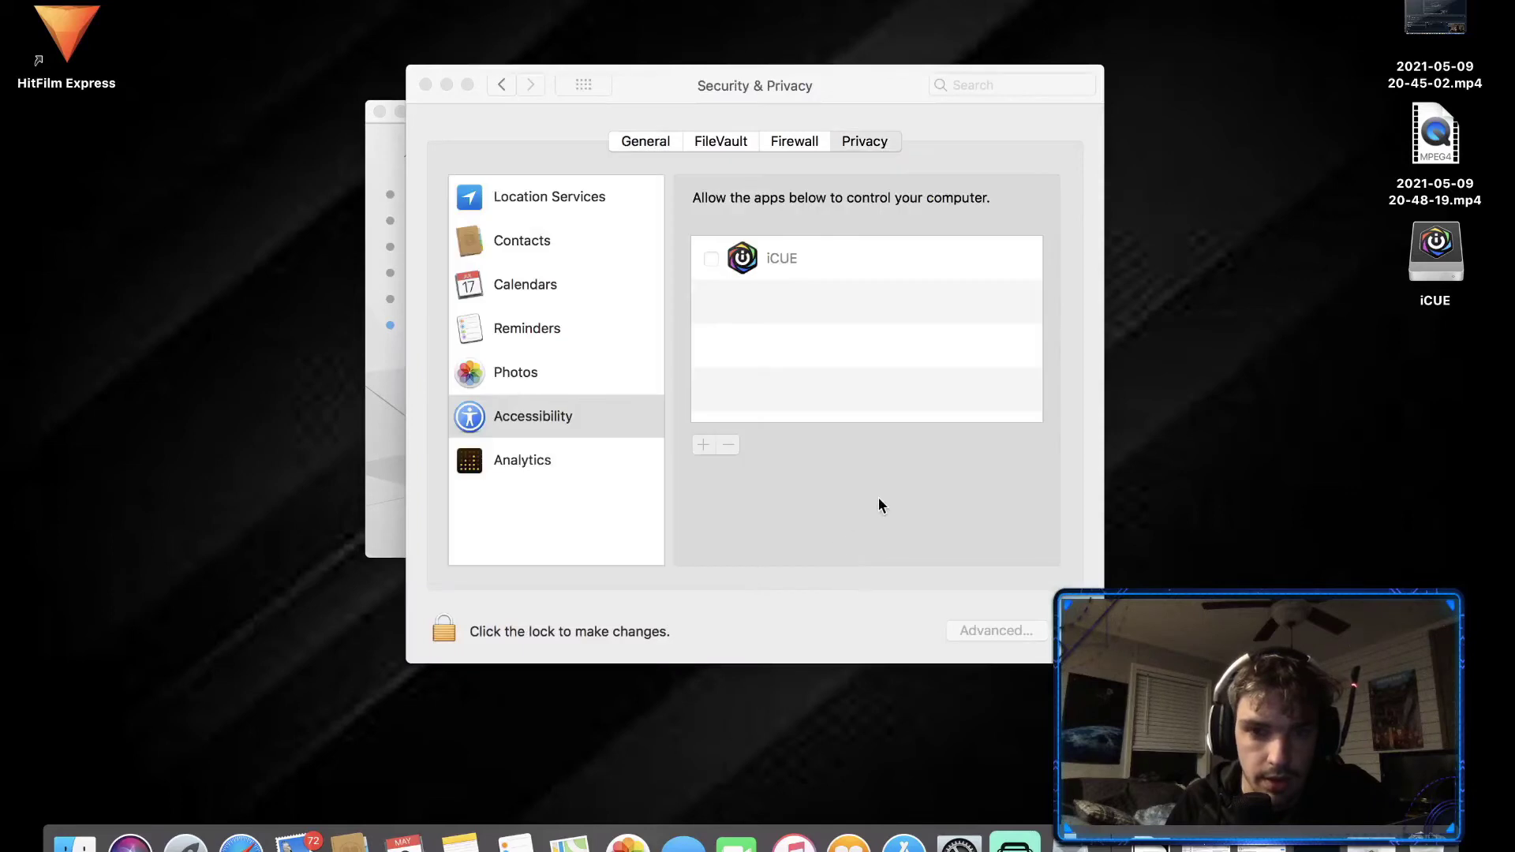
left_click(712, 260)
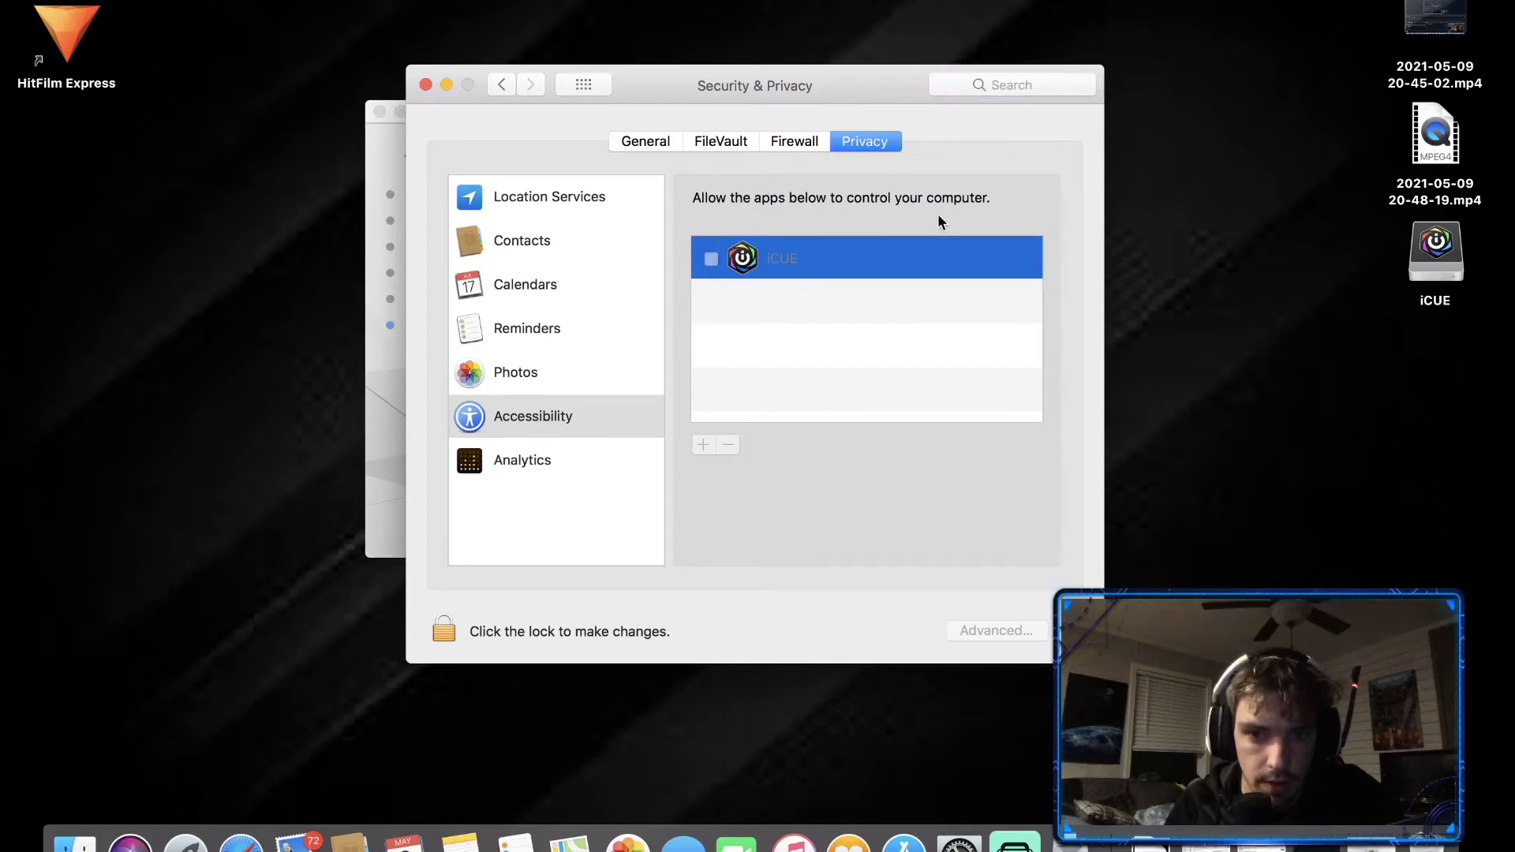
right_click(714, 268)
left_click(742, 306)
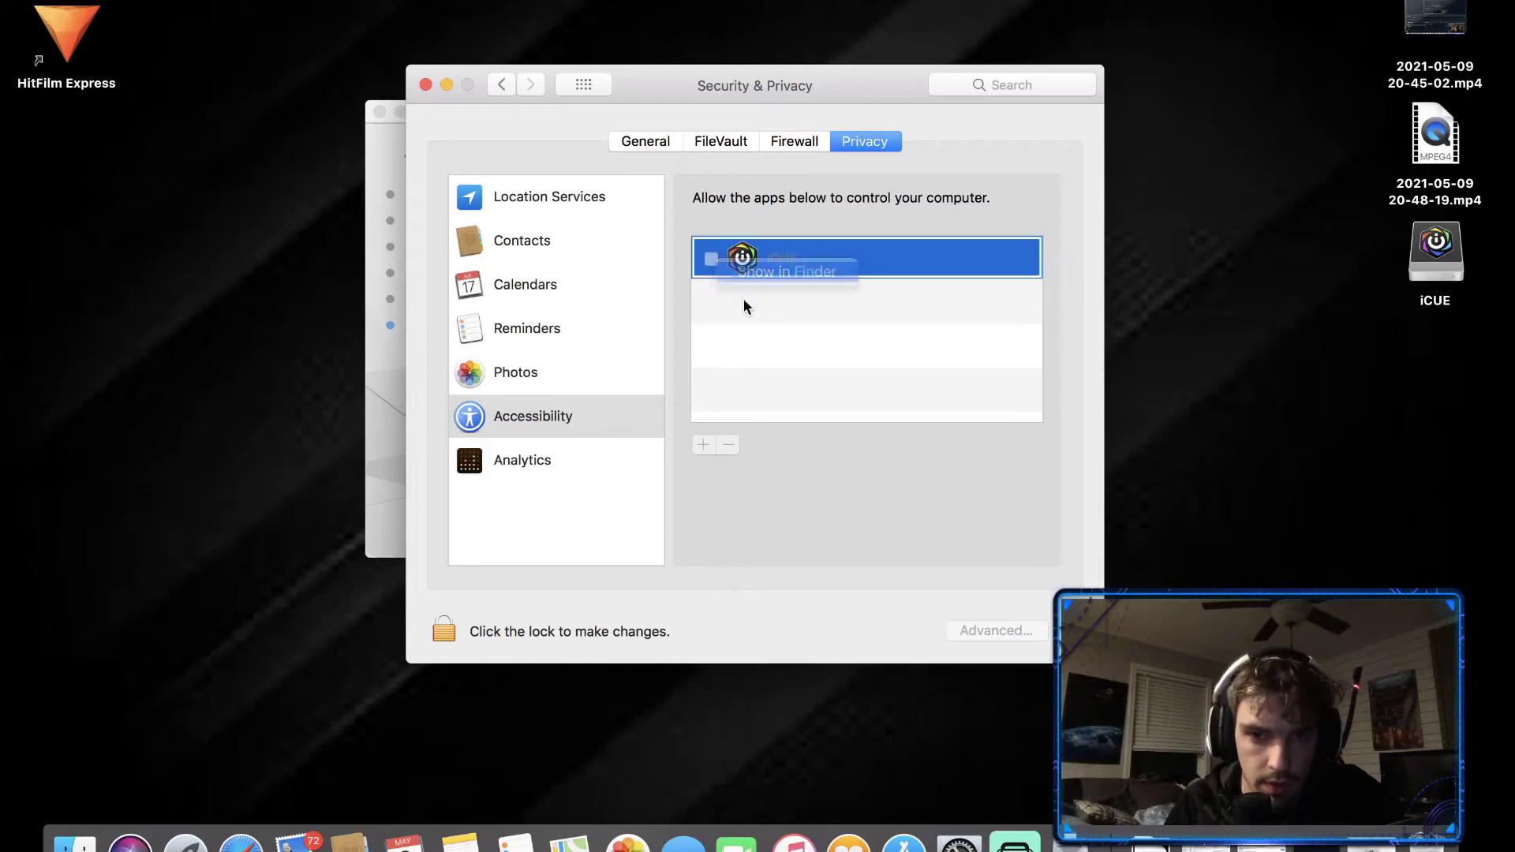
right_click(718, 261)
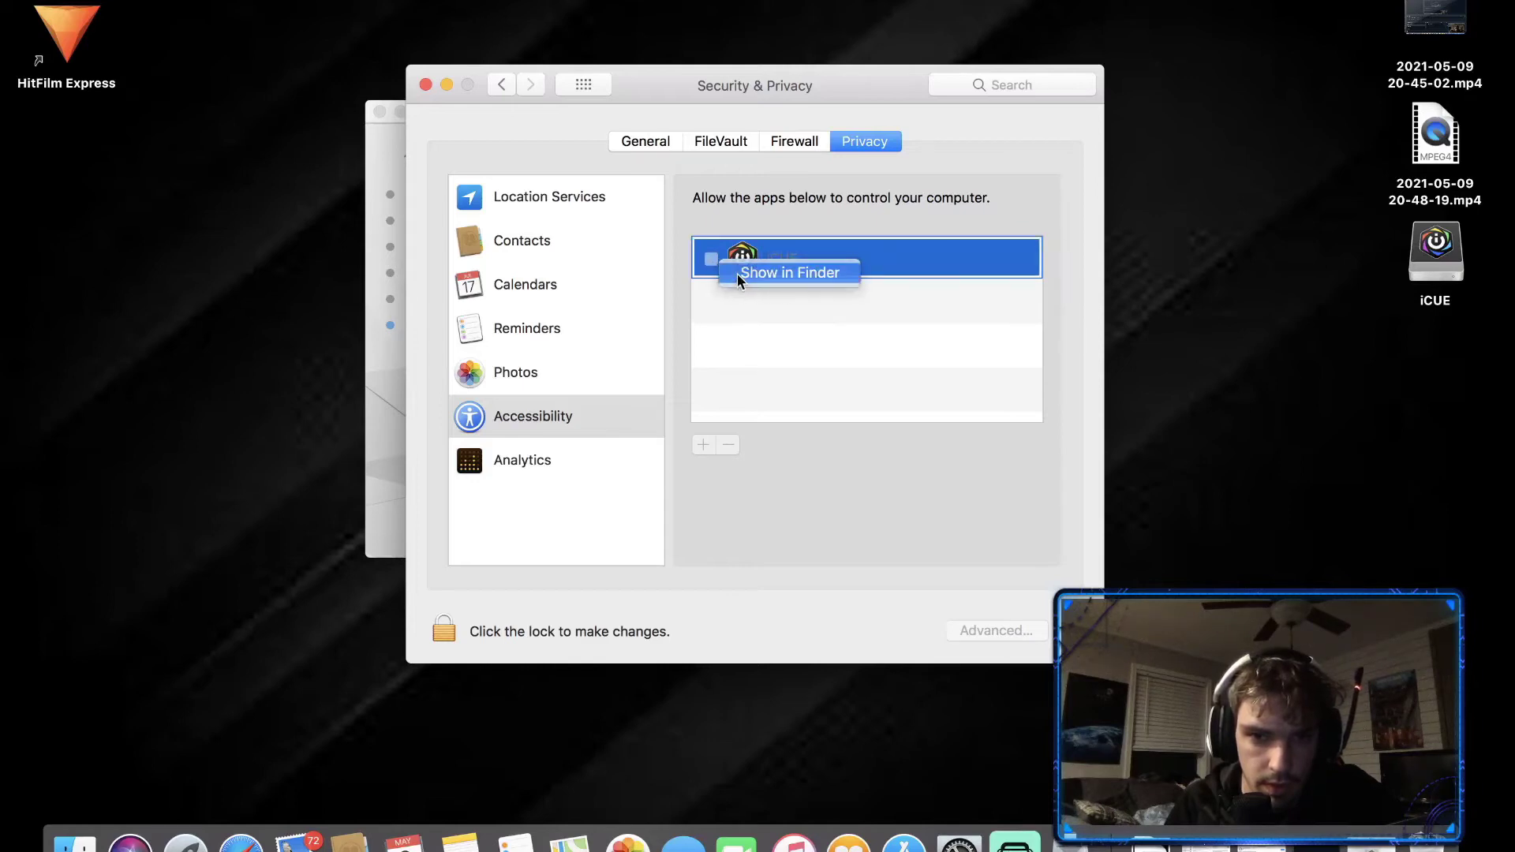
left_click(739, 280)
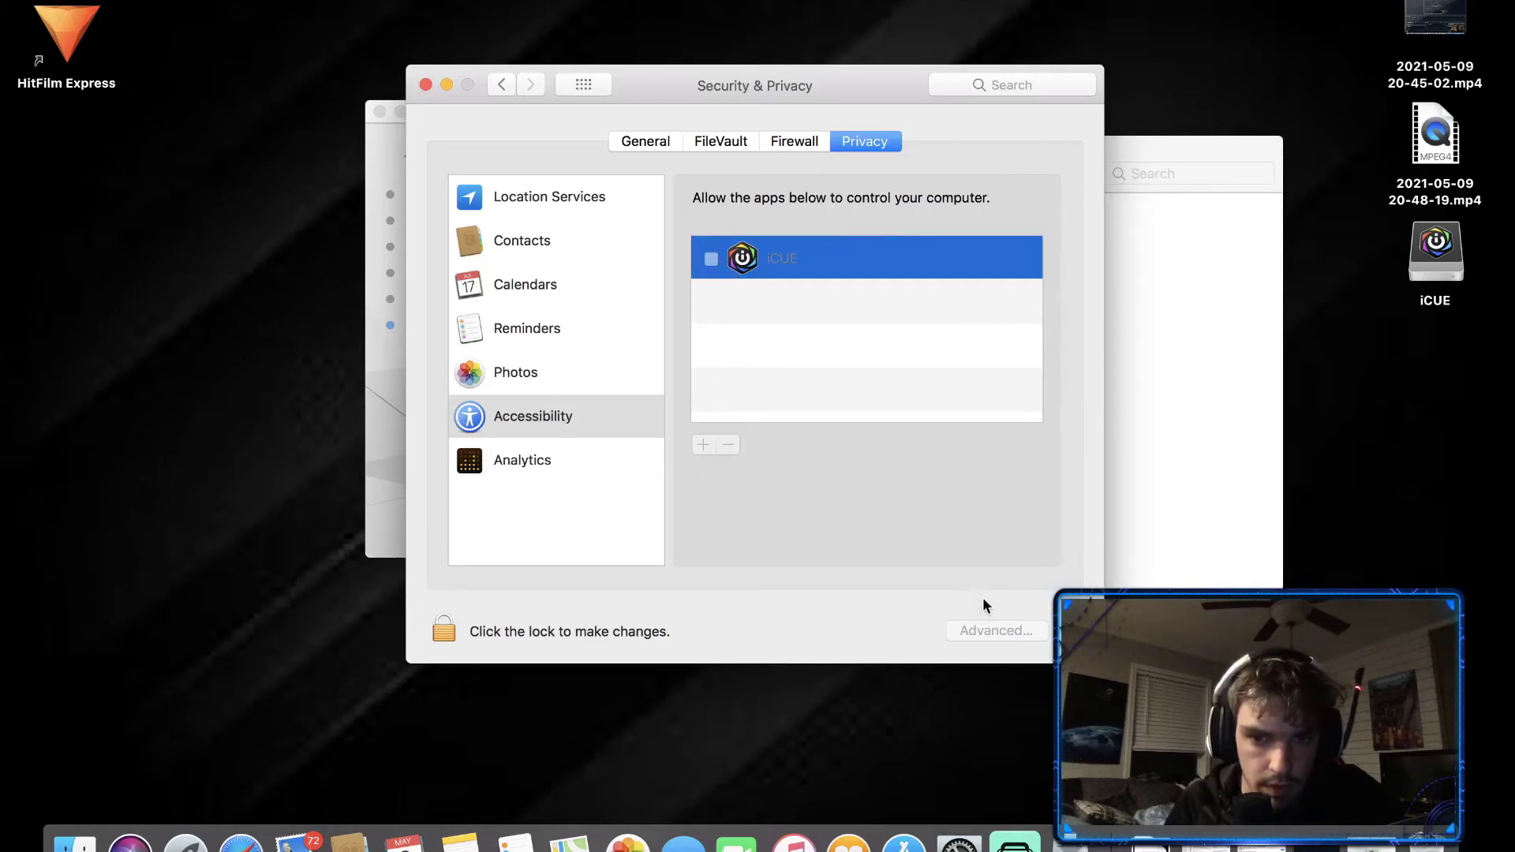
left_click(782, 148)
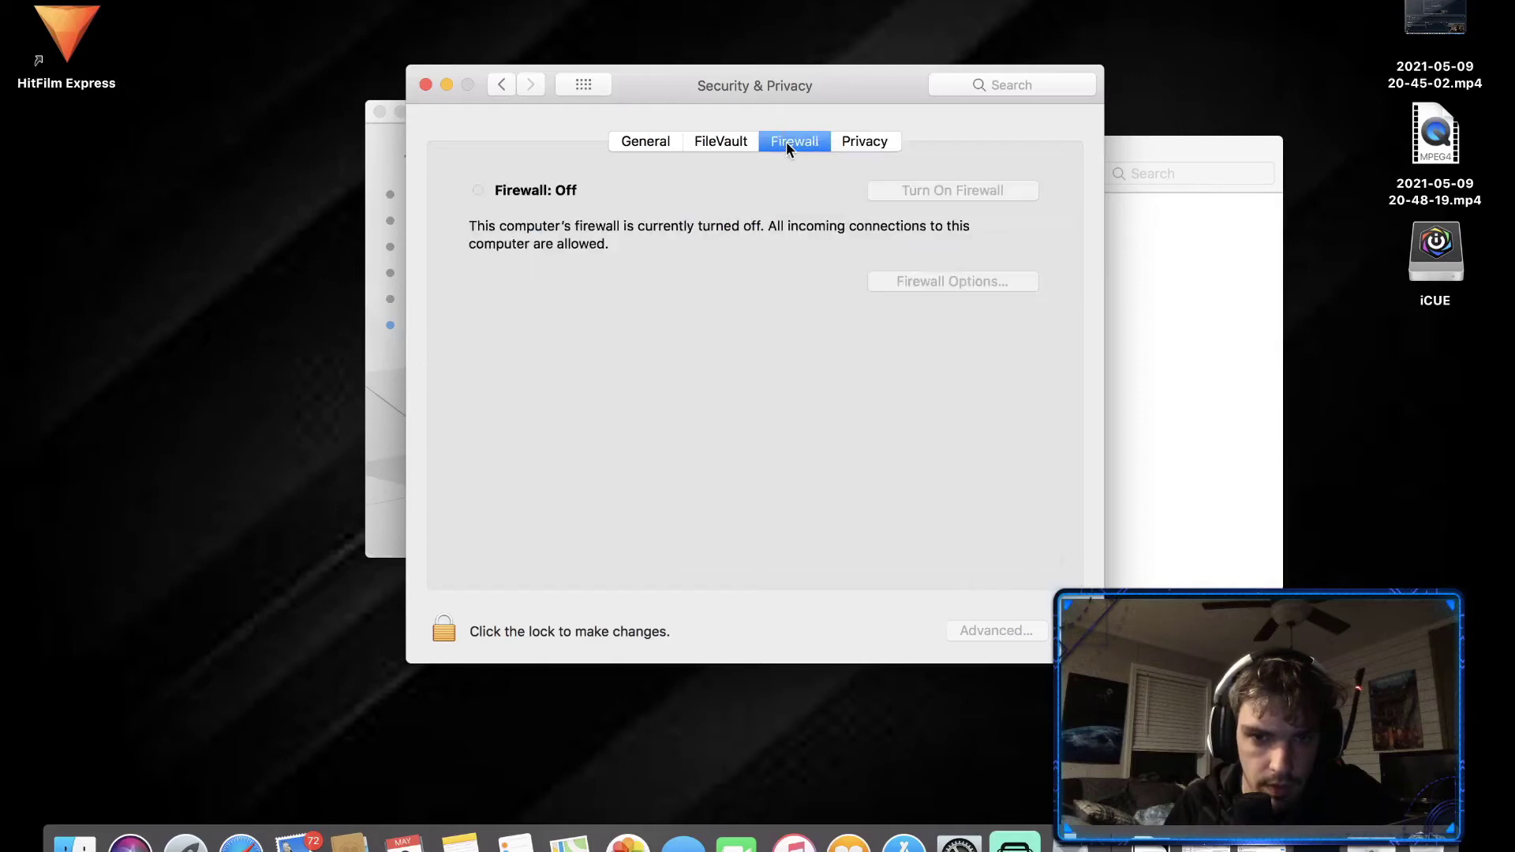
left_click(841, 149)
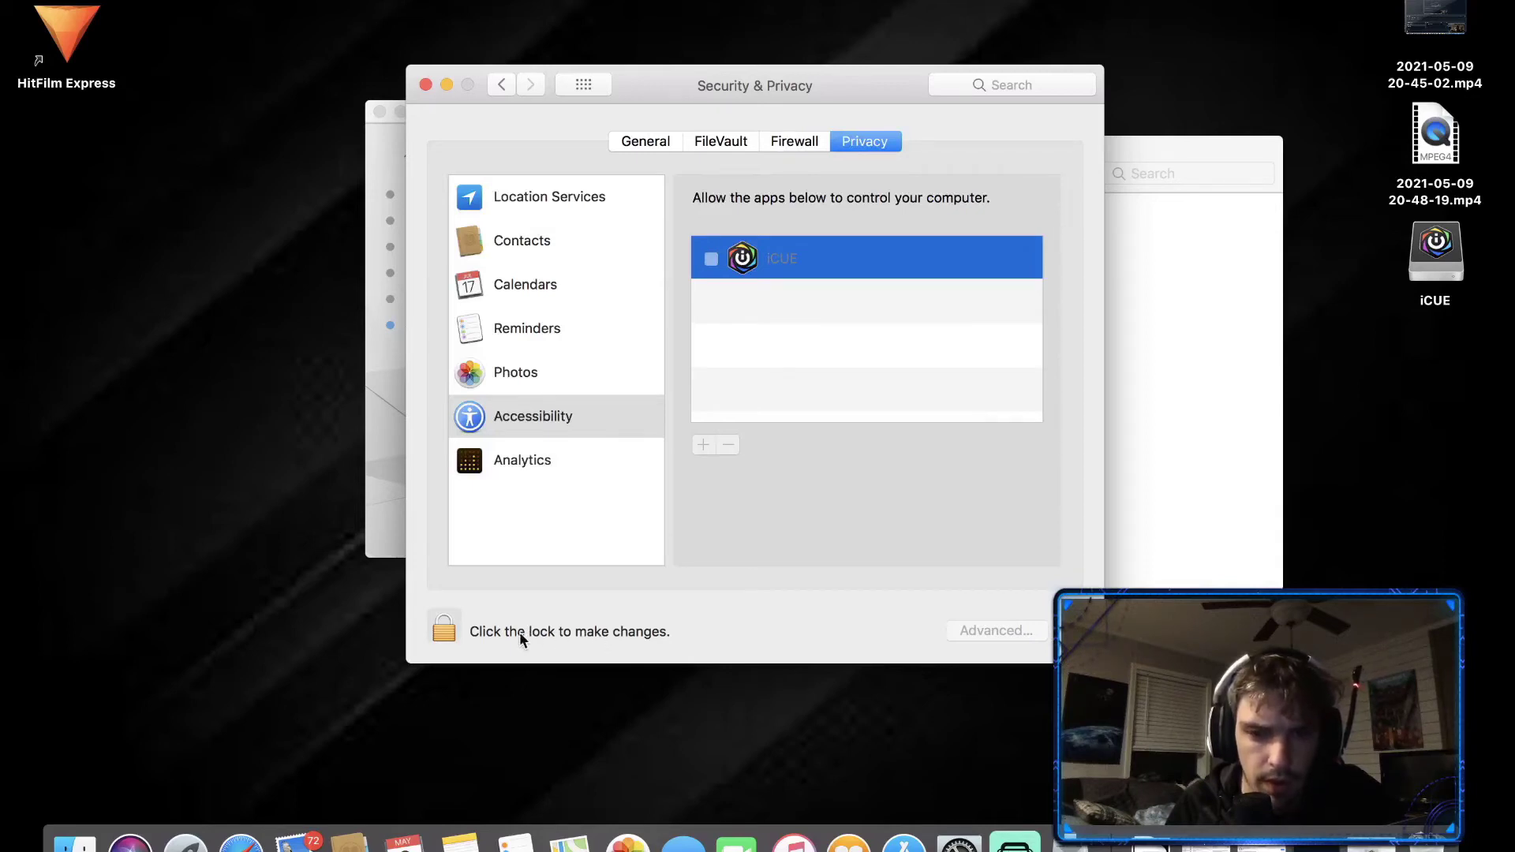
- Unlock with the account password, tick iCUE under Accessibility, then relock the settings
left_click(445, 629)
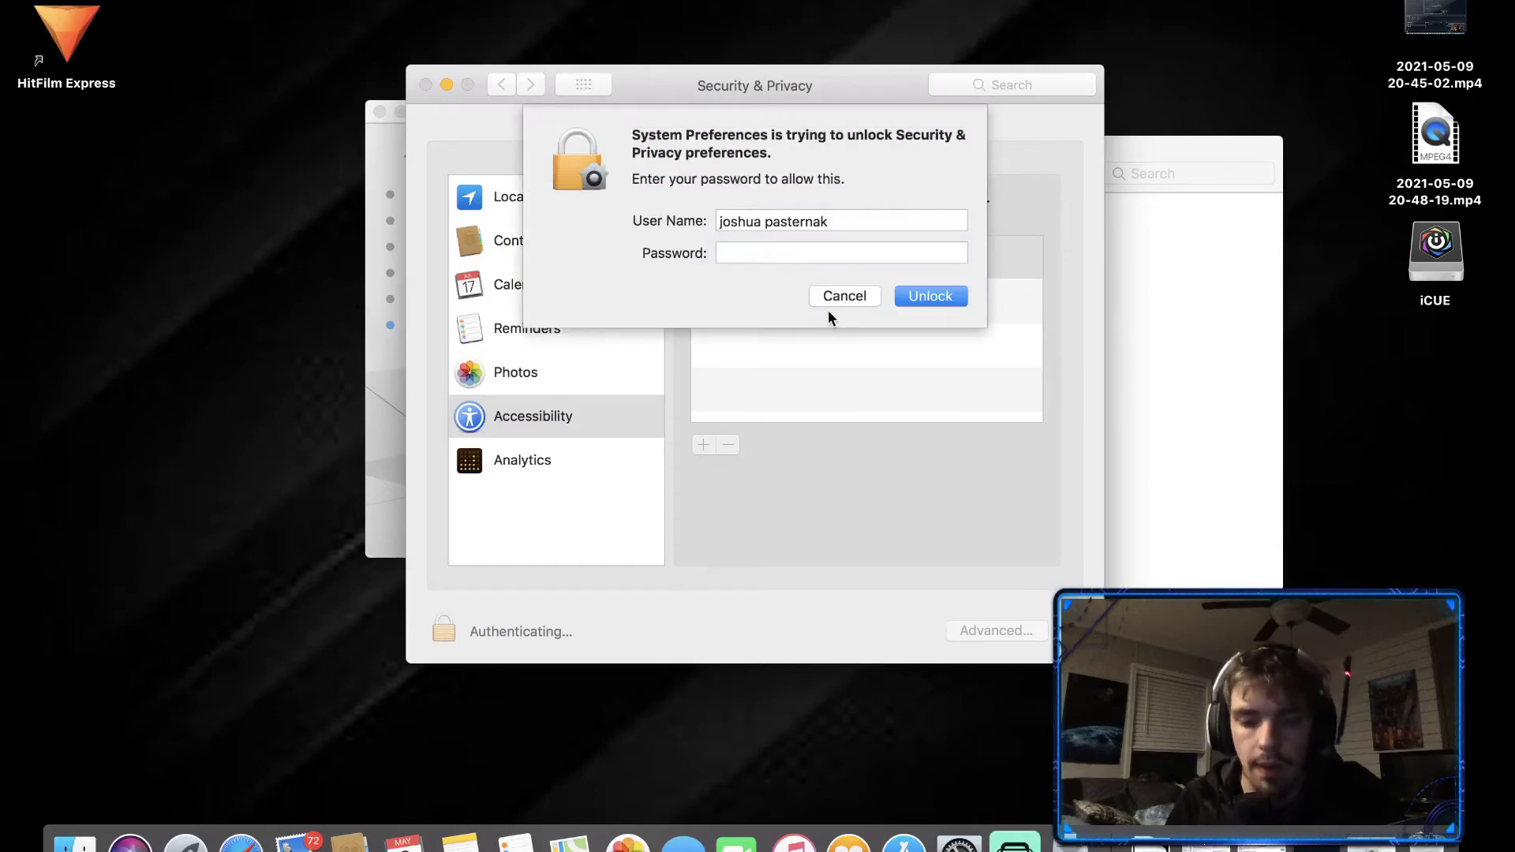
type("••••••••••")
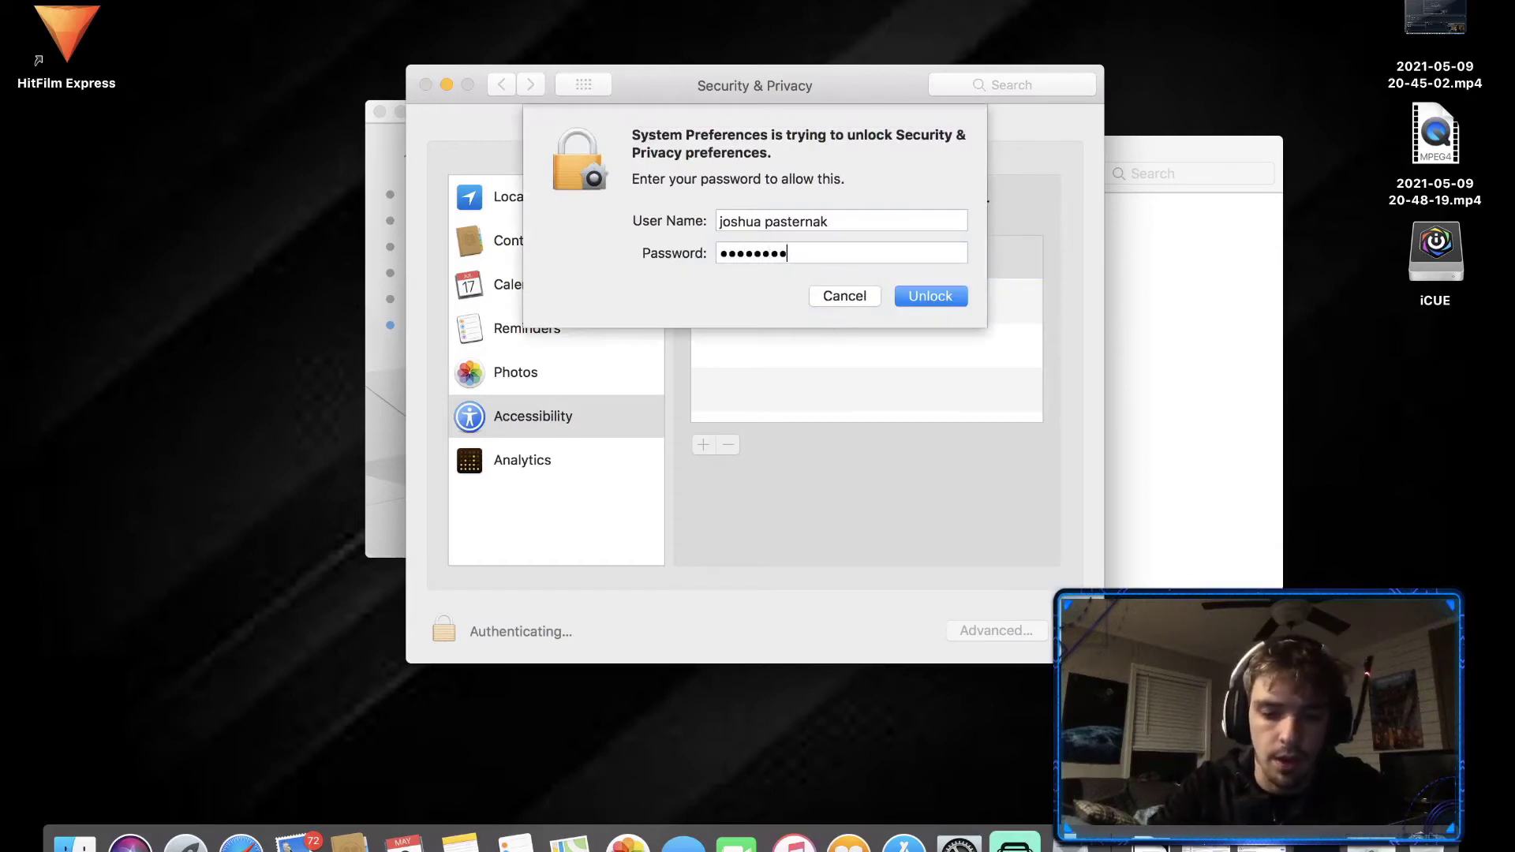
type("•••••")
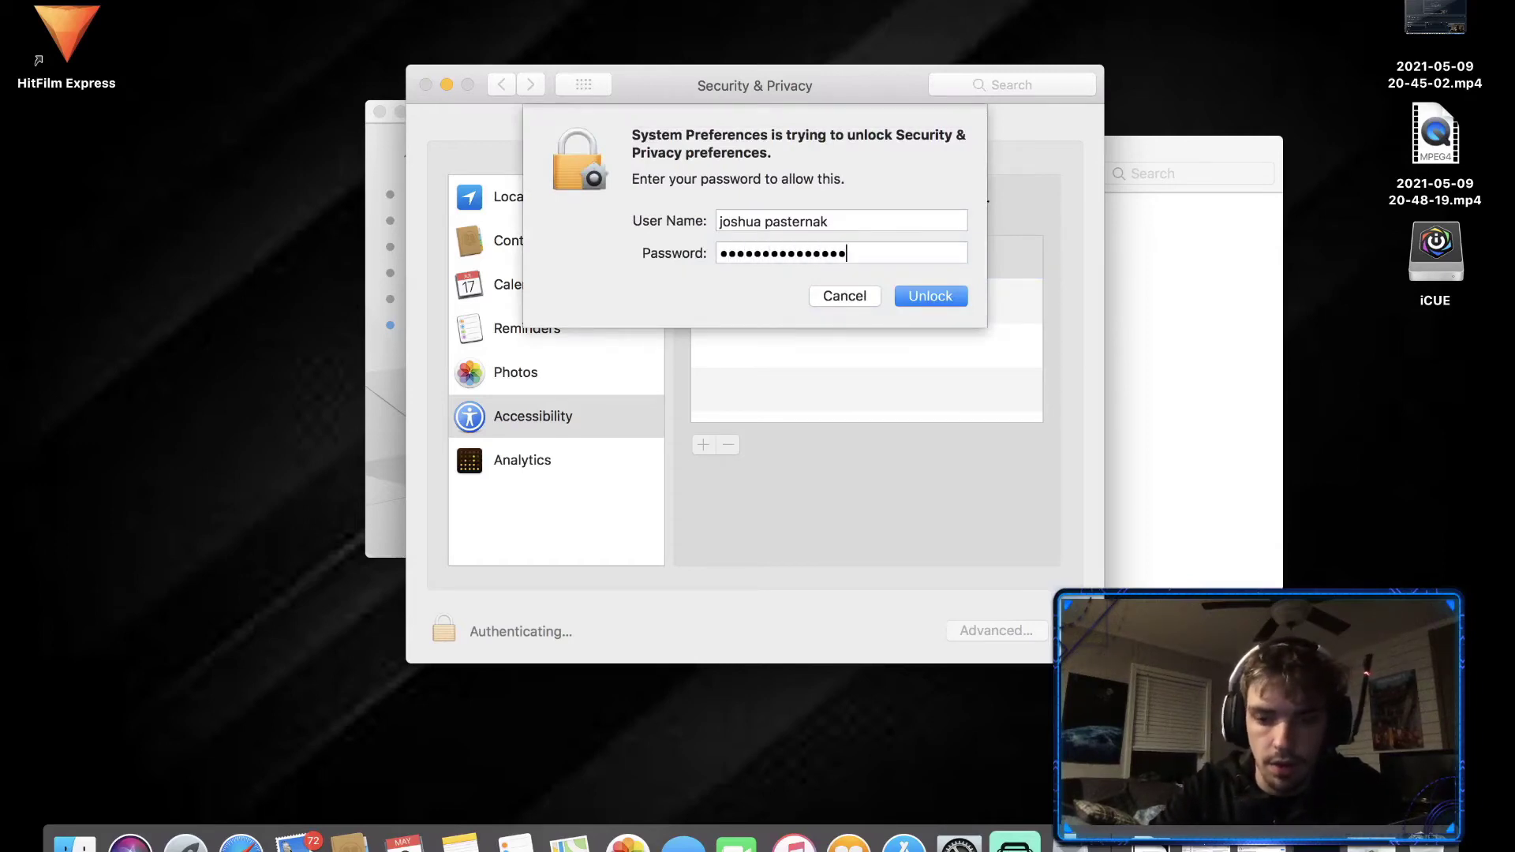
key("Return")
left_click(866, 241)
left_click(710, 259)
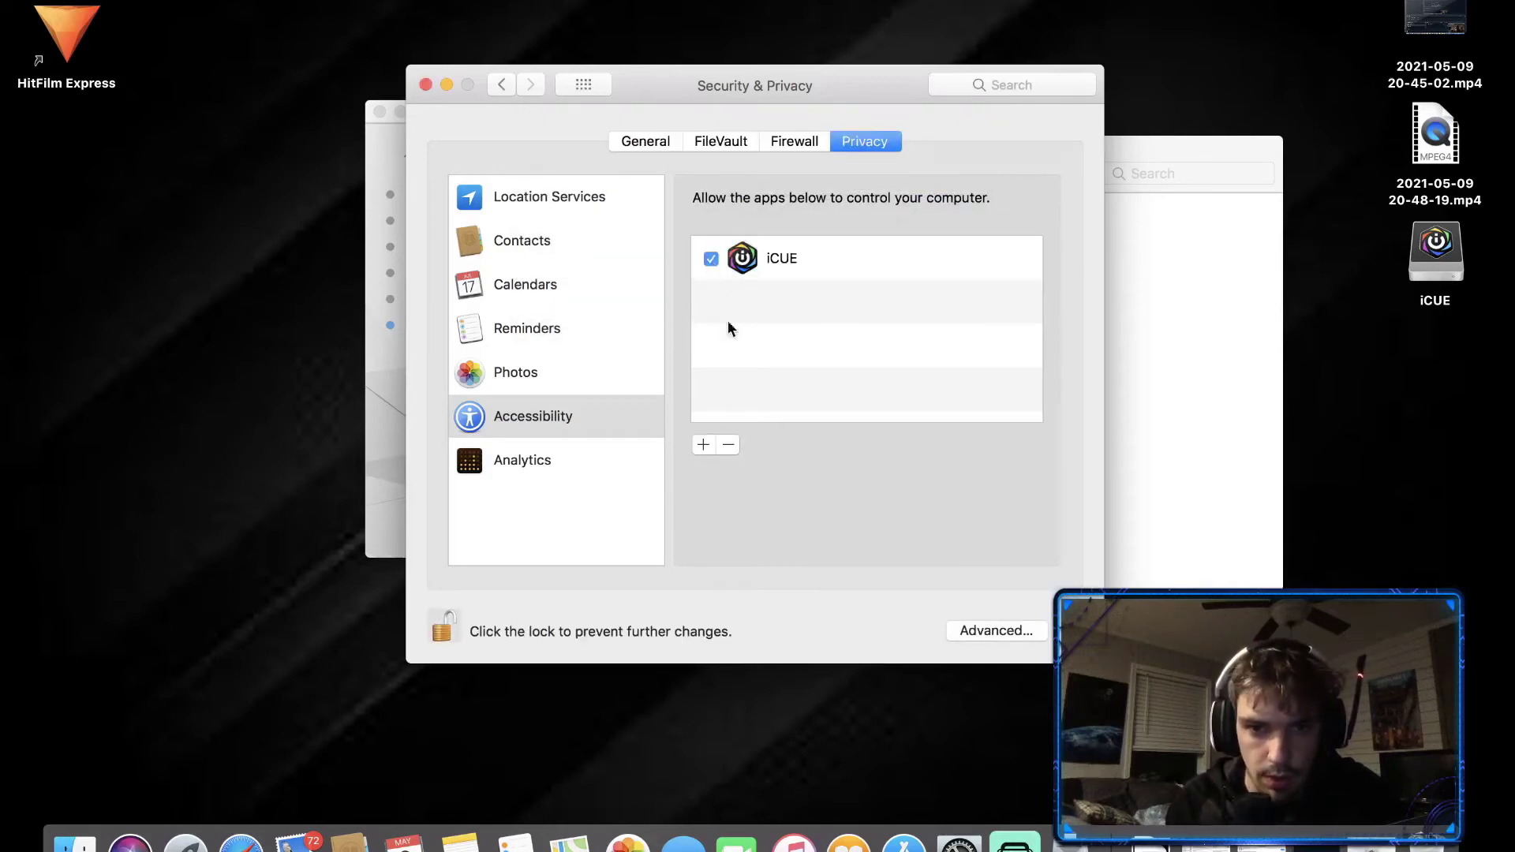
left_click(704, 446)
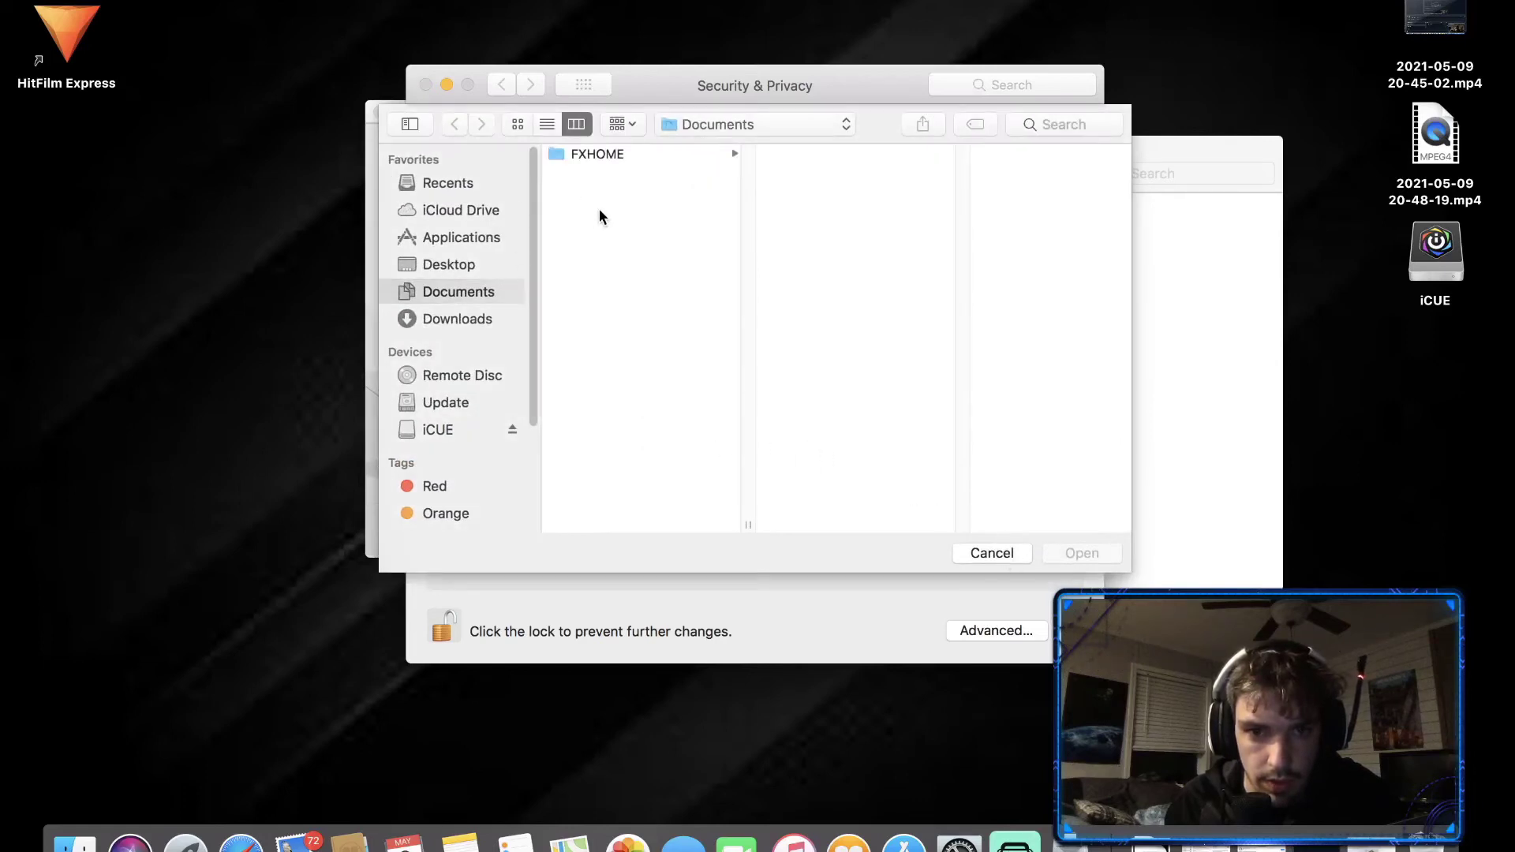
left_click(990, 551)
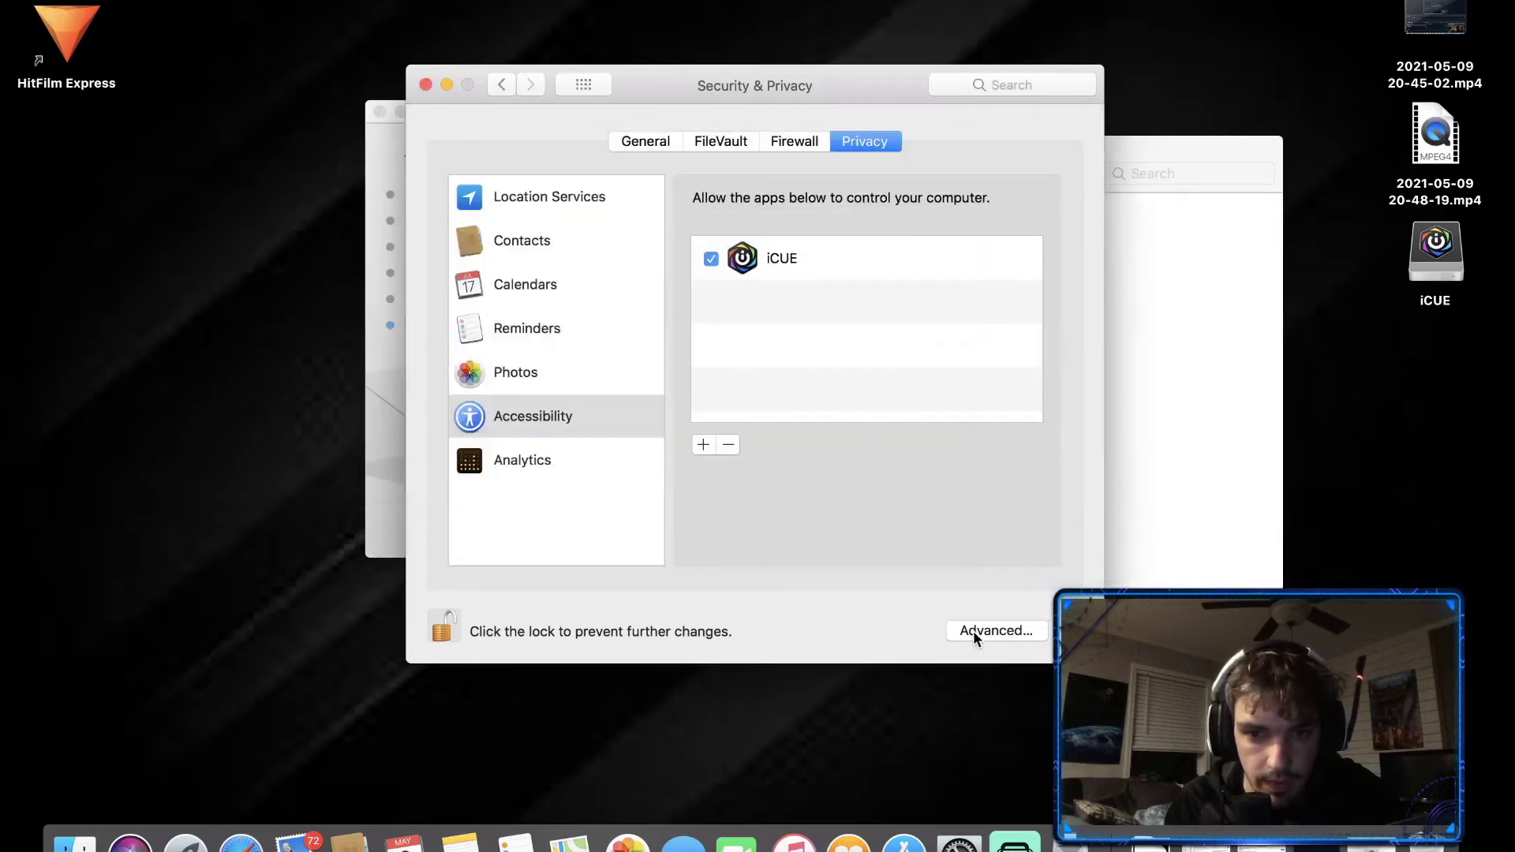
left_click(452, 632)
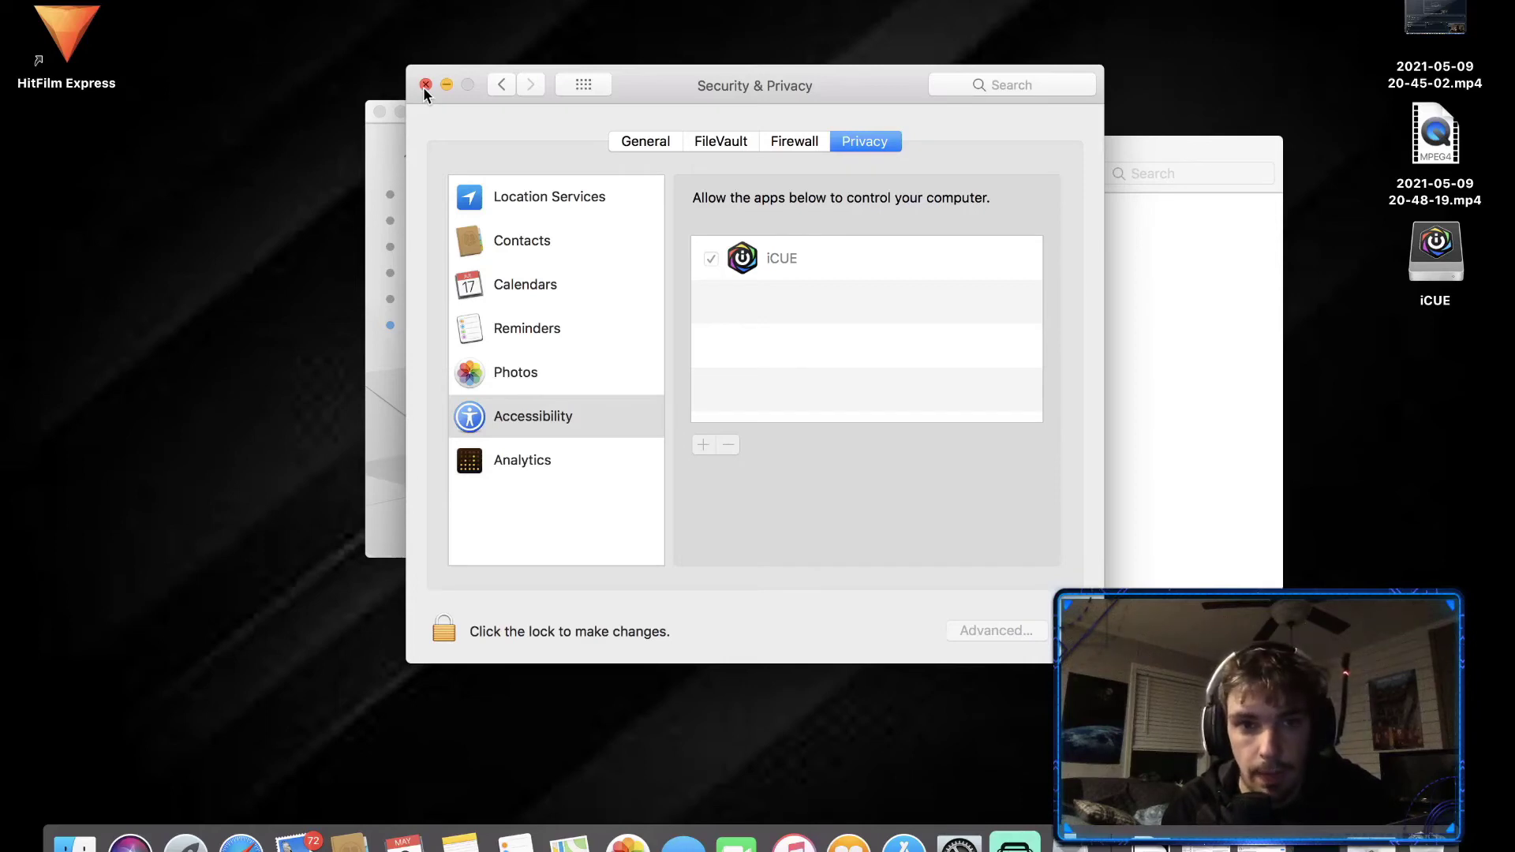
- Close System Preferences and browse to the Applications folder in Finder
left_click(425, 85)
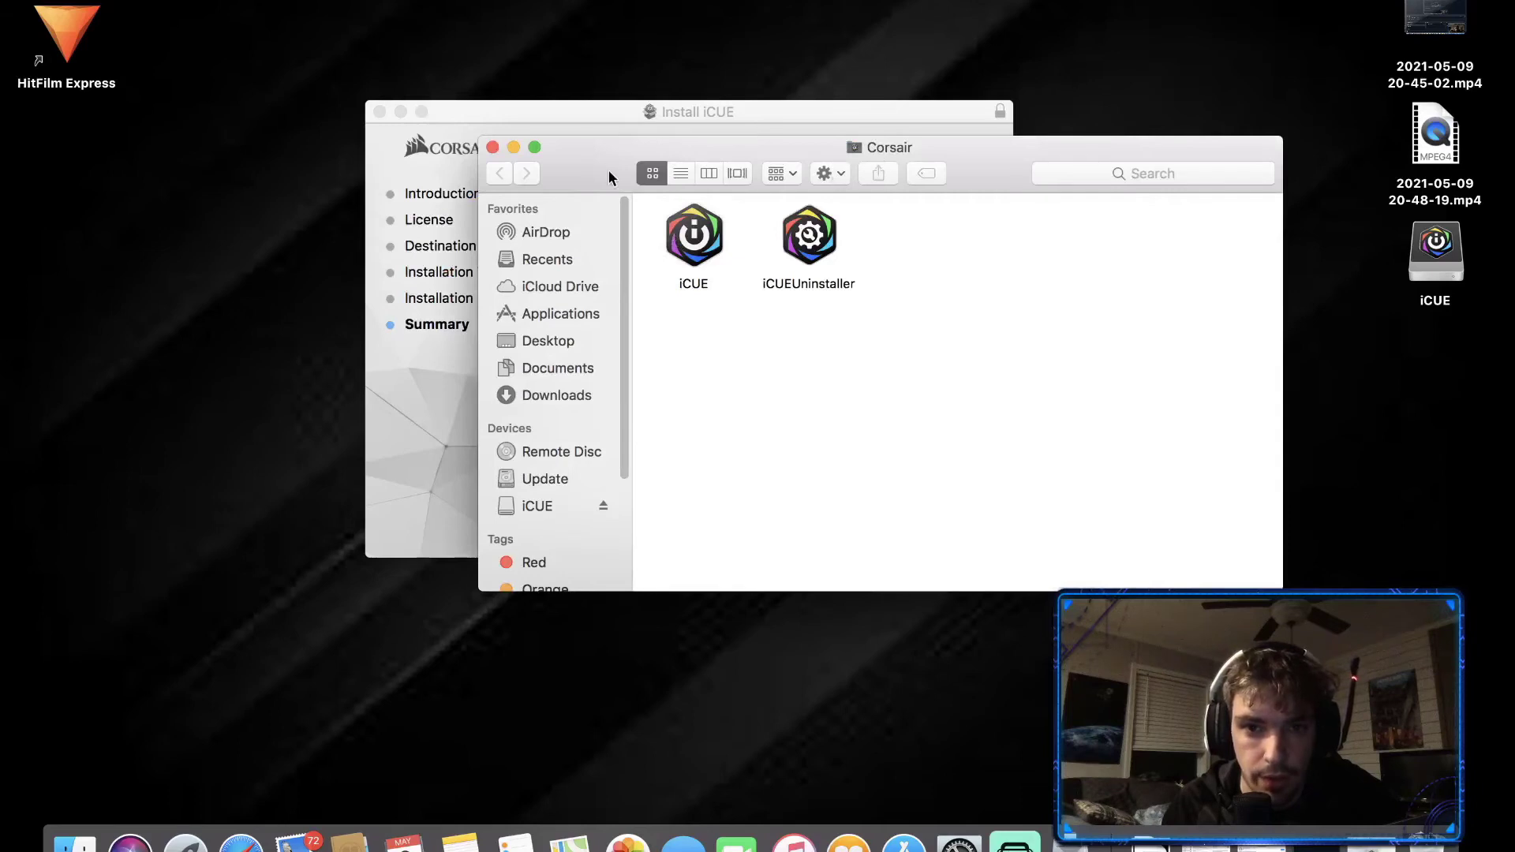
left_click(560, 373)
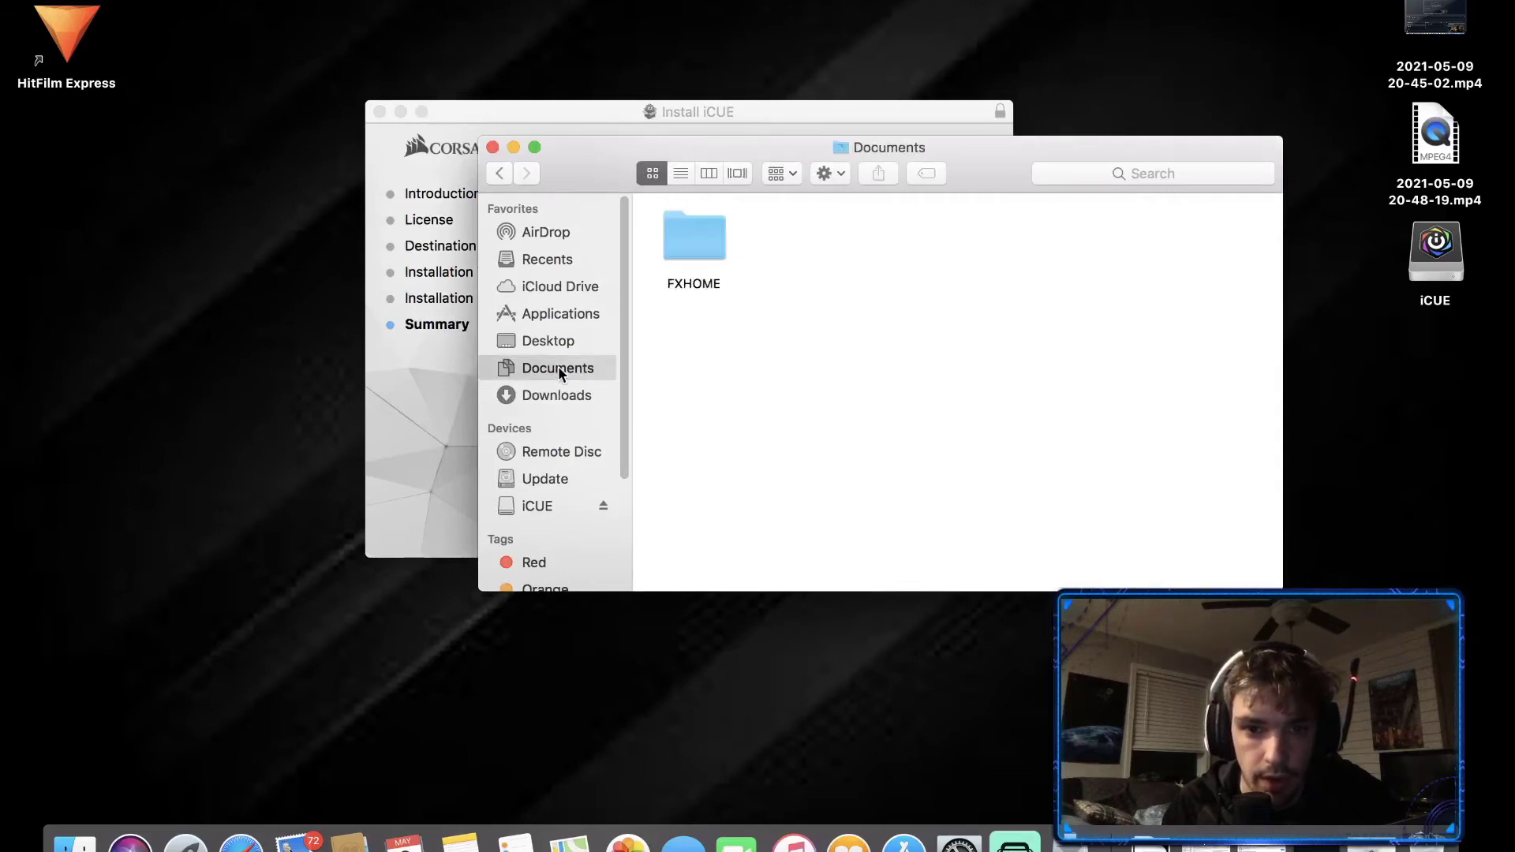
left_click(549, 348)
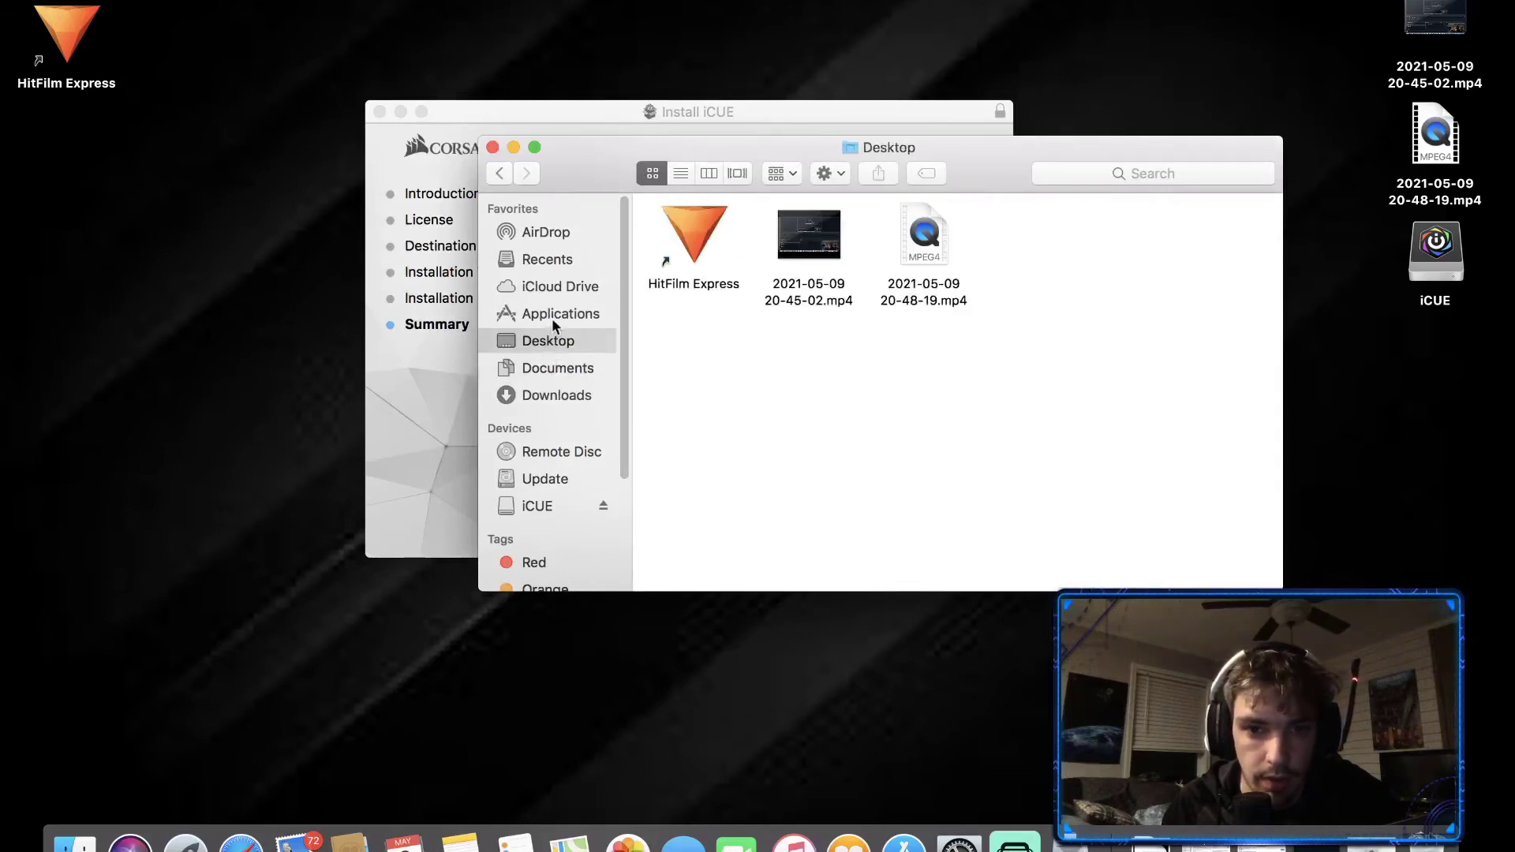
left_click(556, 313)
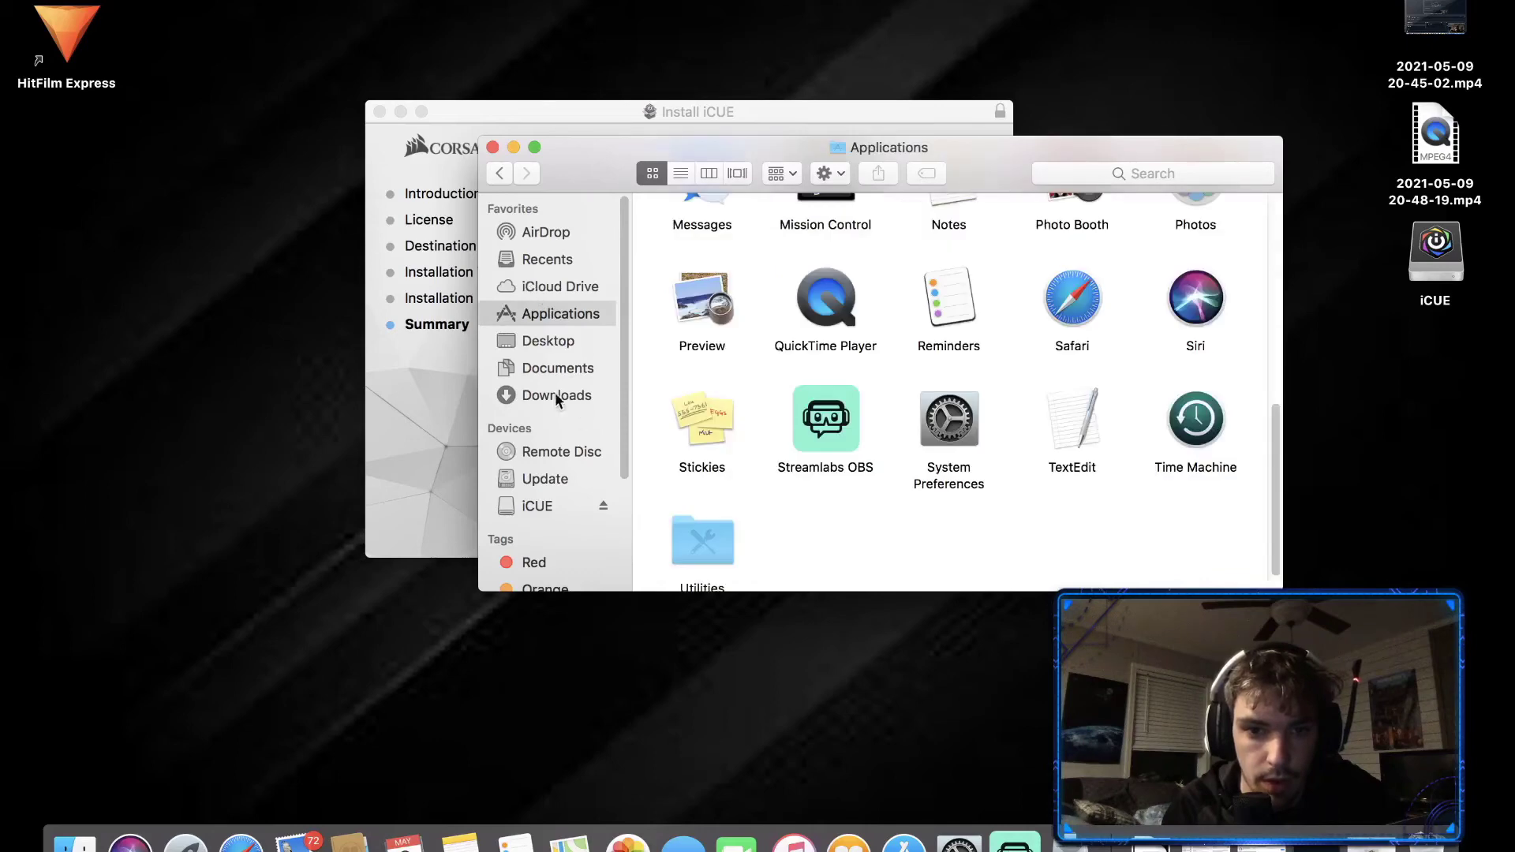
left_click(553, 370)
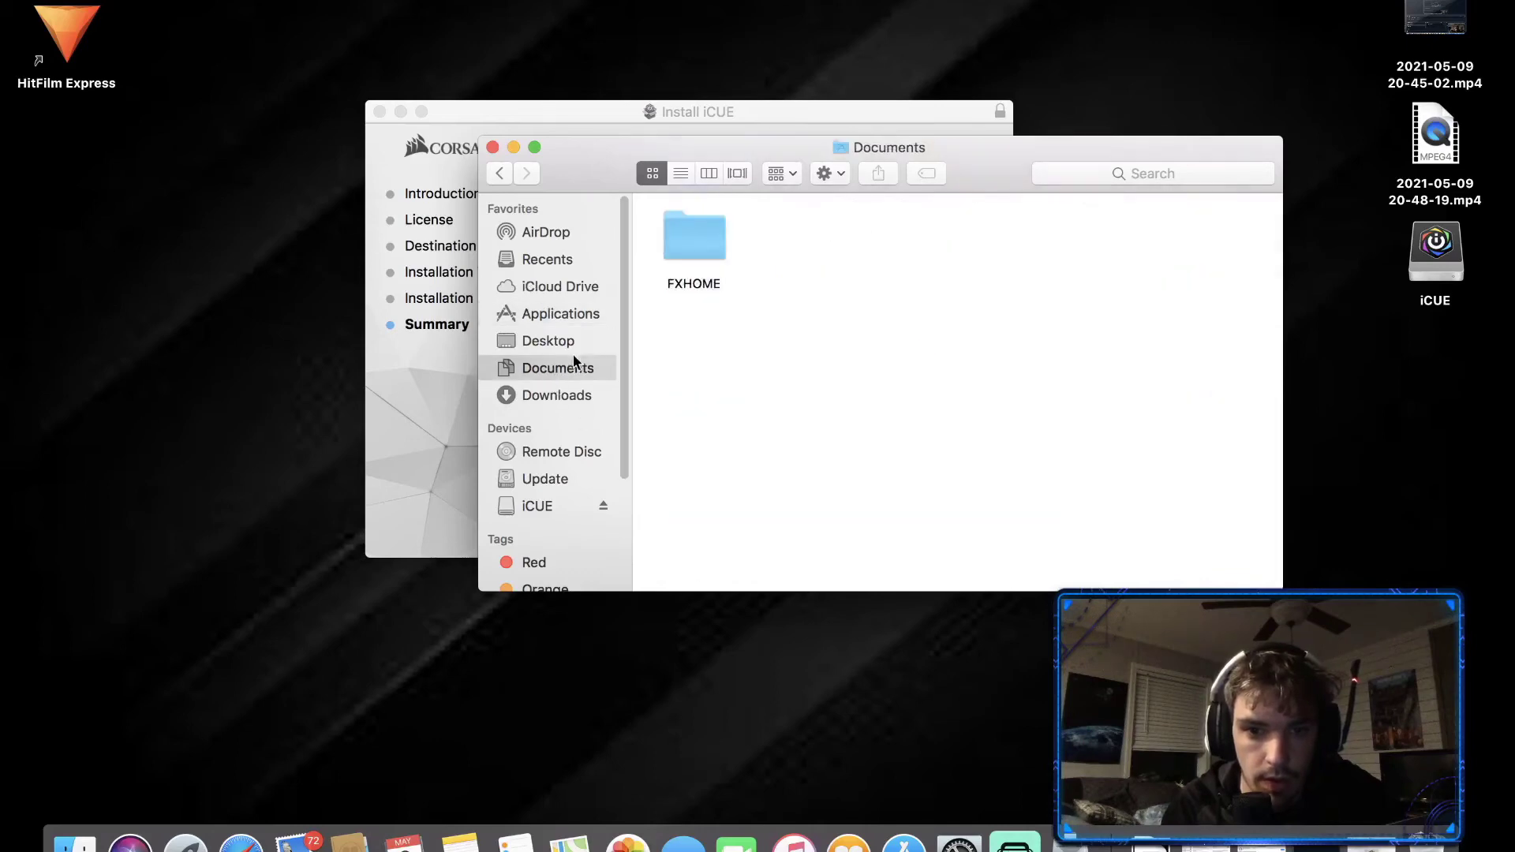
left_click(564, 344)
left_click(560, 314)
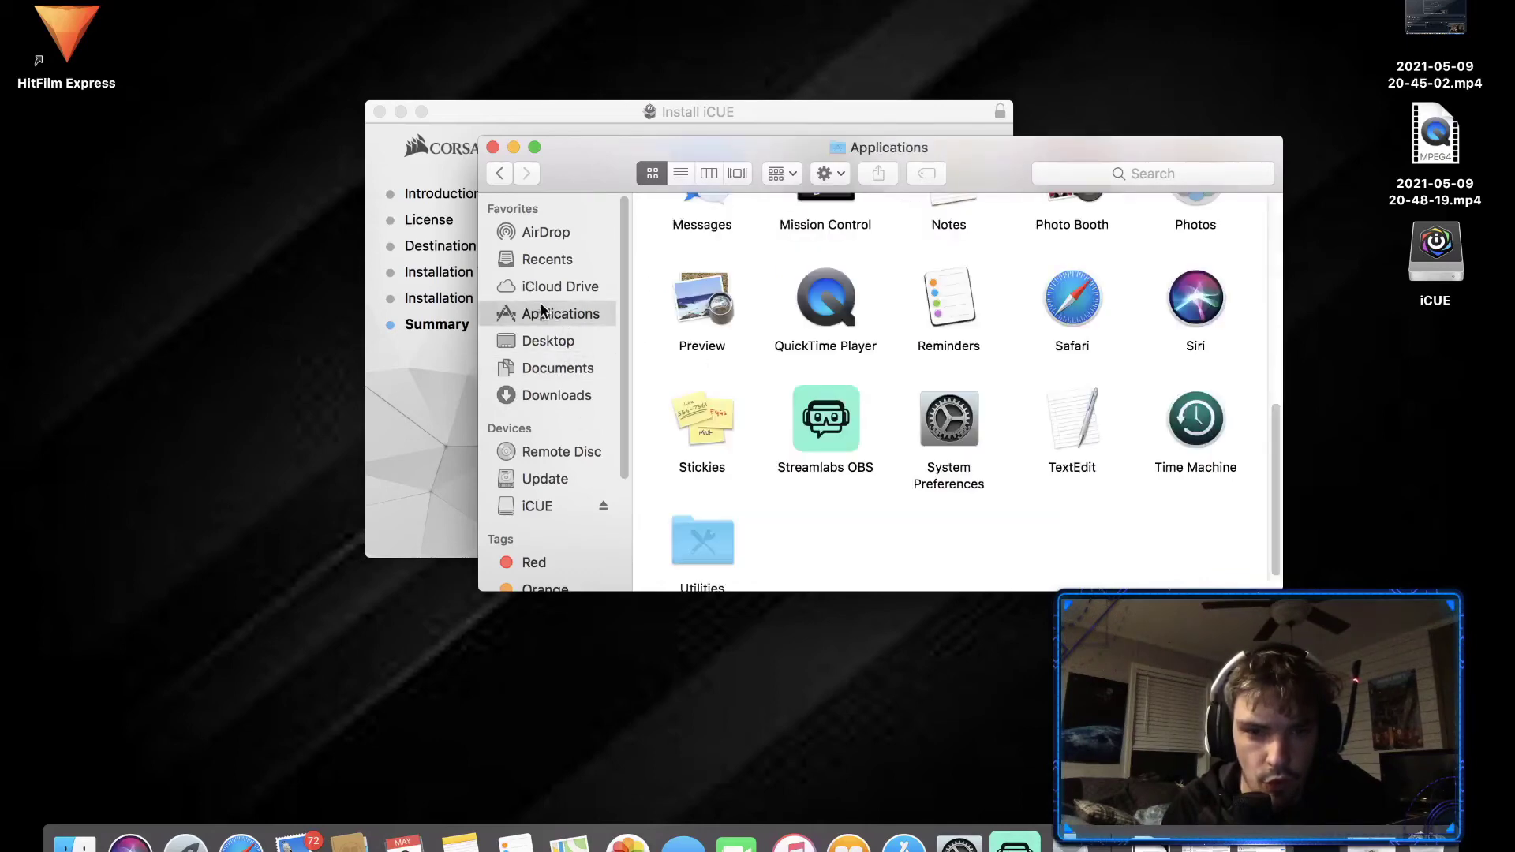
- Open the Corsair folder in Applications
scroll(998, 443, "down", 2)
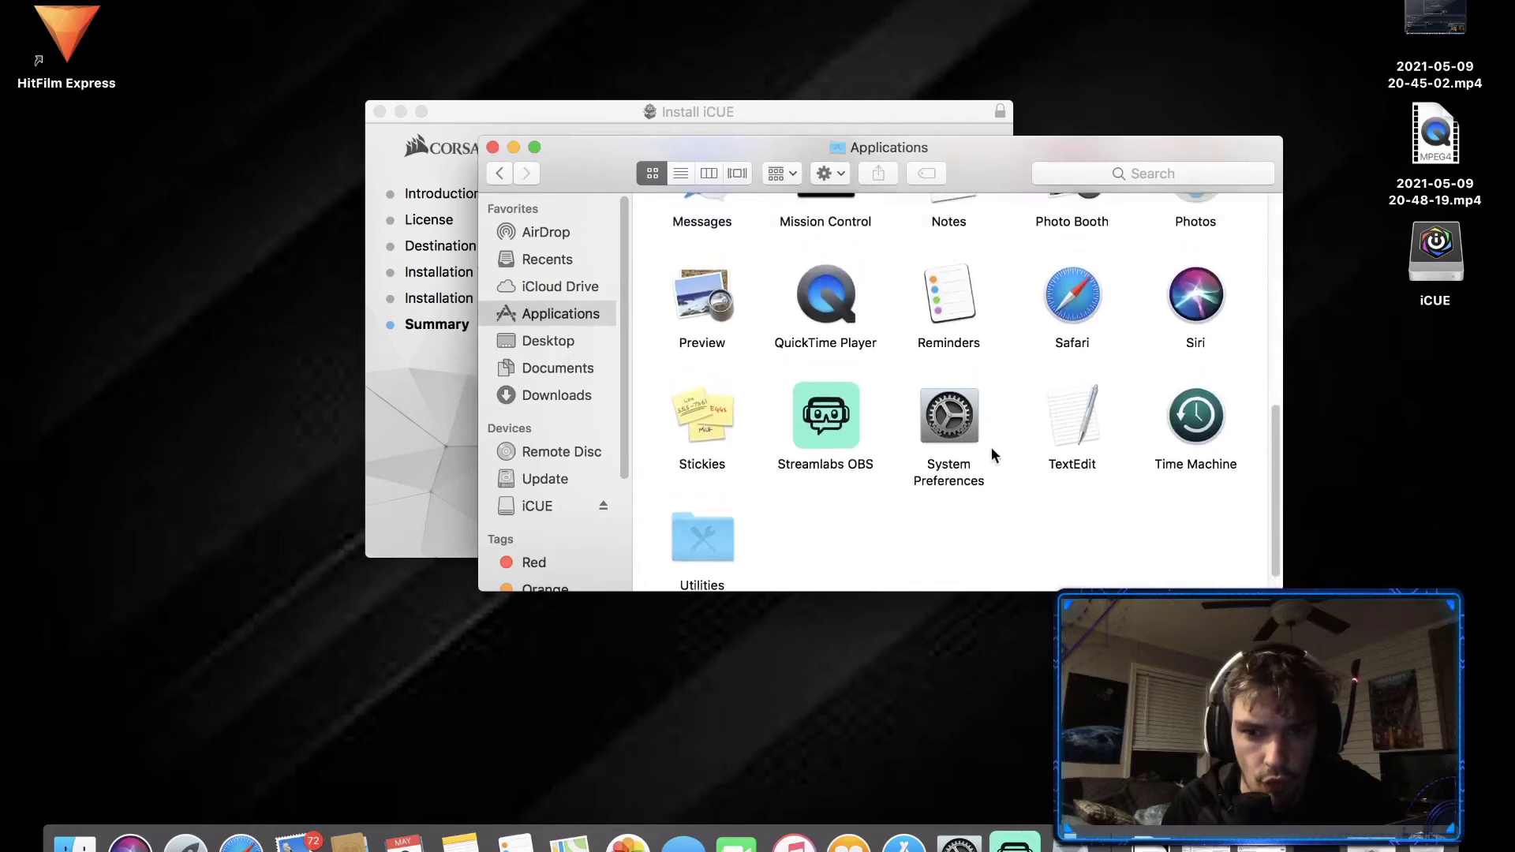
scroll(992, 455, "up", 5)
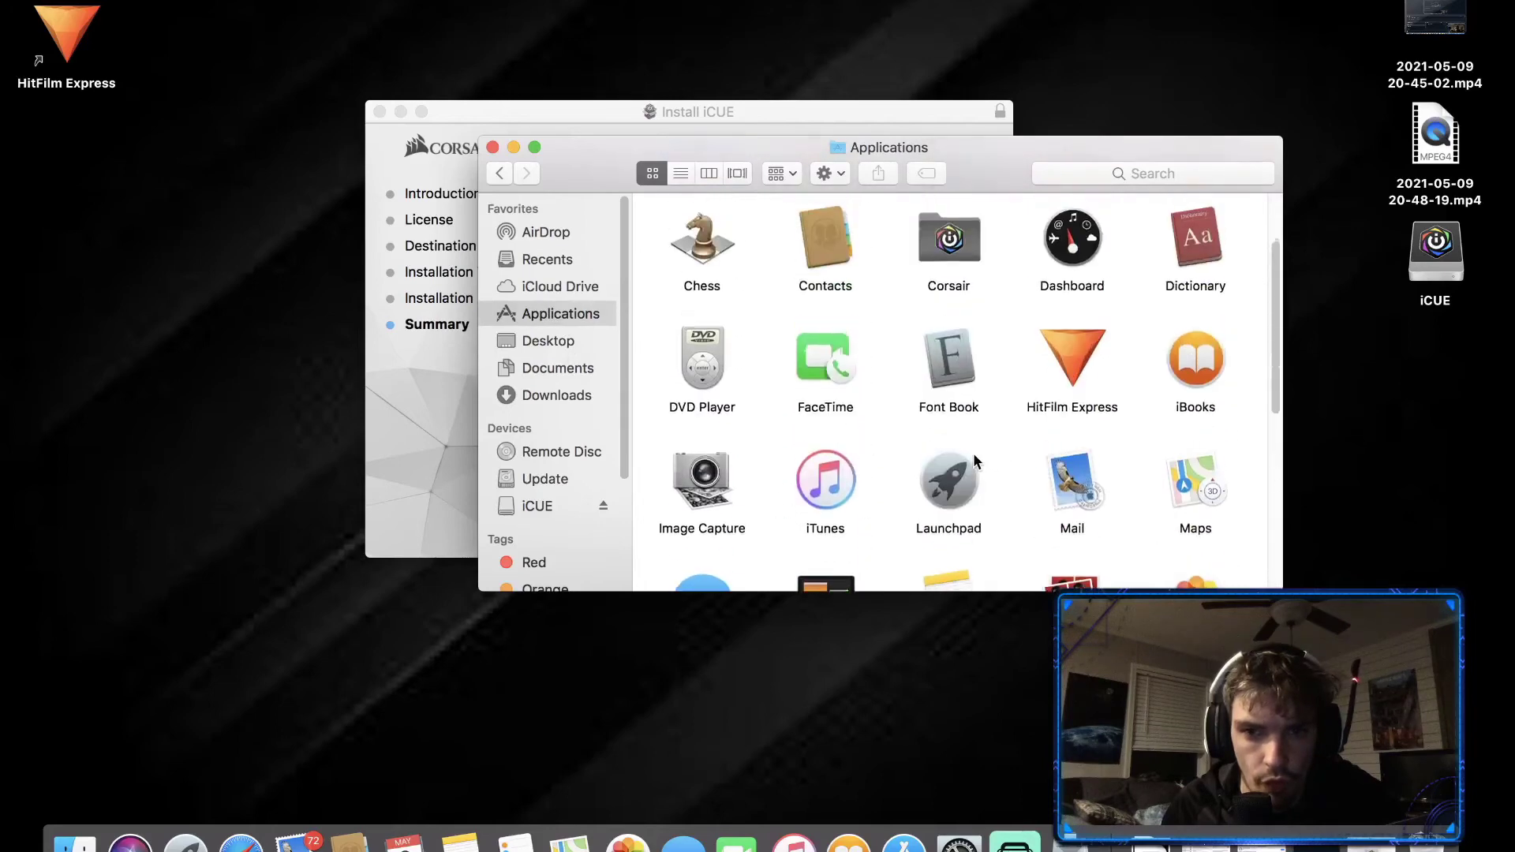
scroll(976, 461, "up", 3)
double_click(919, 383)
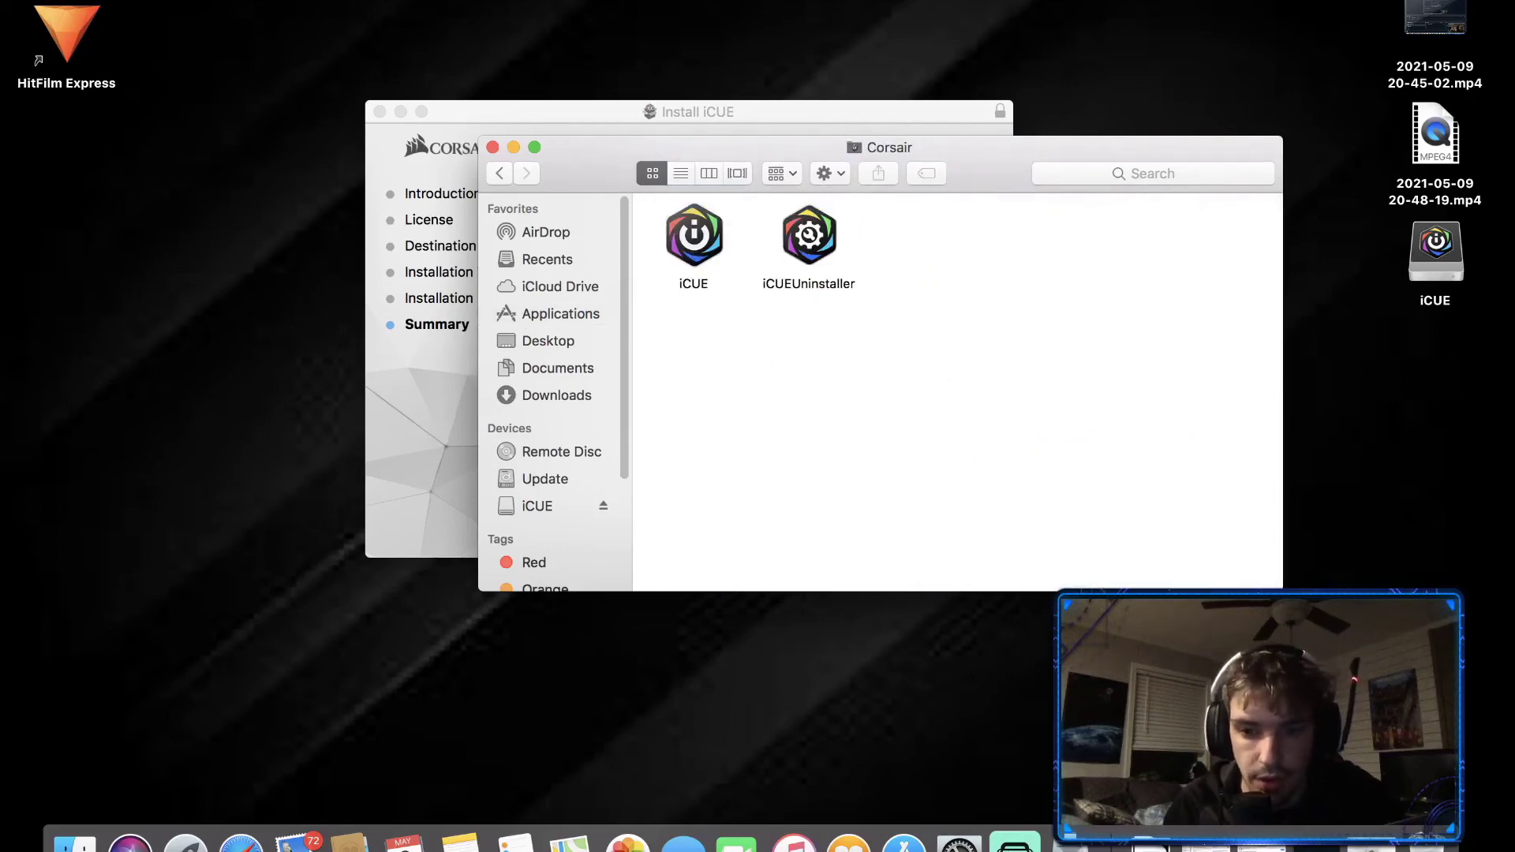
- Tag the iCUE app Red, confirming with the account password
right_click(718, 250)
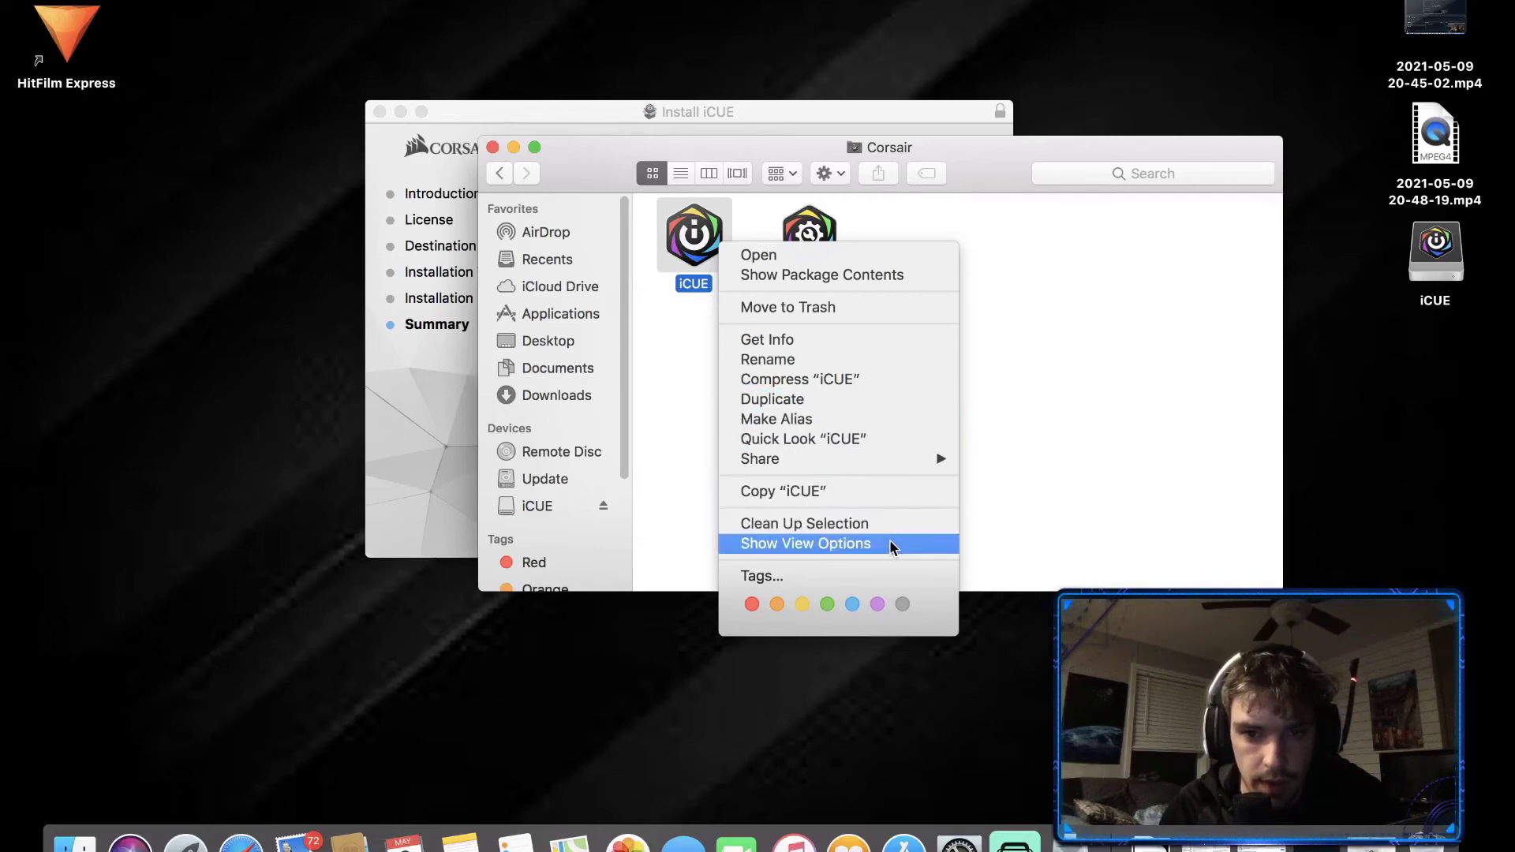
left_click(755, 605)
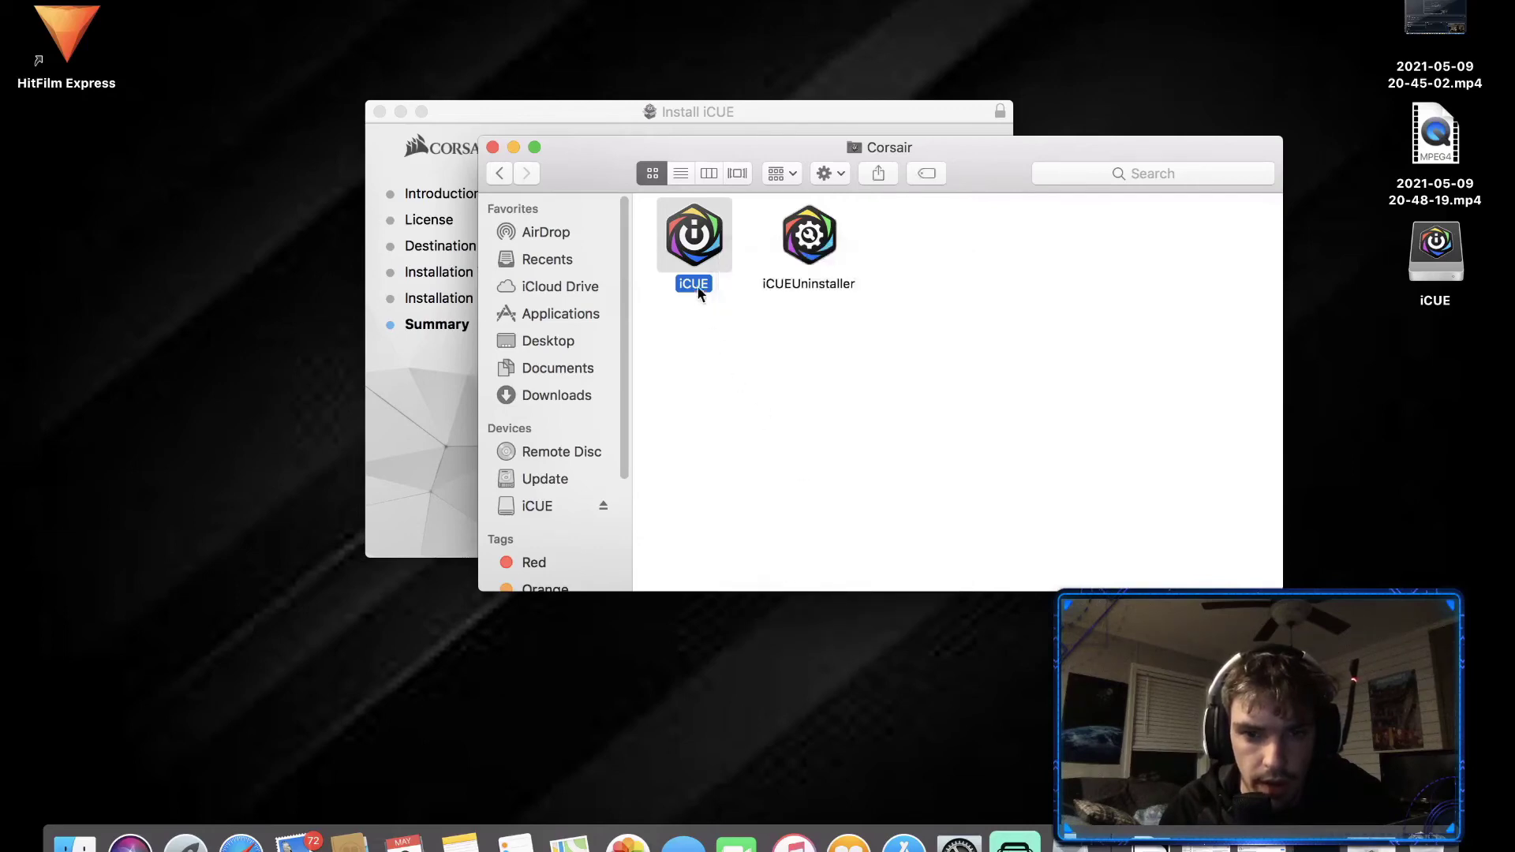
left_click(809, 272)
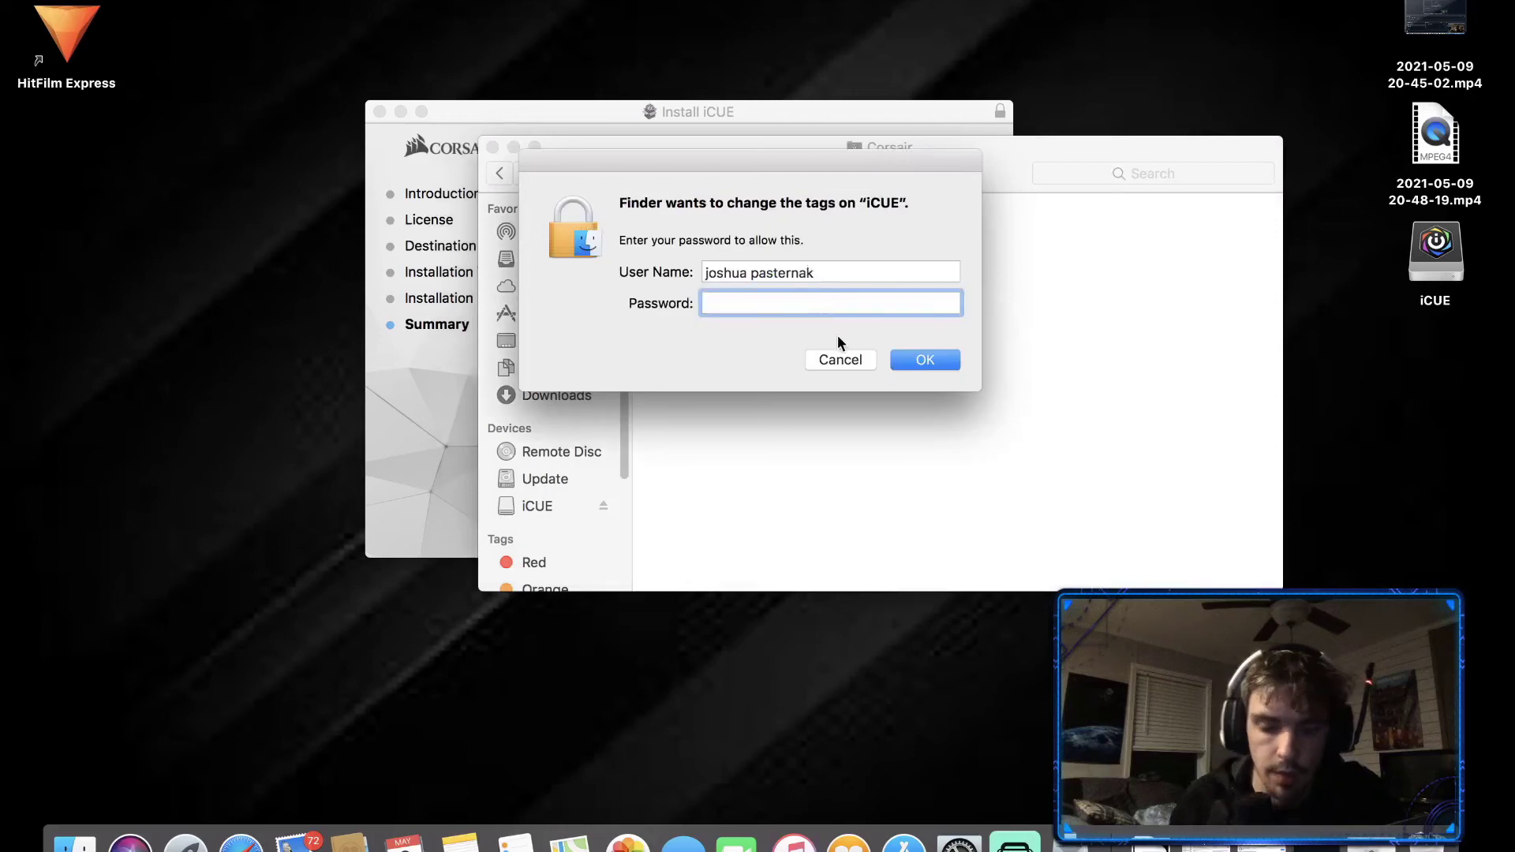
type("•••••••••••")
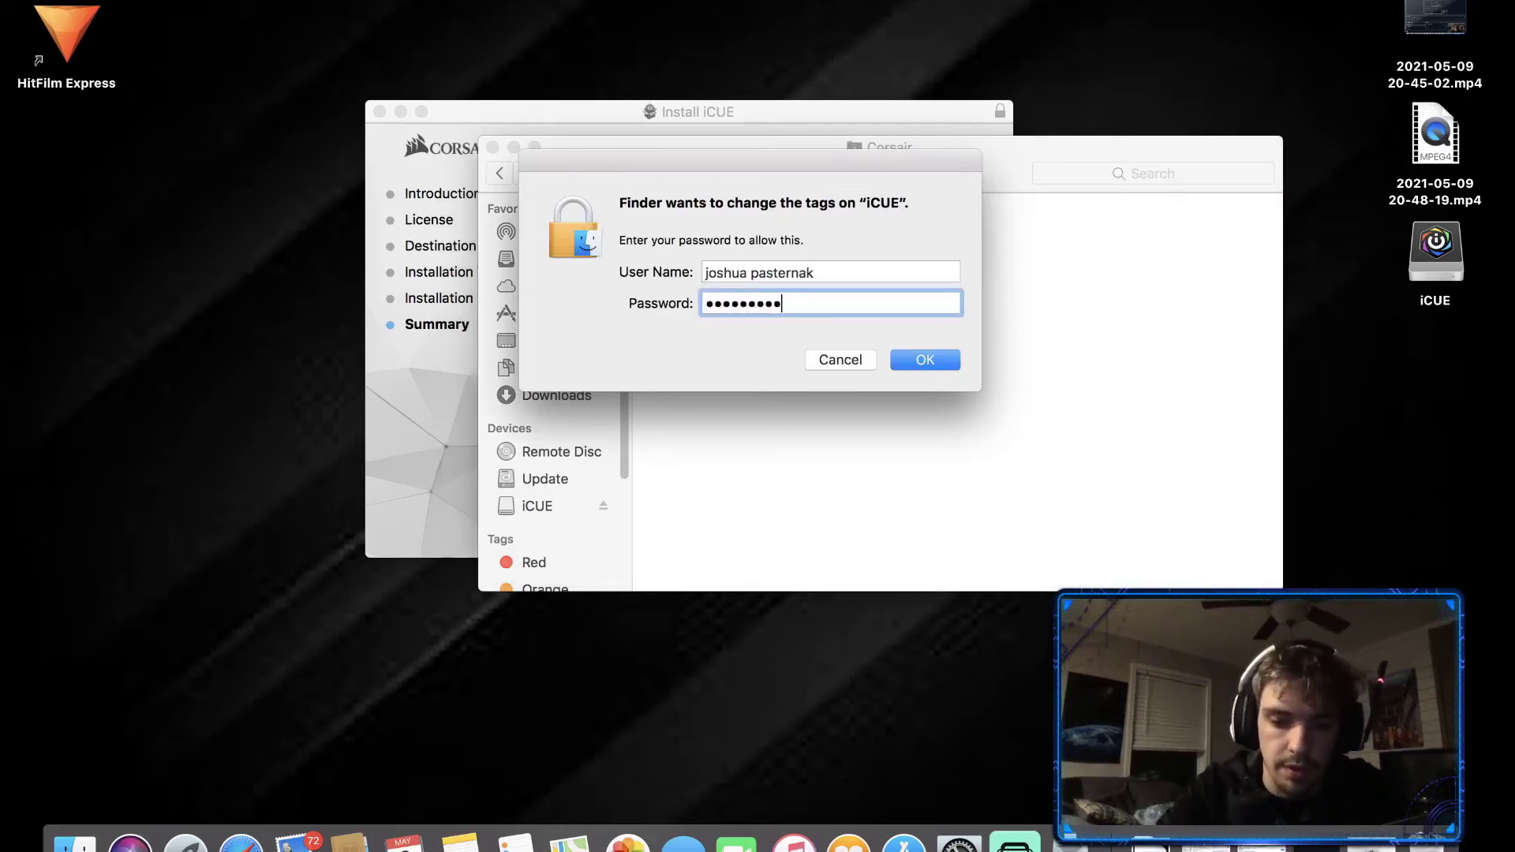
type("••")
key("Return")
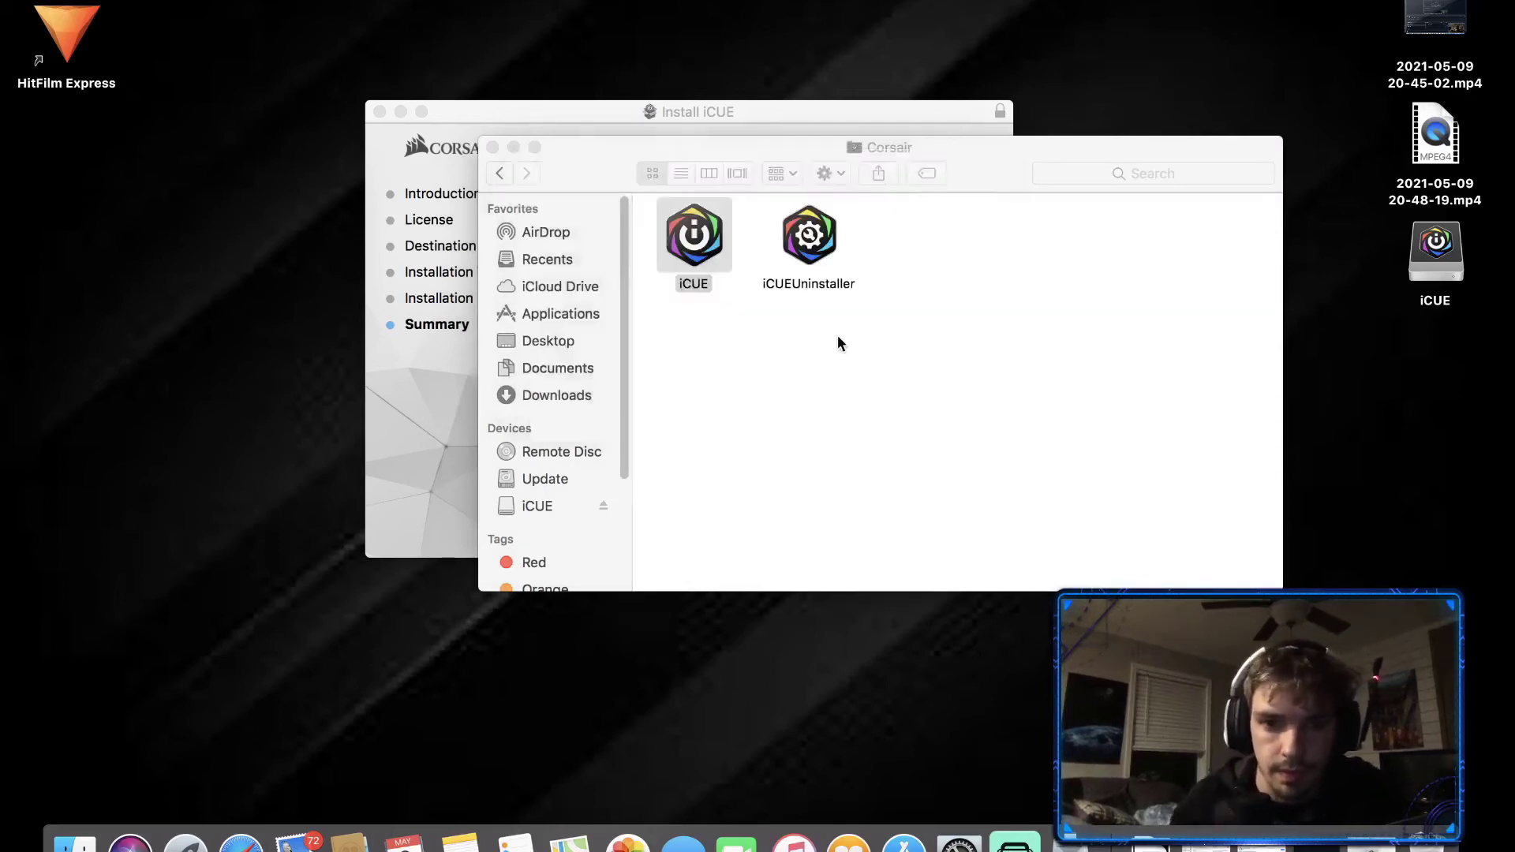
- Drag iCUE from the Corsair folder onto the Dock
right_click(692, 231)
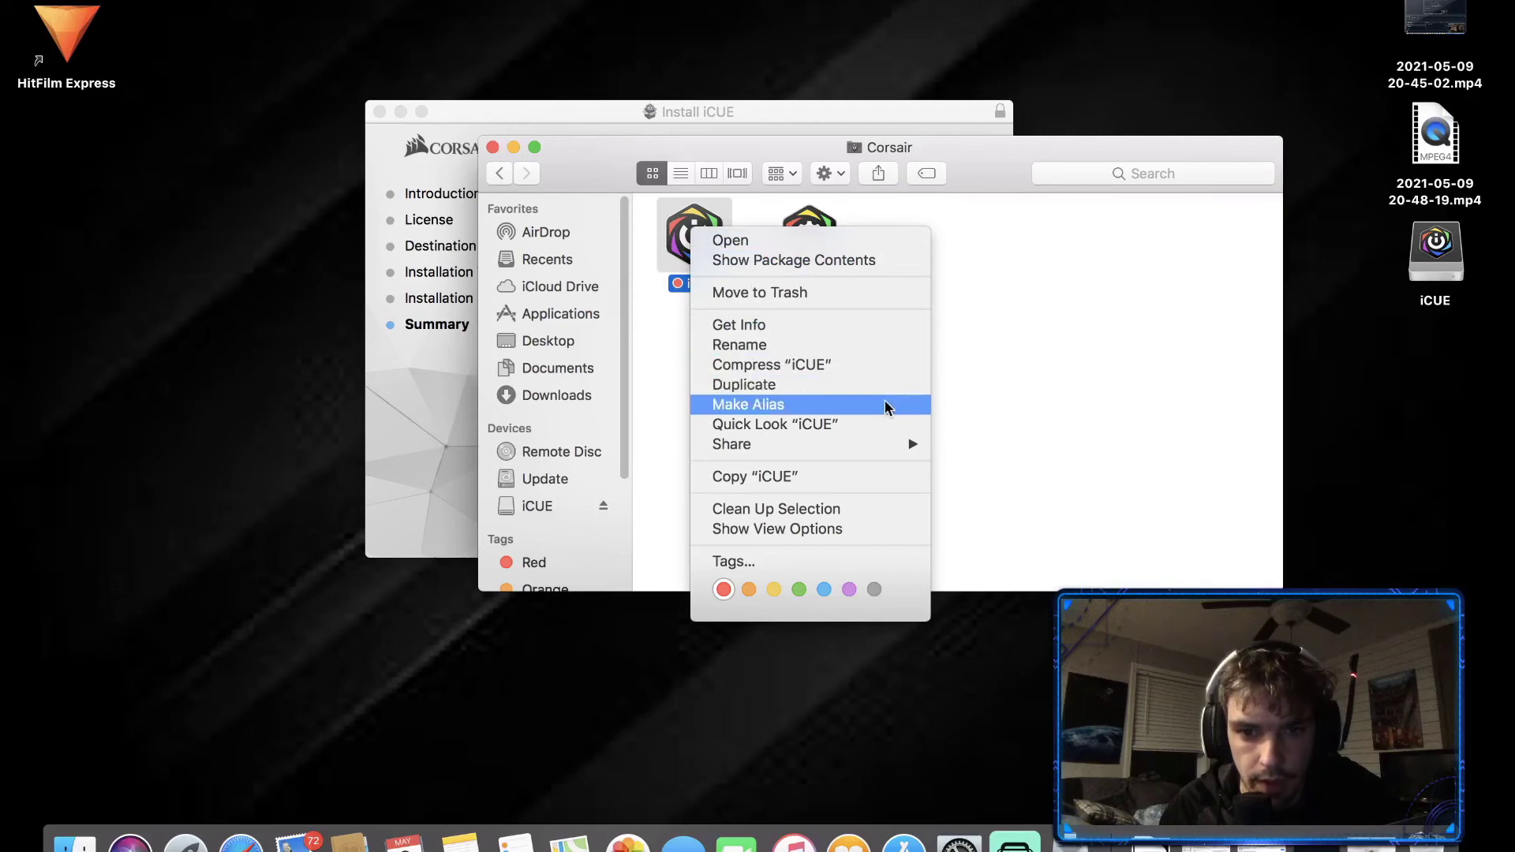
left_click(1026, 465)
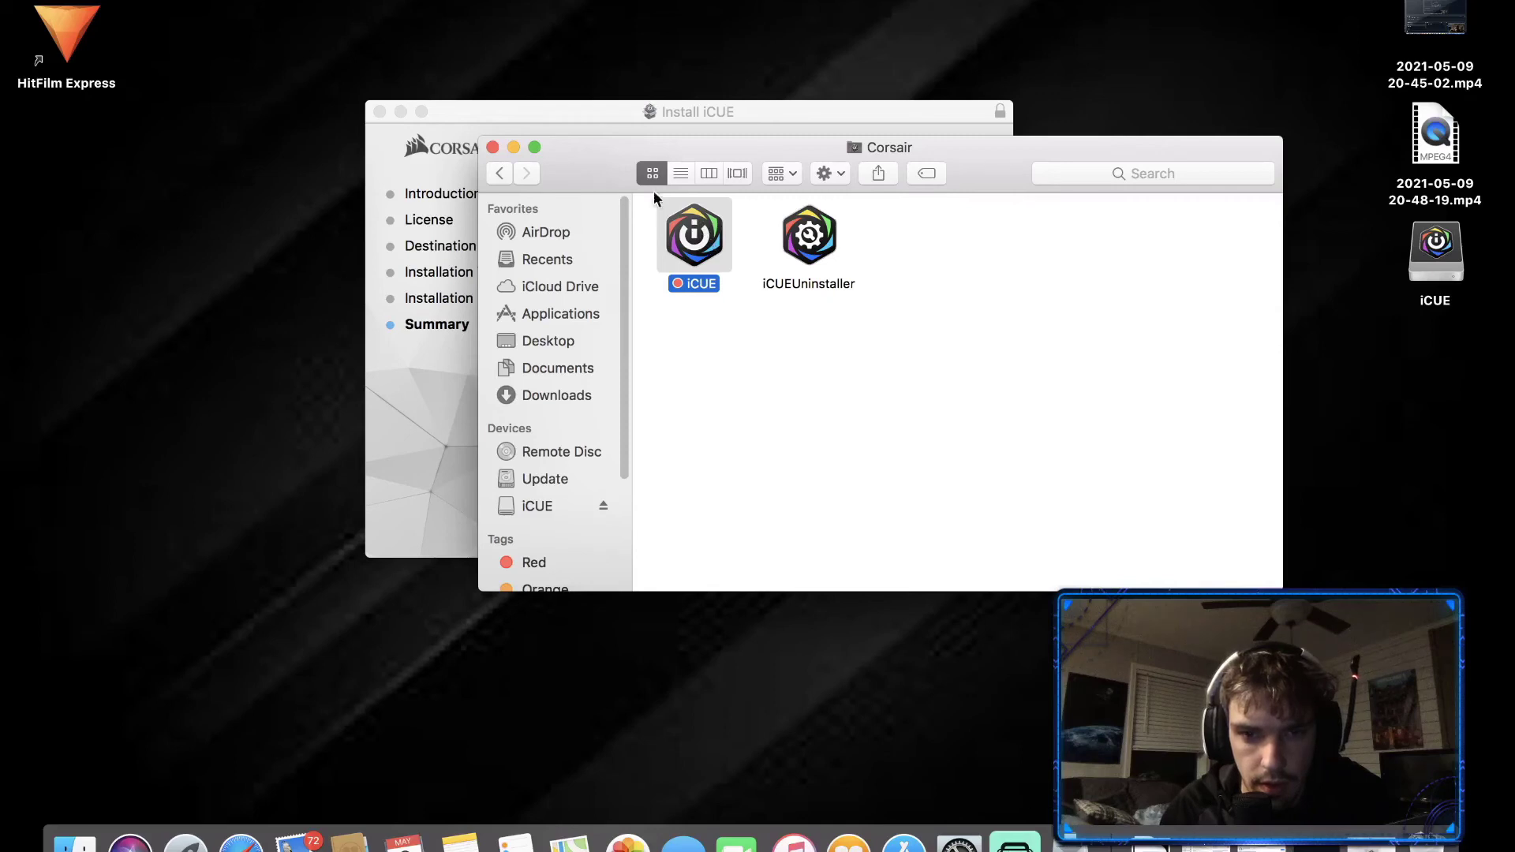
left_click_drag(687, 240, 1031, 841)
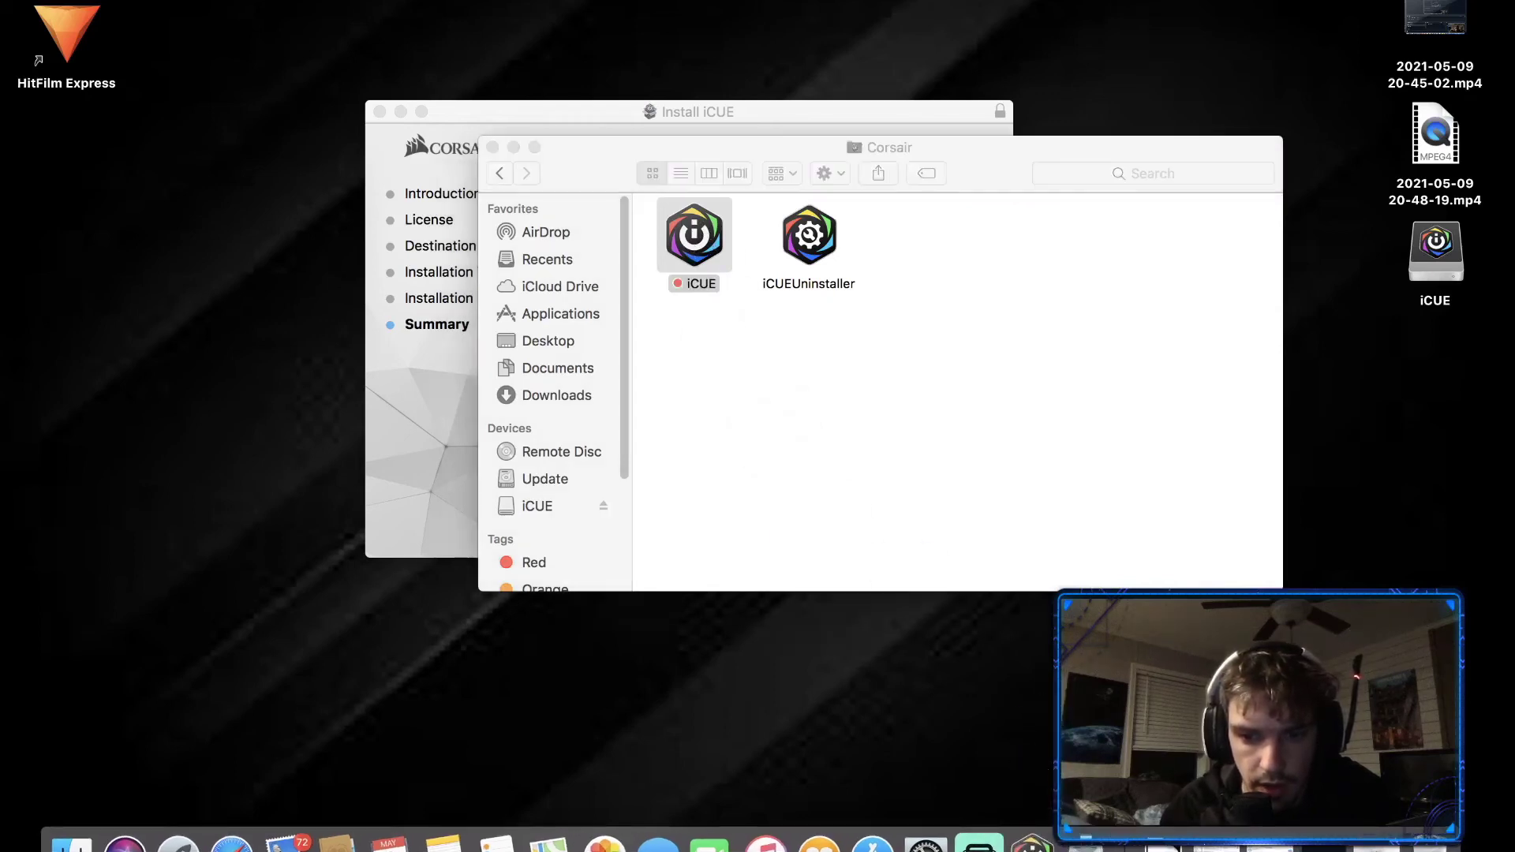
- Close the Corsair Finder window and bring Streamlabs OBS back to the front
left_click(492, 148)
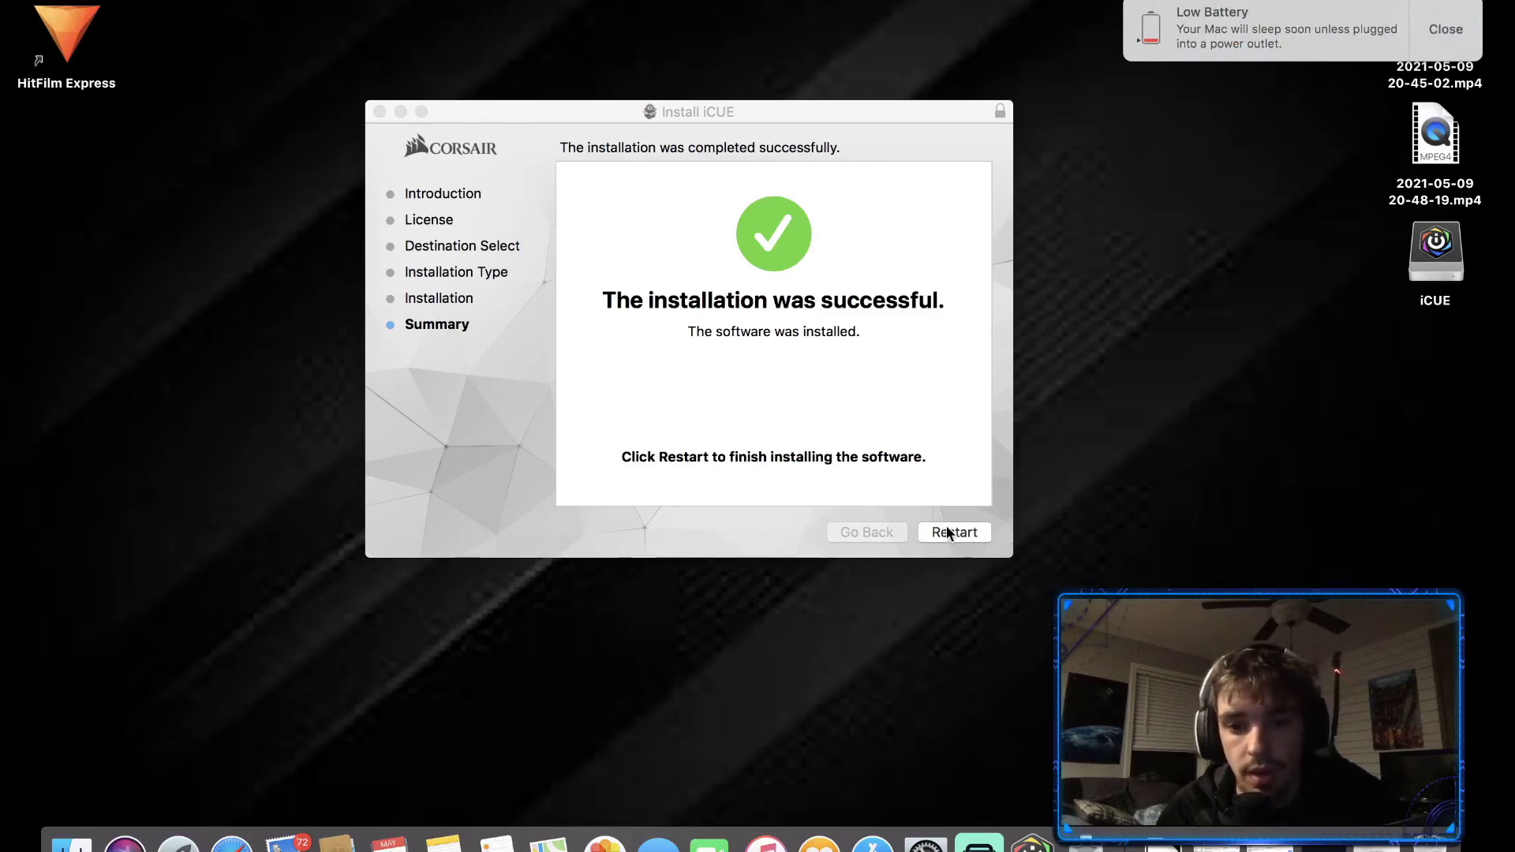
left_click(992, 842)
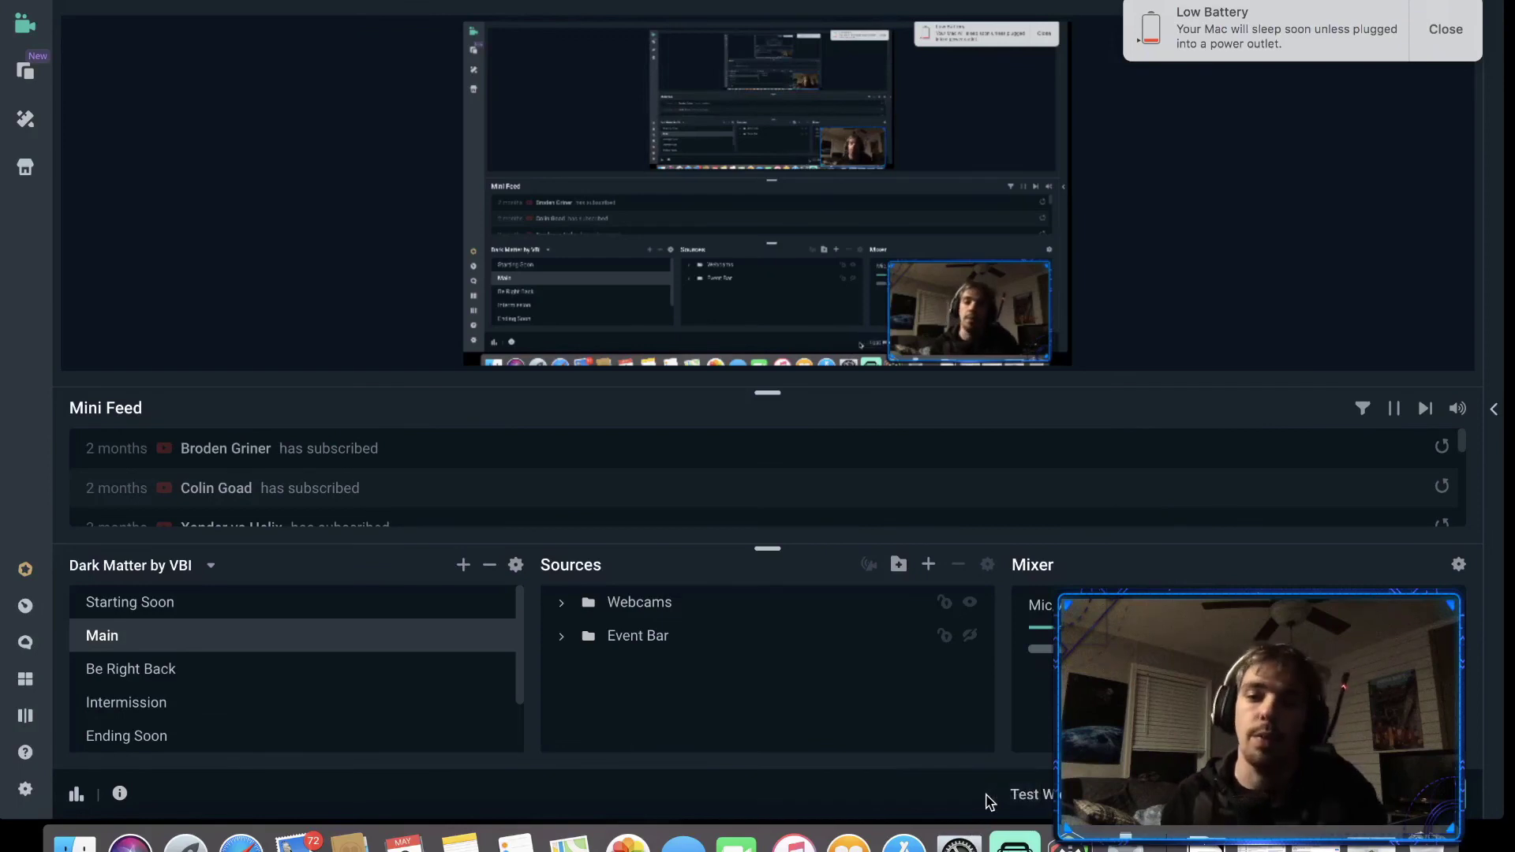